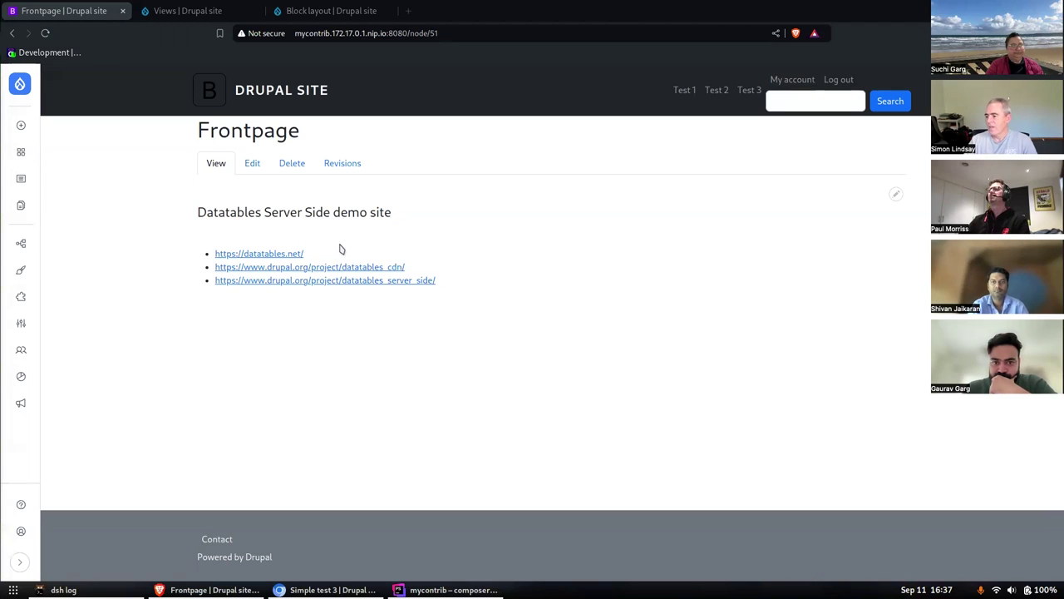
# Step: Open the datatables.net link in a new tab and browse the demo table's pages 2 and 3, returning to page 1
pyautogui.moveTo(268, 259); pyautogui.dragTo(195, 10)
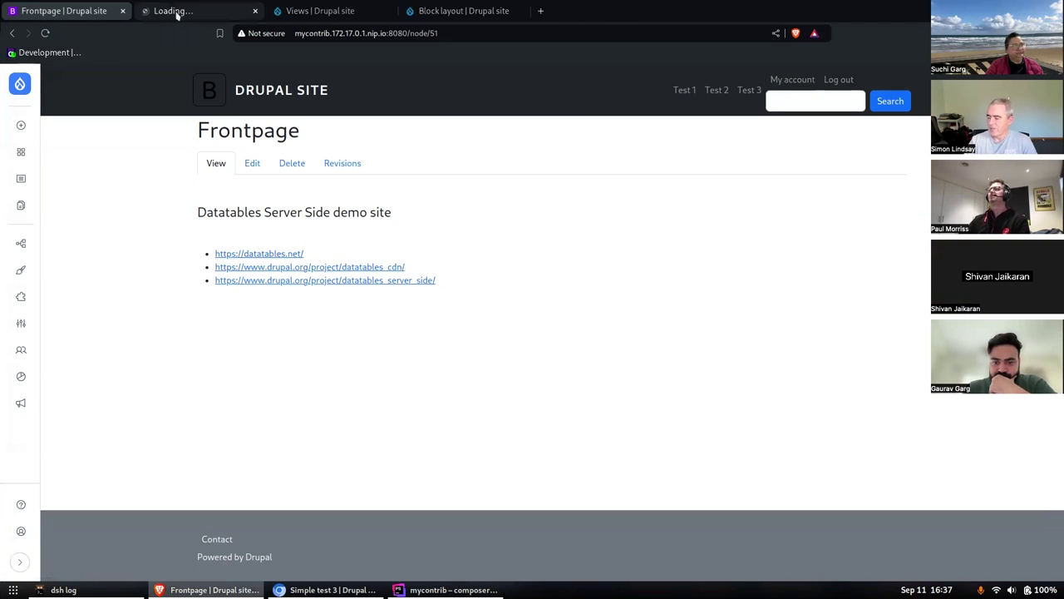
pyautogui.click(178, 12)
pyautogui.scroll(-1, 887, 297)
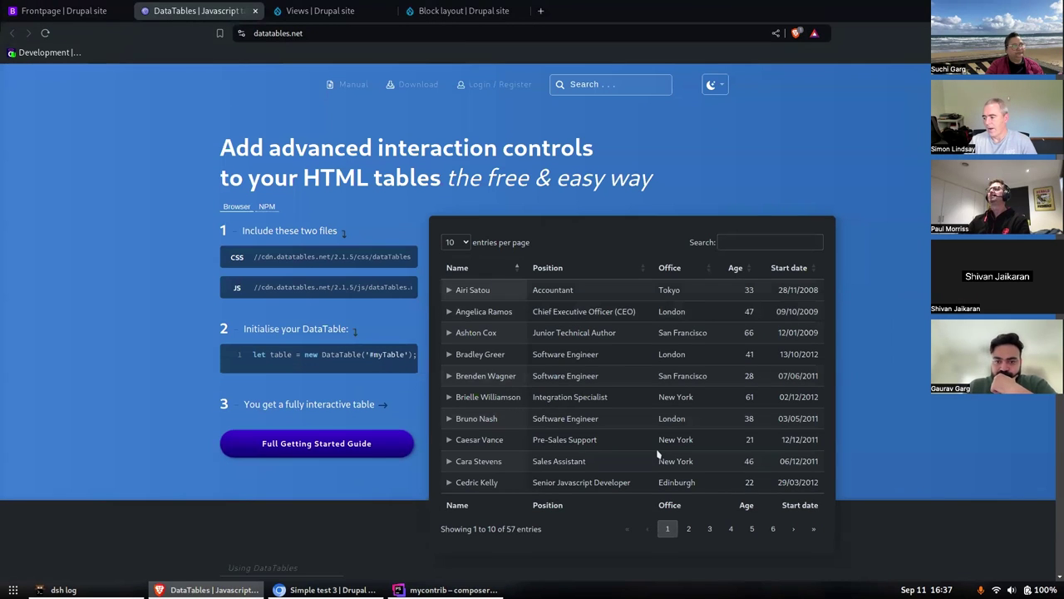
pyautogui.click(700, 529)
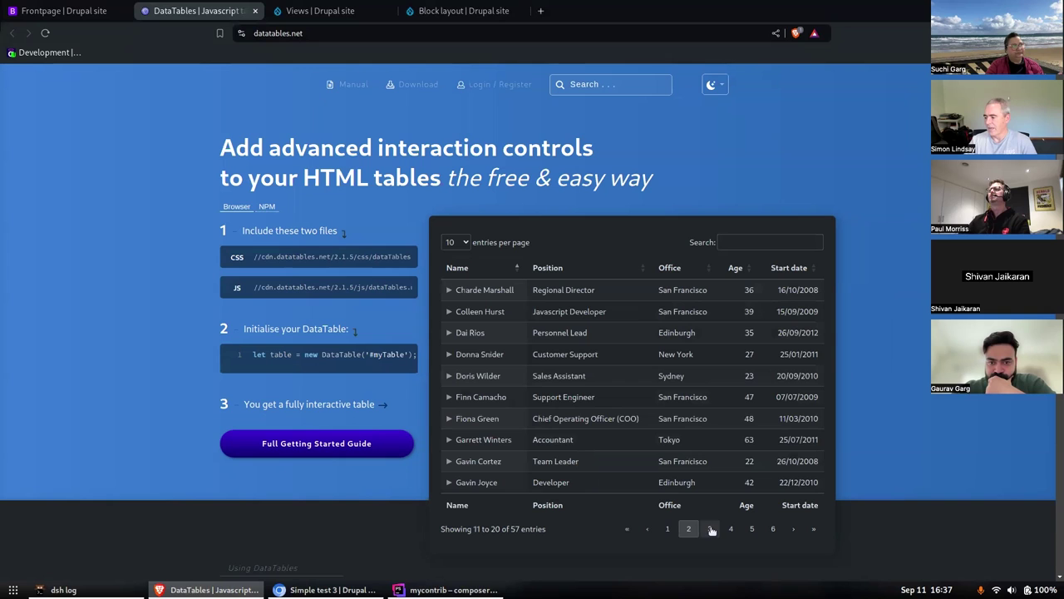
pyautogui.click(711, 530)
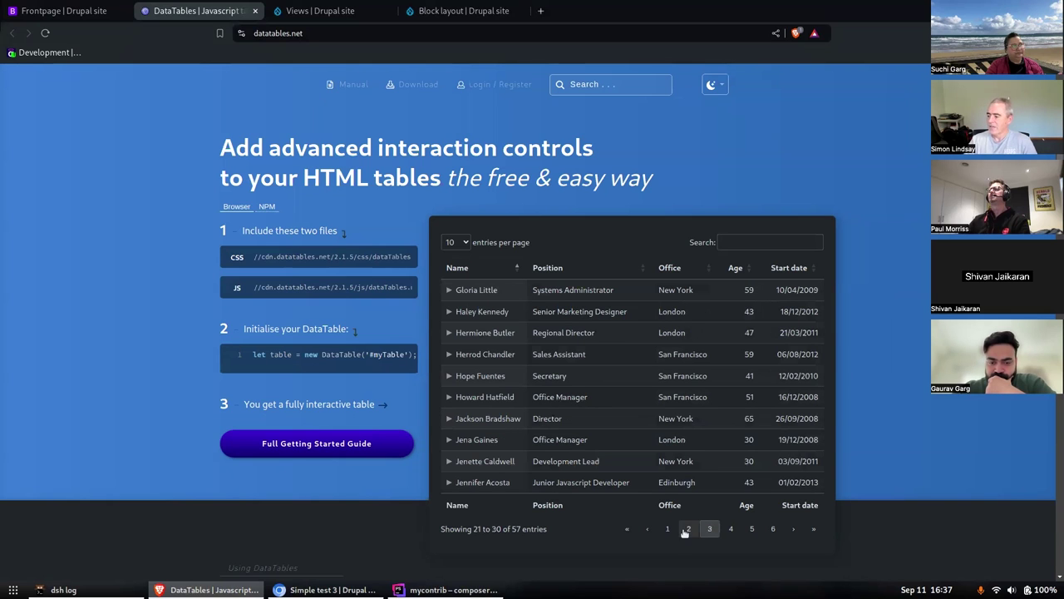
pyautogui.click(669, 530)
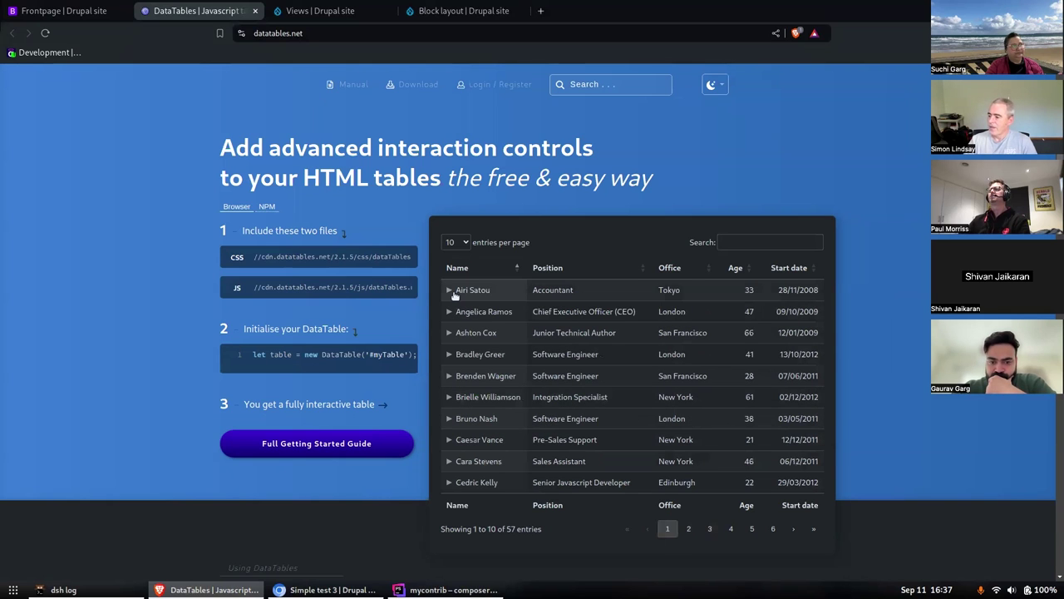
# Step: Expand and collapse the demo table's first row, and try filtering the table by "tok" before clearing the search
pyautogui.click(450, 290)
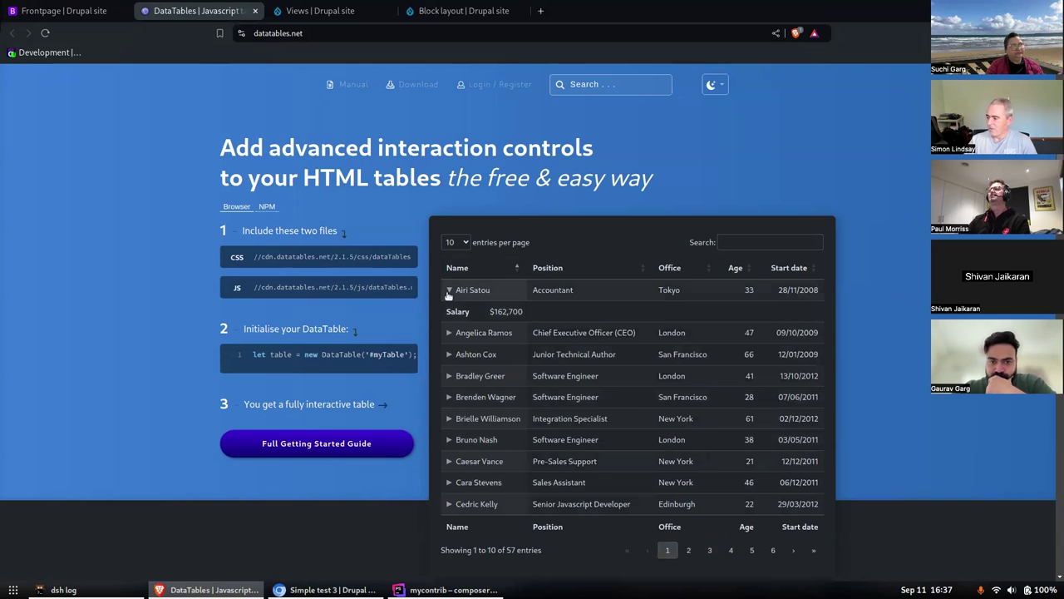
pyautogui.click(450, 291)
pyautogui.click(772, 246)
pyautogui.write('tok')
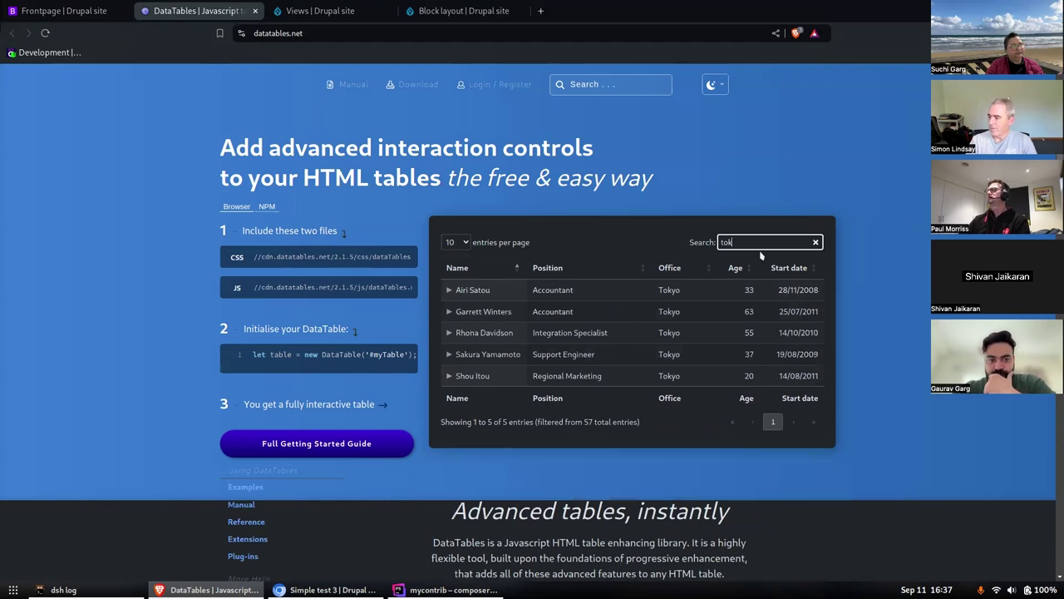
pyautogui.hotkey('ctrl', 'a')
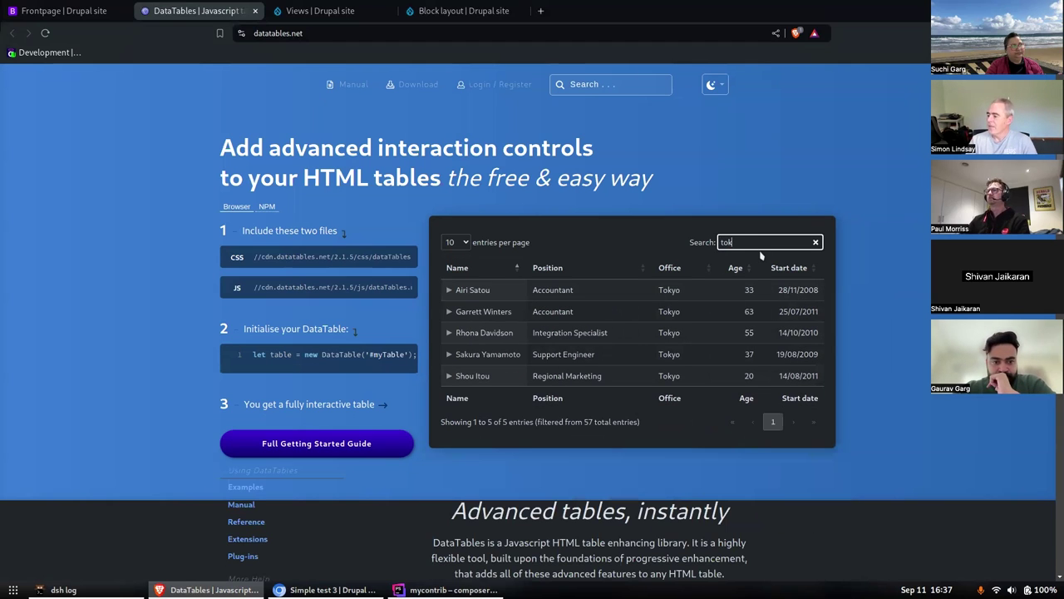
pyautogui.press('BackSpace')
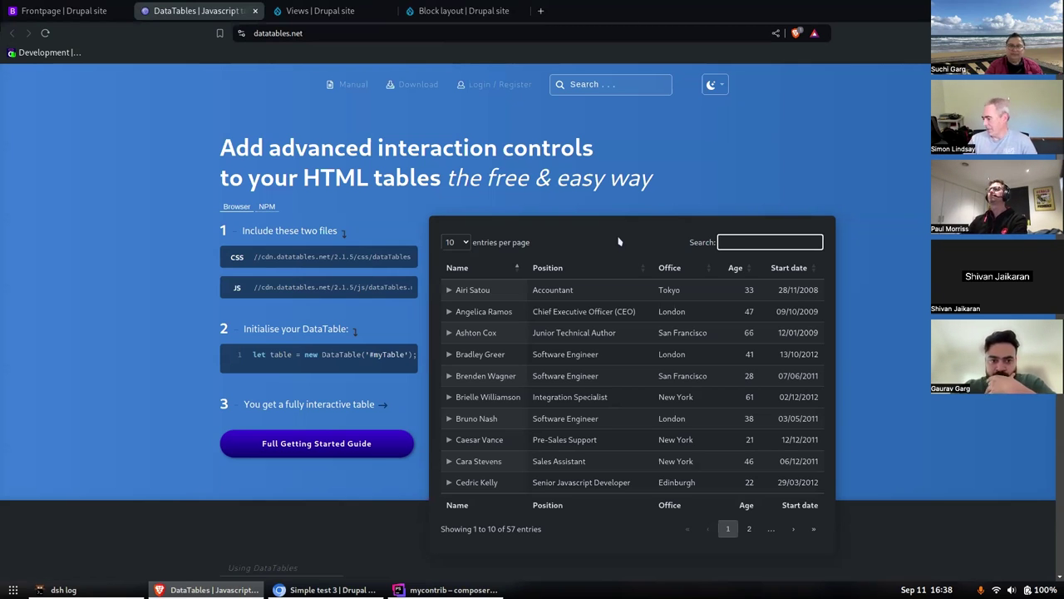
# Step: Show the last page of the demo table and close the DataTables tab
pyautogui.click(814, 529)
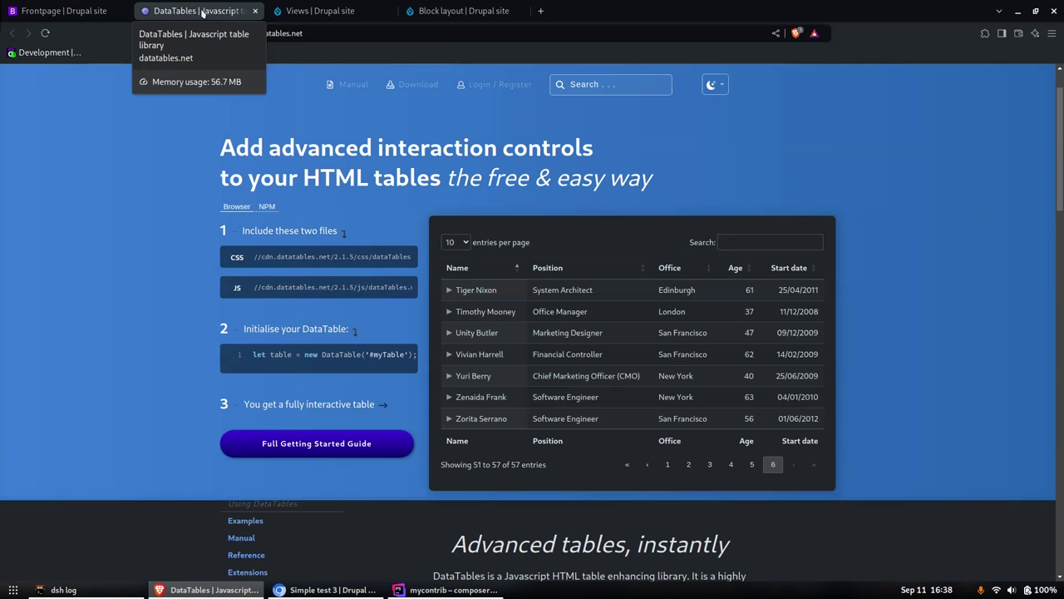
pyautogui.middleClick(203, 12)
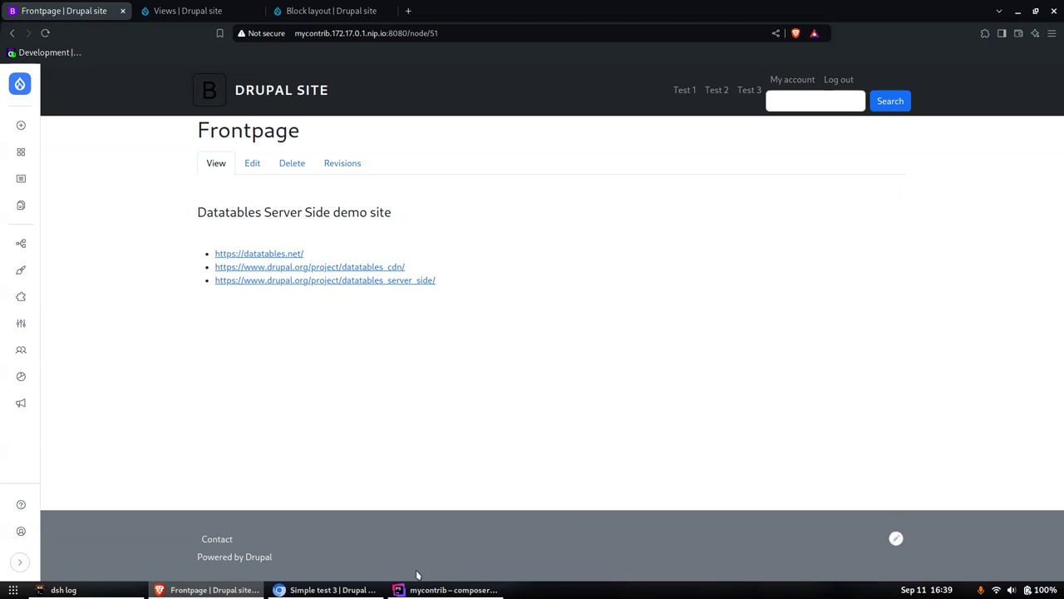
# Step: Switch to PhpStorm and open the datatables_server_side YAML file that defines the module's CSS and JavaScript libraries
pyautogui.moveTo(420, 587)
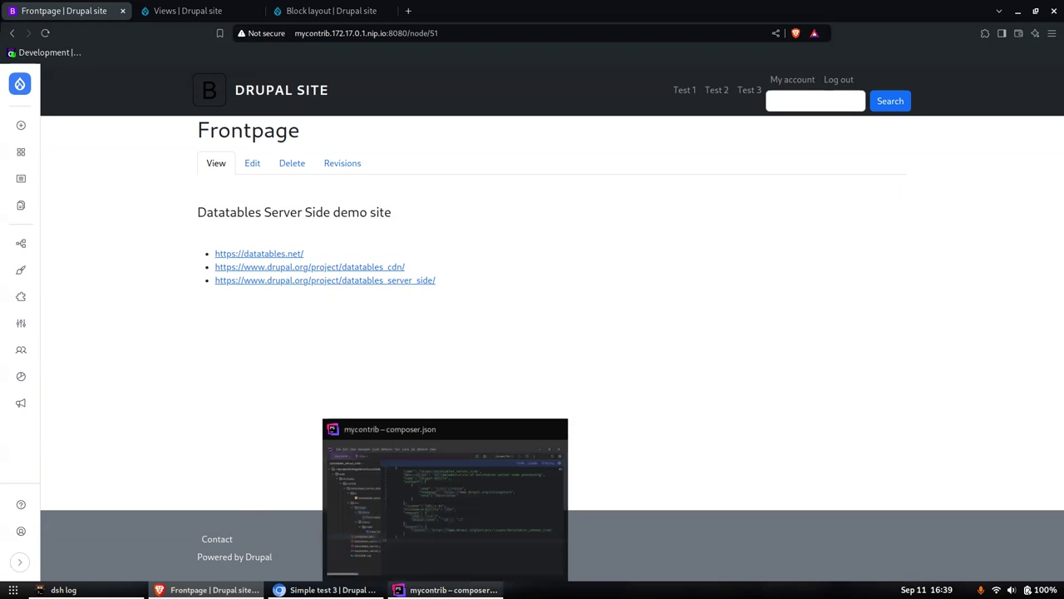
pyautogui.click(444, 588)
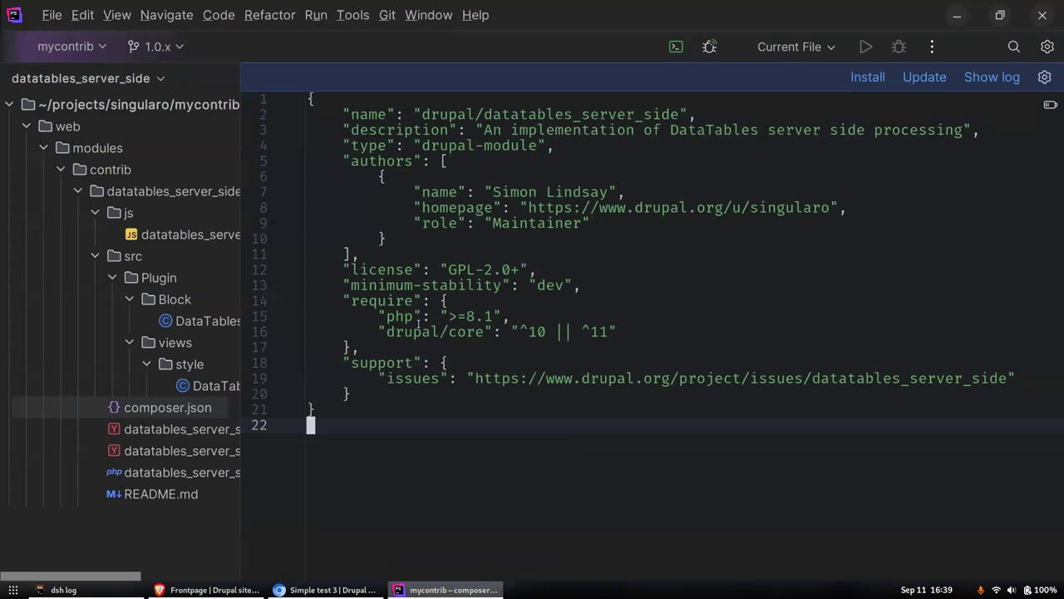
pyautogui.click(162, 453)
pyautogui.doubleClick(162, 453)
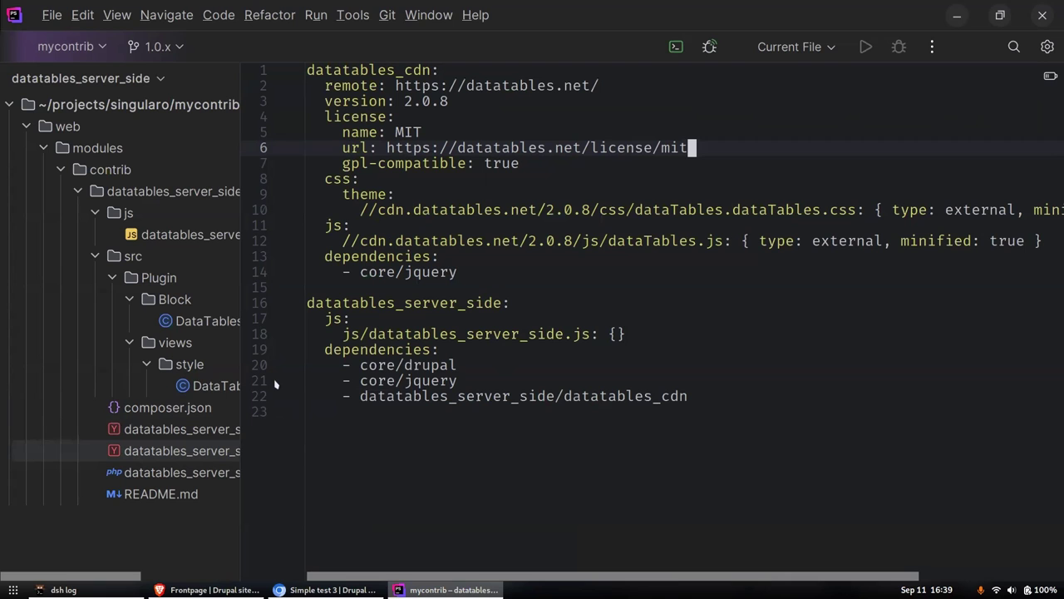
# Step: Open the Views style plugin class DataTablesServerSideSerializer and examine its annotation and render() function
pyautogui.doubleClick(200, 391)
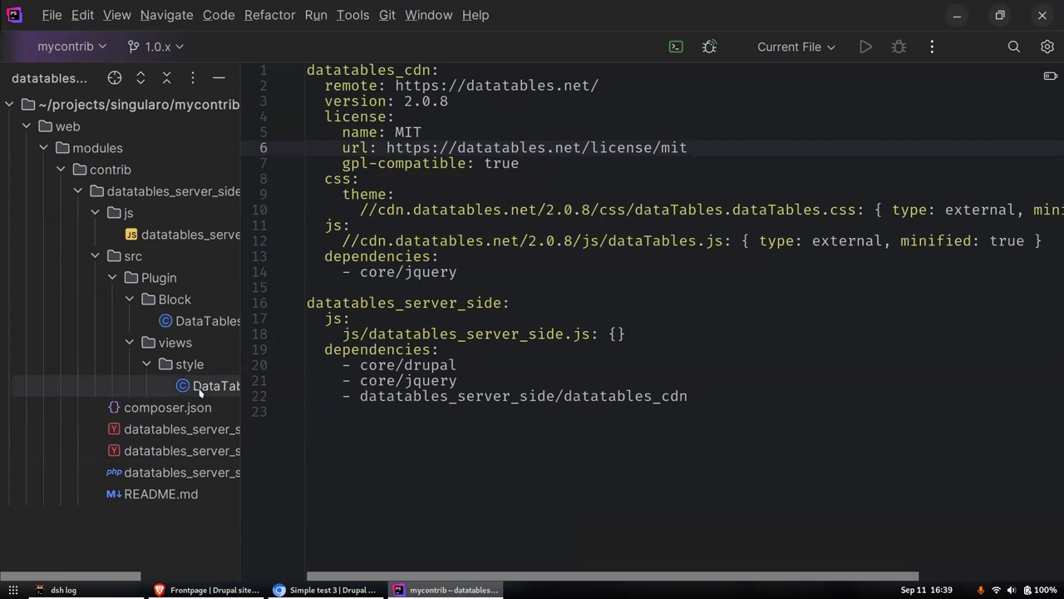
pyautogui.scroll(9, 830, 376)
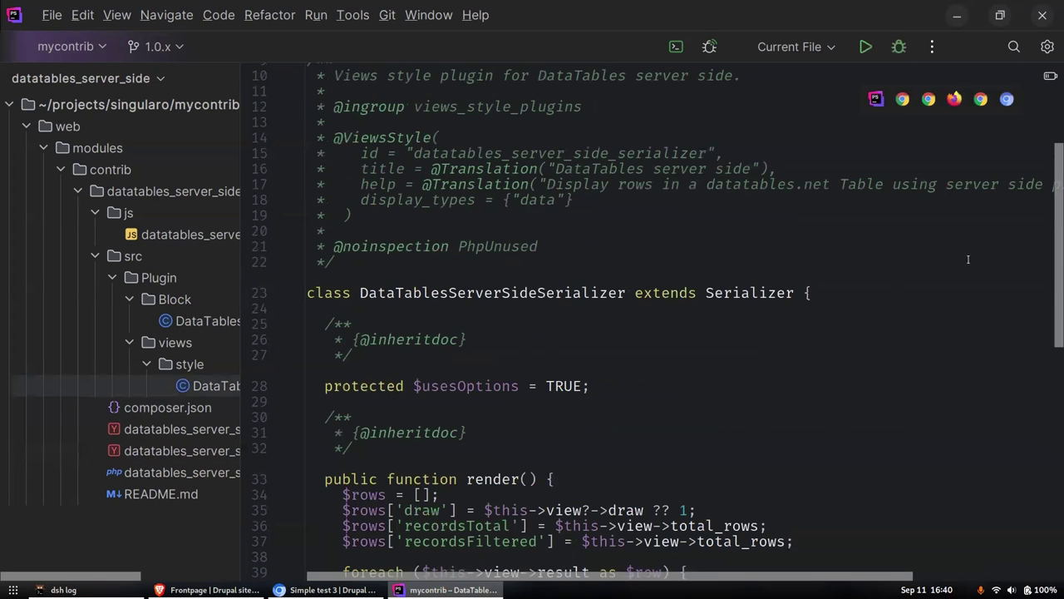
pyautogui.moveTo(1053, 211); pyautogui.dragTo(1043, 316)
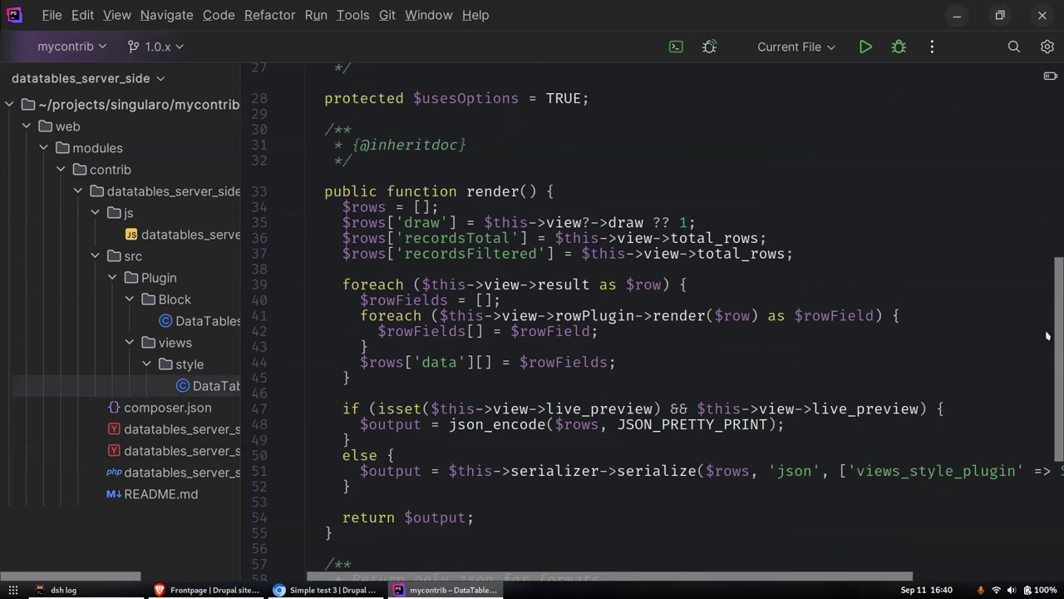
pyautogui.scroll(-2, 1047, 335)
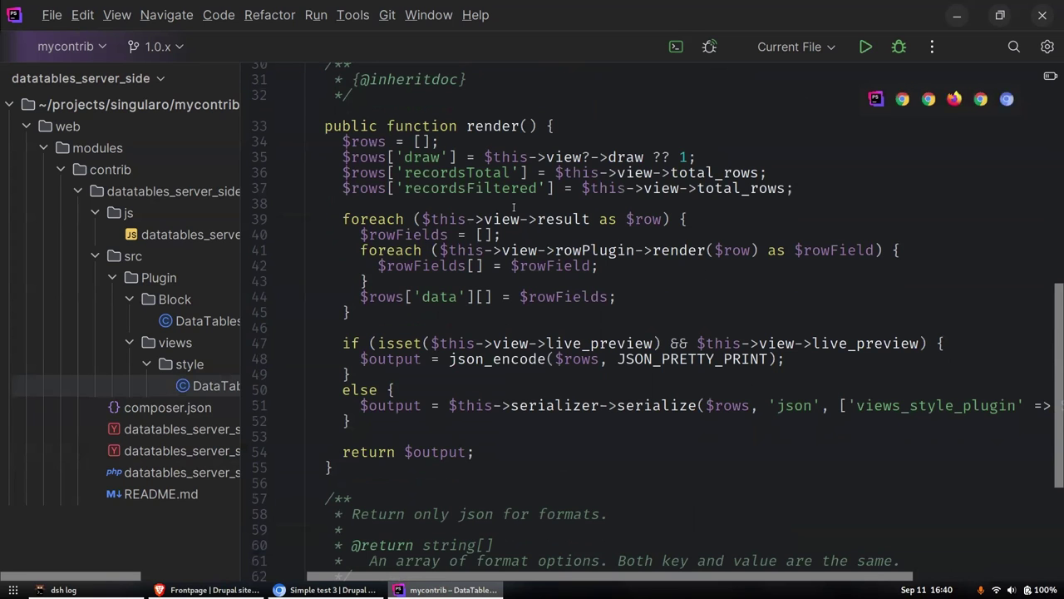
pyautogui.scroll(1, 678, 291)
pyautogui.scroll(7, 627, 266)
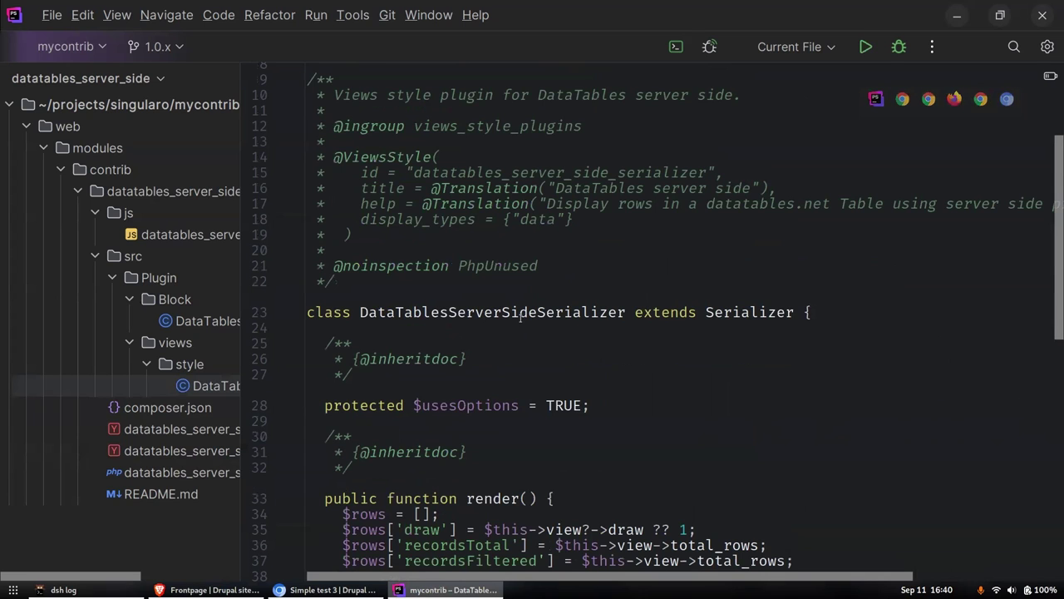
pyautogui.scroll(-1, 509, 348)
pyautogui.scroll(-1, 505, 348)
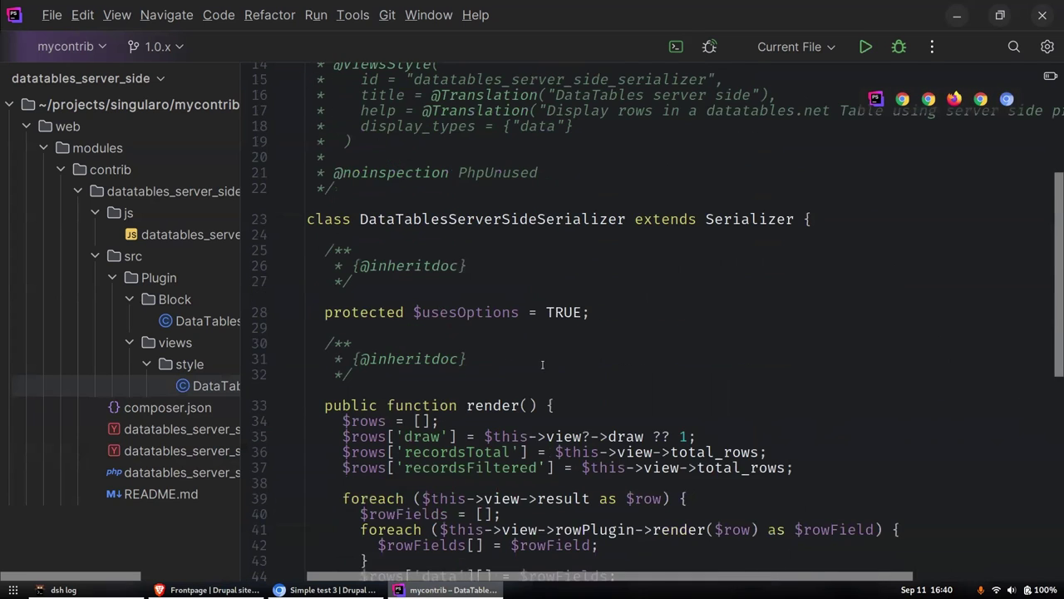
pyautogui.scroll(-1, 536, 383)
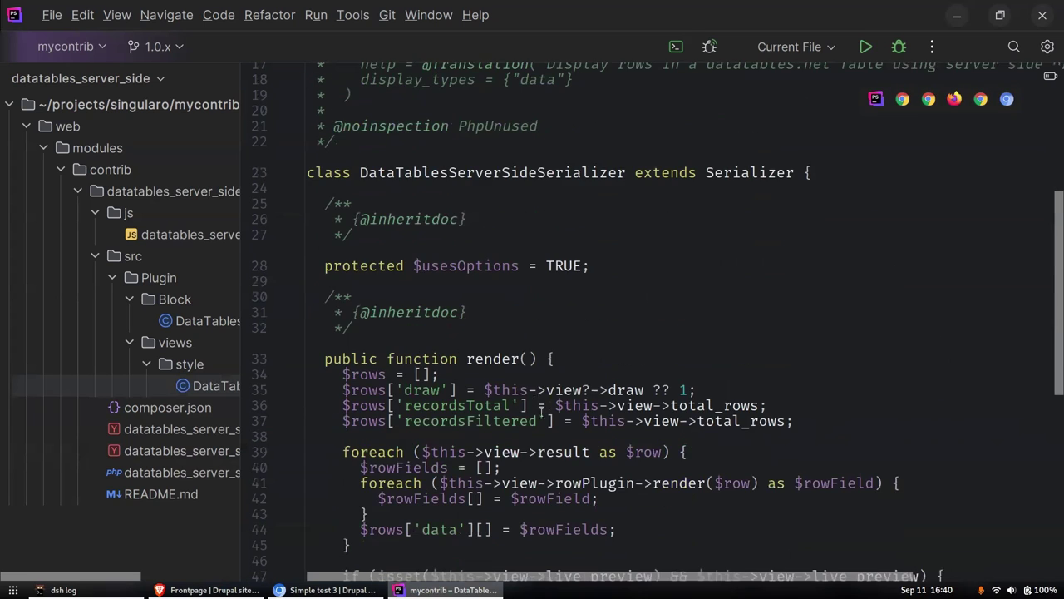
pyautogui.scroll(-1, 541, 420)
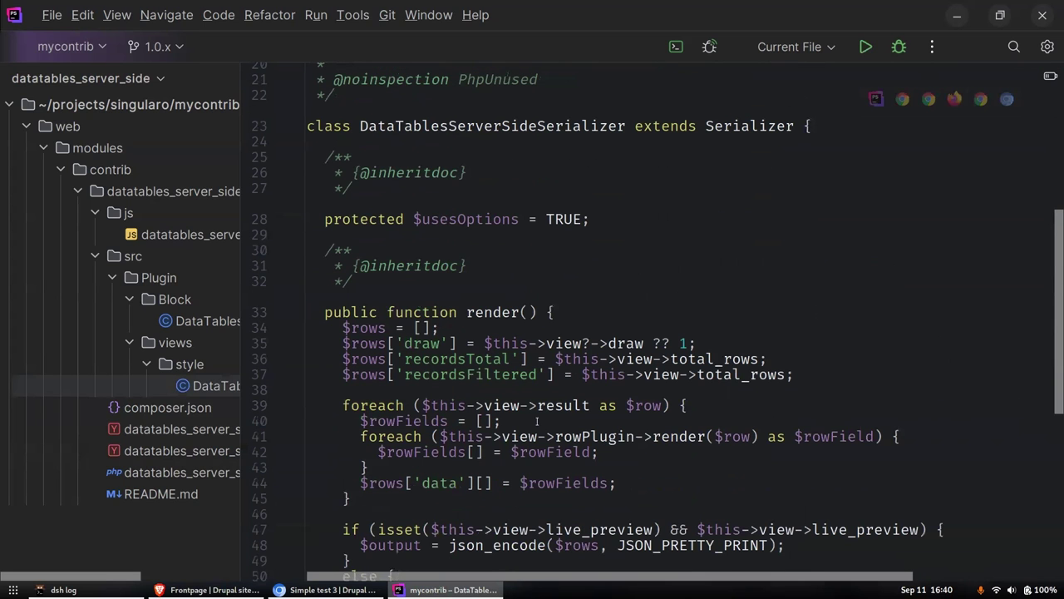
pyautogui.scroll(-2, 1054, 303)
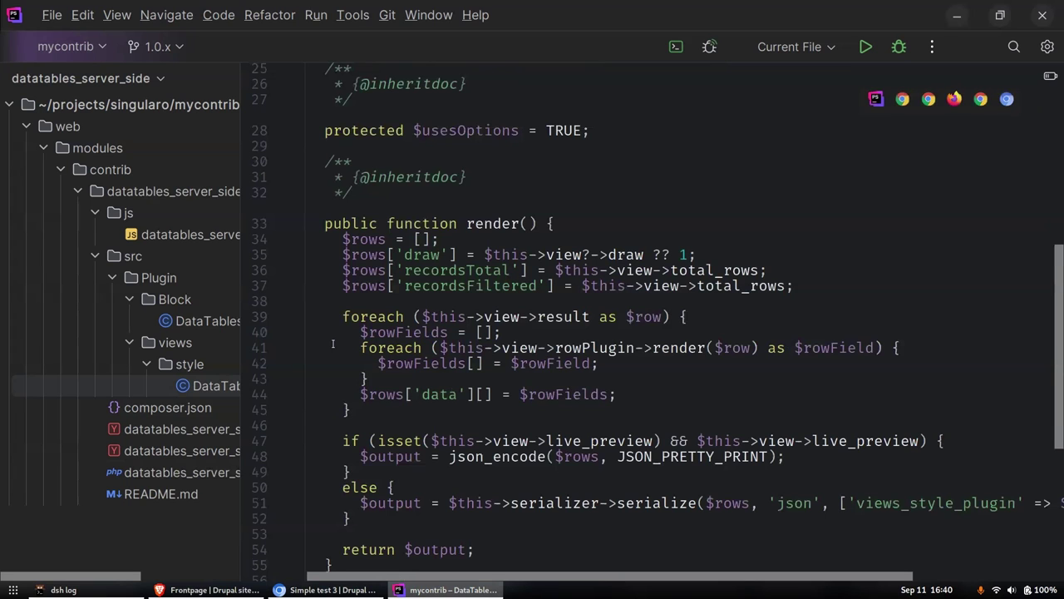
# Step: Open the DataTables class in the Block plugin folder and examine its build() and blockSubmit() functions
pyautogui.doubleClick(191, 322)
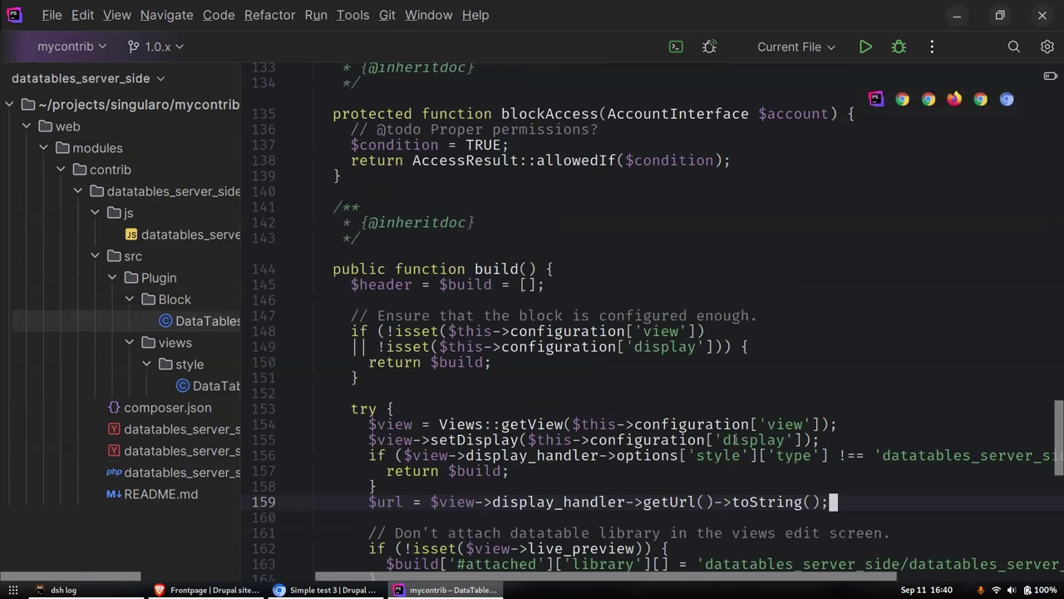
pyautogui.scroll(2, 875, 418)
pyautogui.scroll(-4, 794, 413)
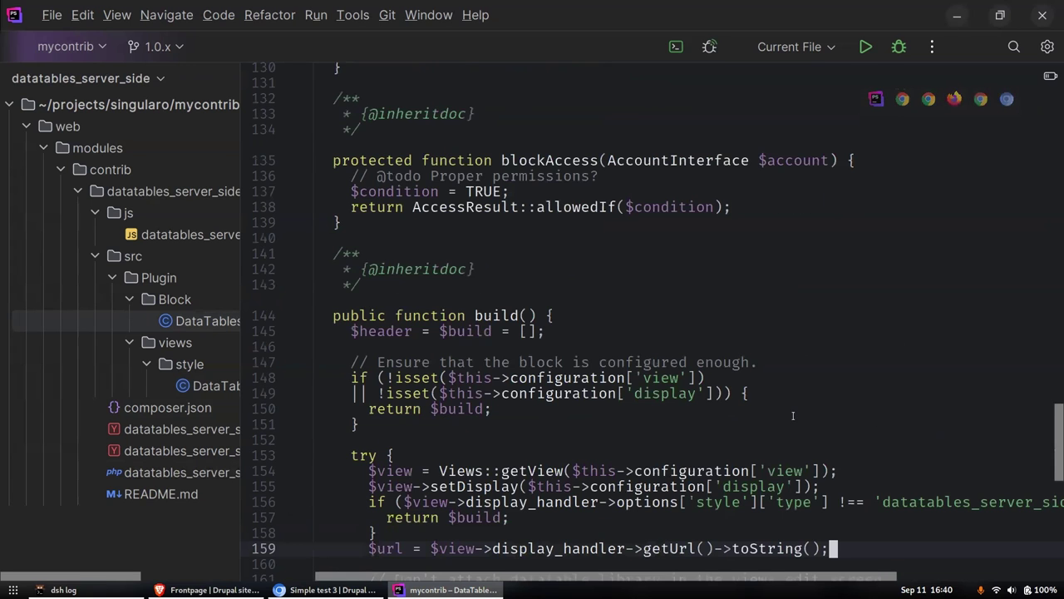
pyautogui.scroll(-2, 794, 413)
pyautogui.hotkey('ctrl', 'q')
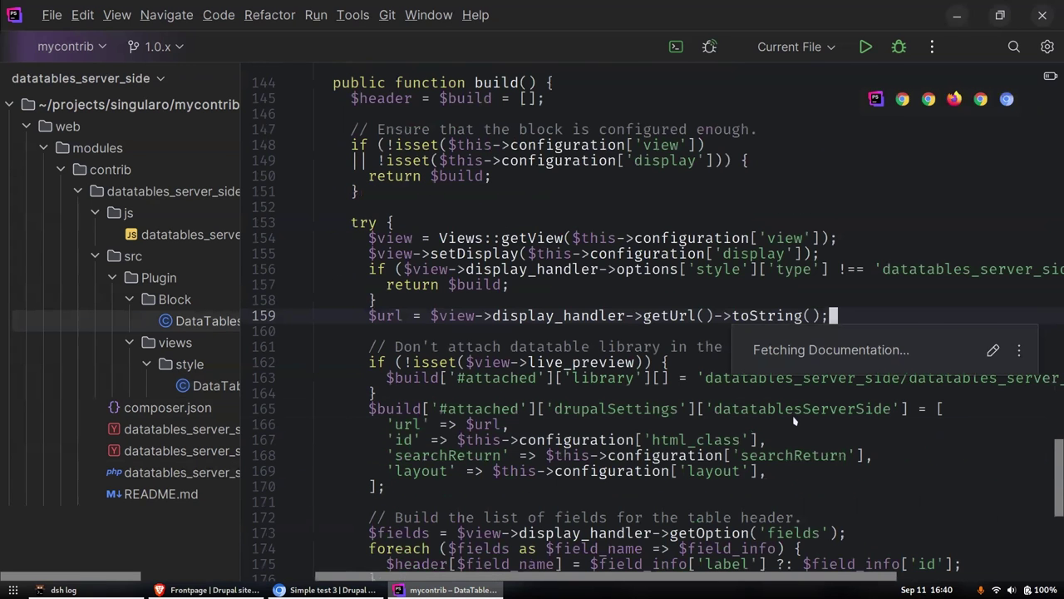
pyautogui.press('Escape')
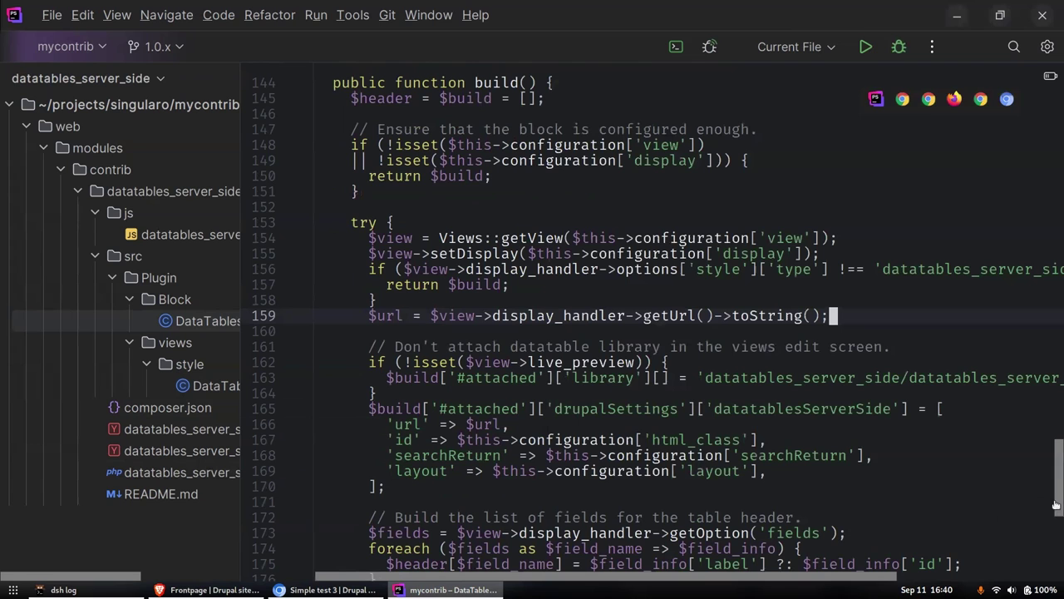
pyautogui.moveTo(1053, 508); pyautogui.dragTo(1055, 345)
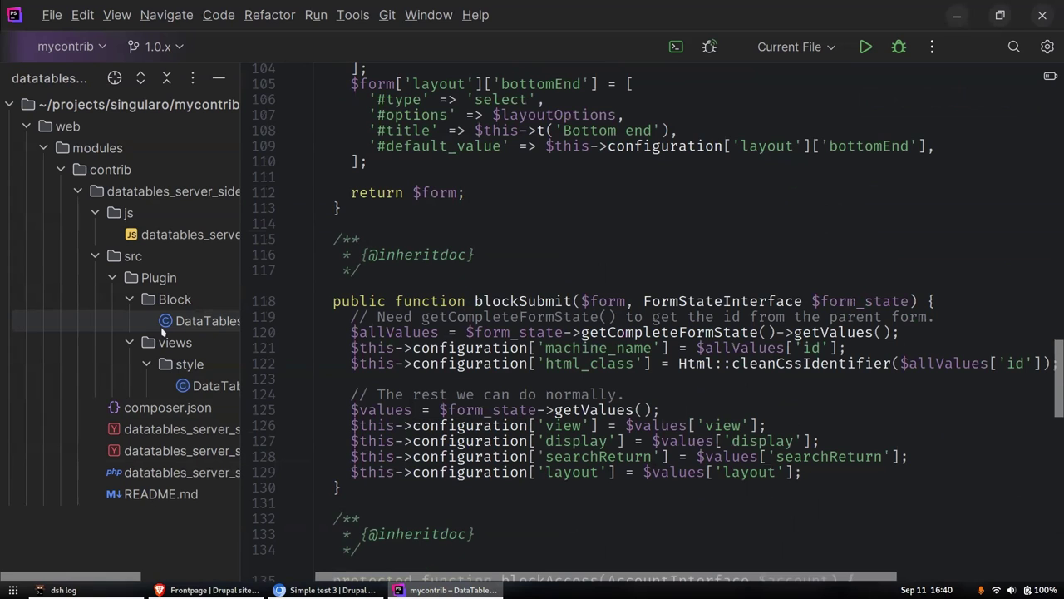
# Step: Open the module's JavaScript file, then open its PHP file and examine the paging and sorting code in datatables_server_side_views_pre_view()
pyautogui.doubleClick(143, 235)
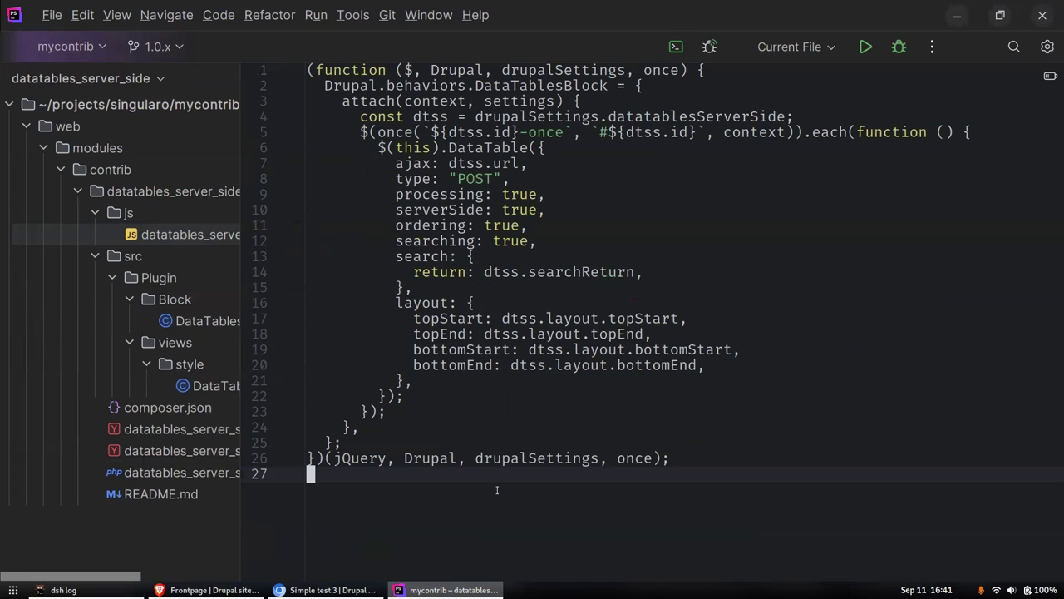
pyautogui.doubleClick(144, 480)
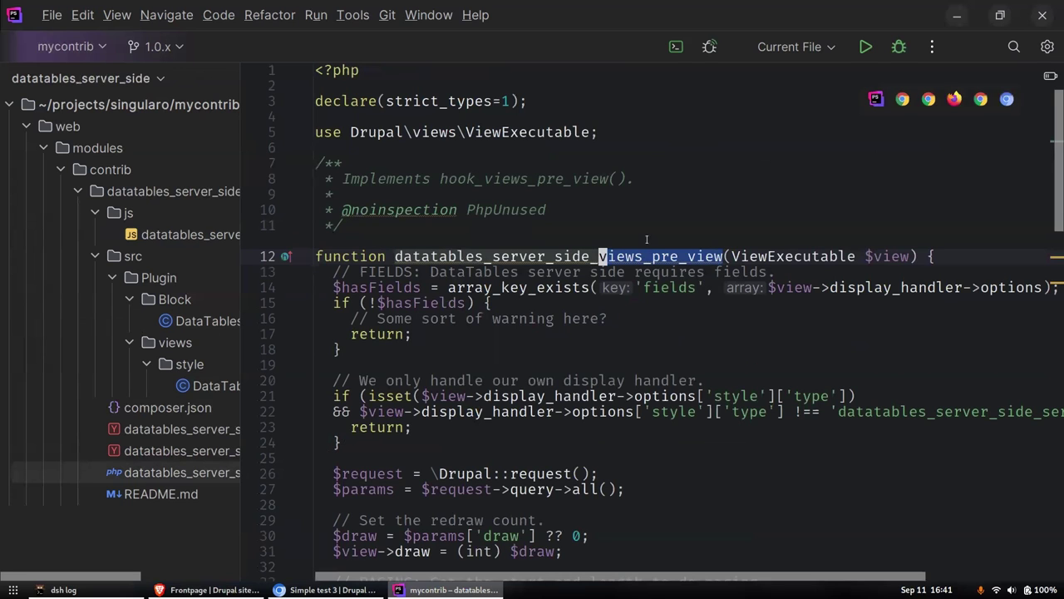
pyautogui.scroll(-2, 579, 323)
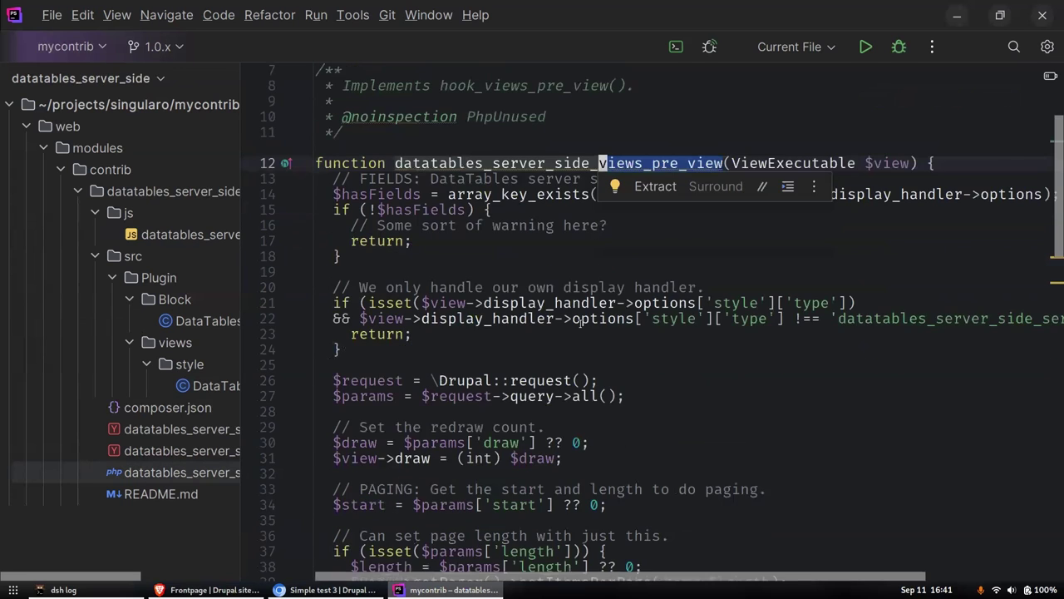
pyautogui.scroll(-3, 580, 323)
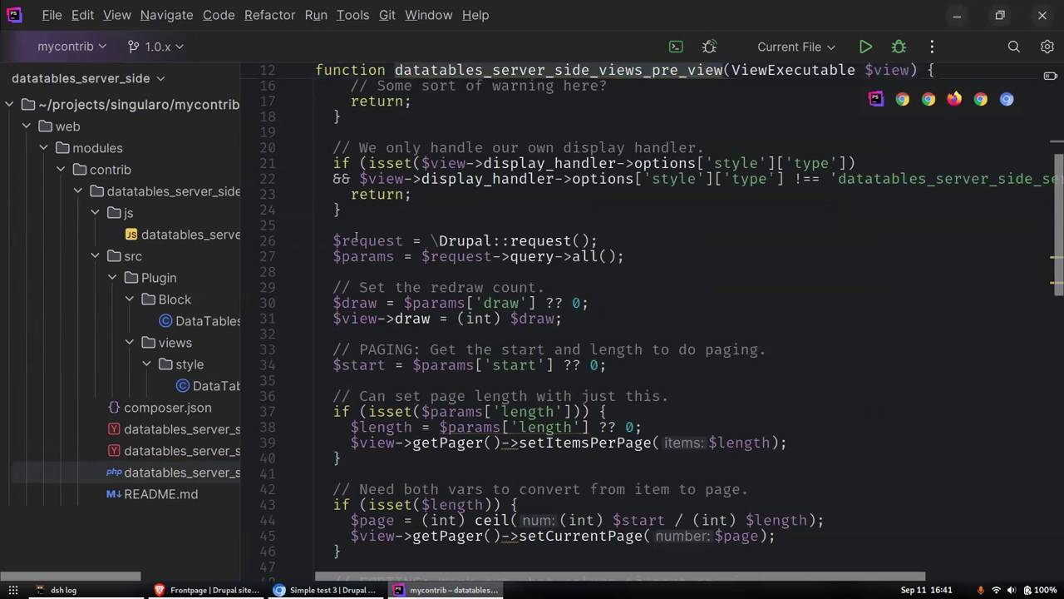
pyautogui.click(351, 241)
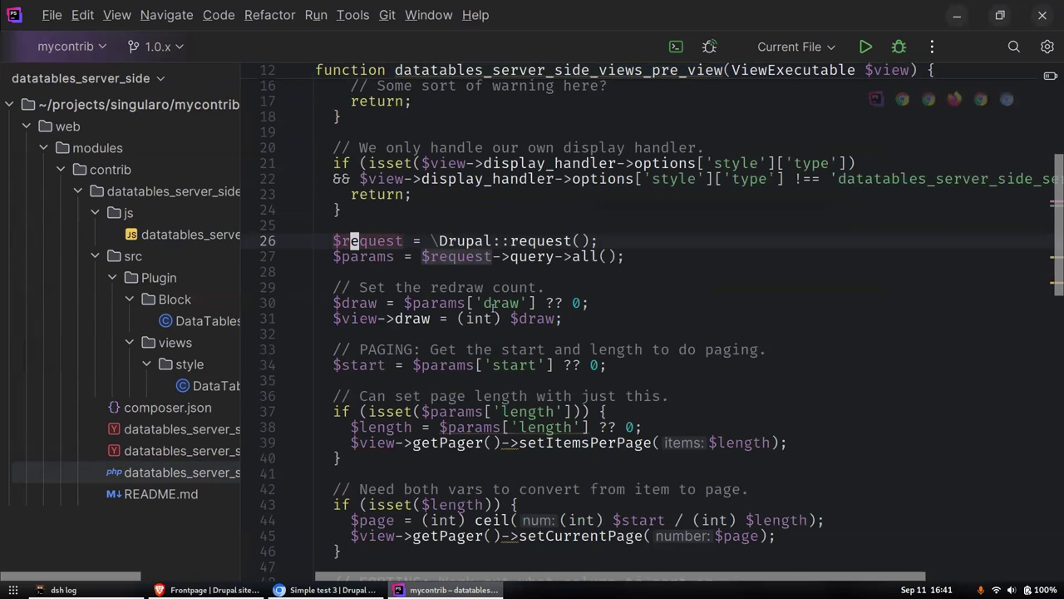
pyautogui.scroll(-1, 494, 308)
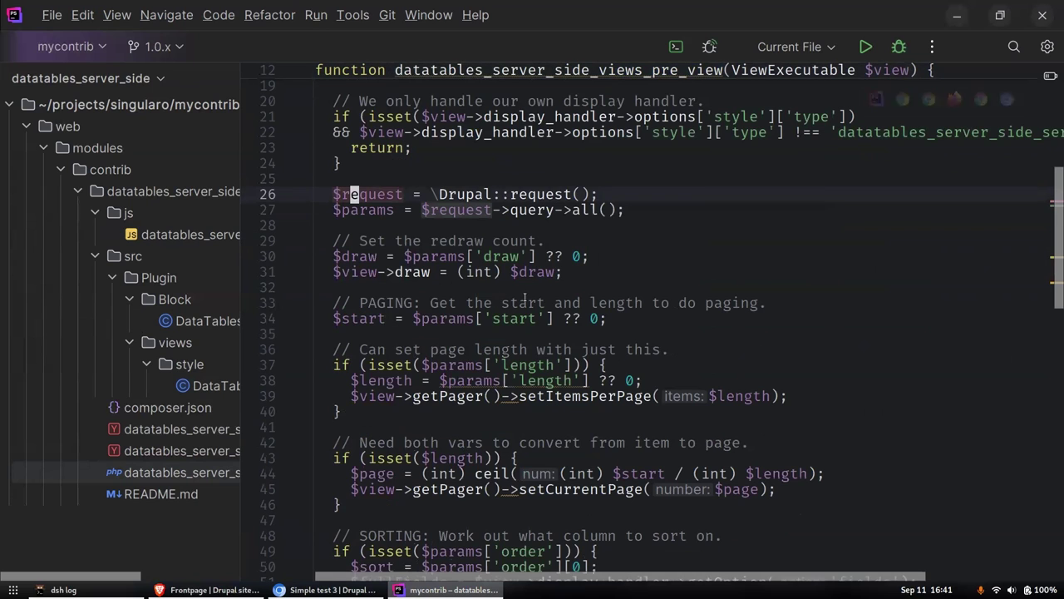
pyautogui.scroll(-3, 555, 363)
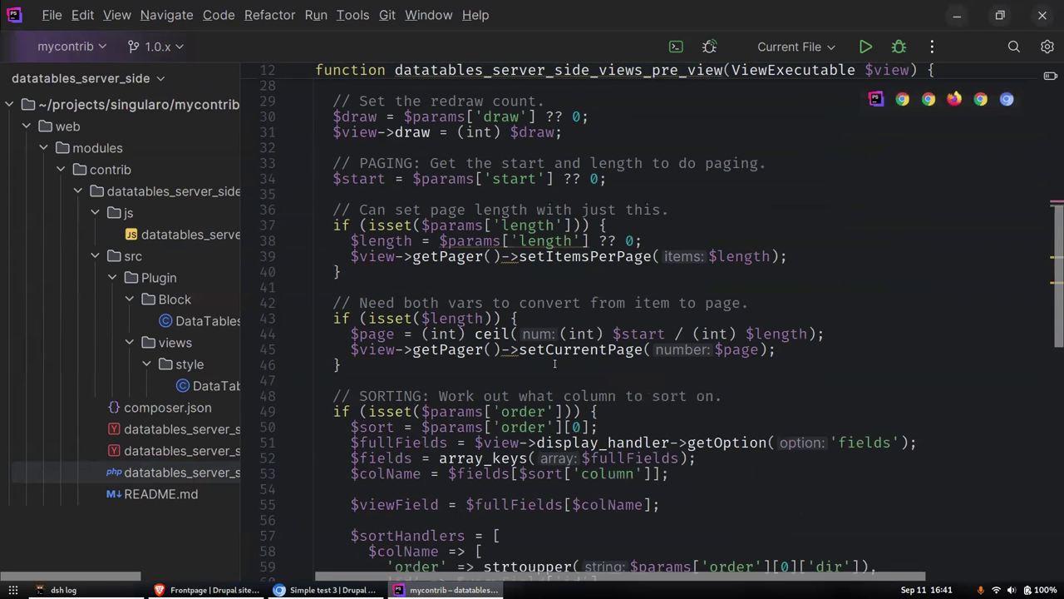
pyautogui.scroll(-2, 554, 364)
pyautogui.moveTo(557, 366)
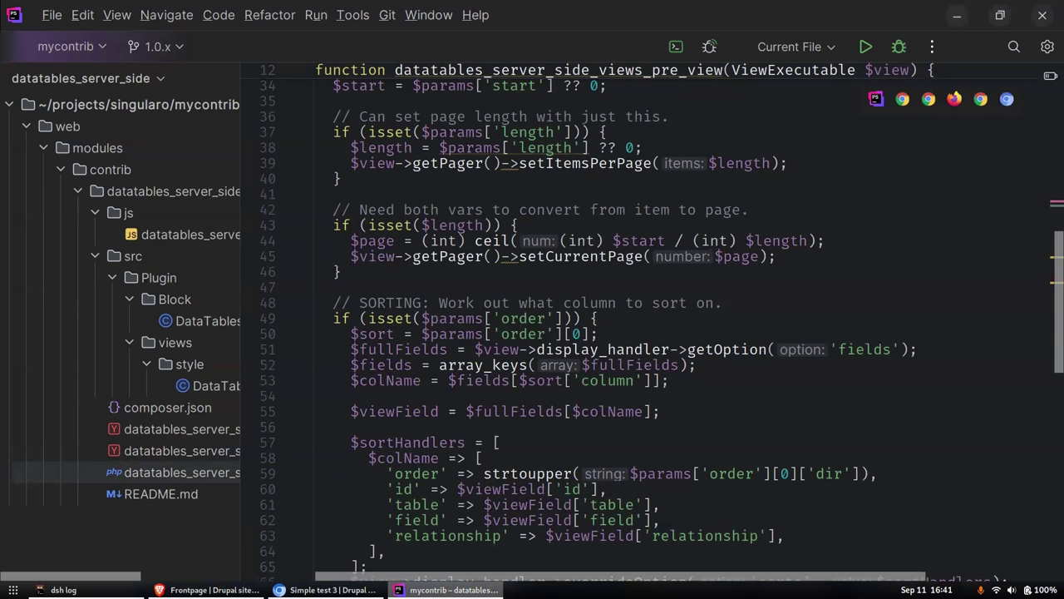
# Step: Switch to Chromium, open the Test 1 page, sort its table by Title in descending order and clear the sorting again
pyautogui.moveTo(449, 590)
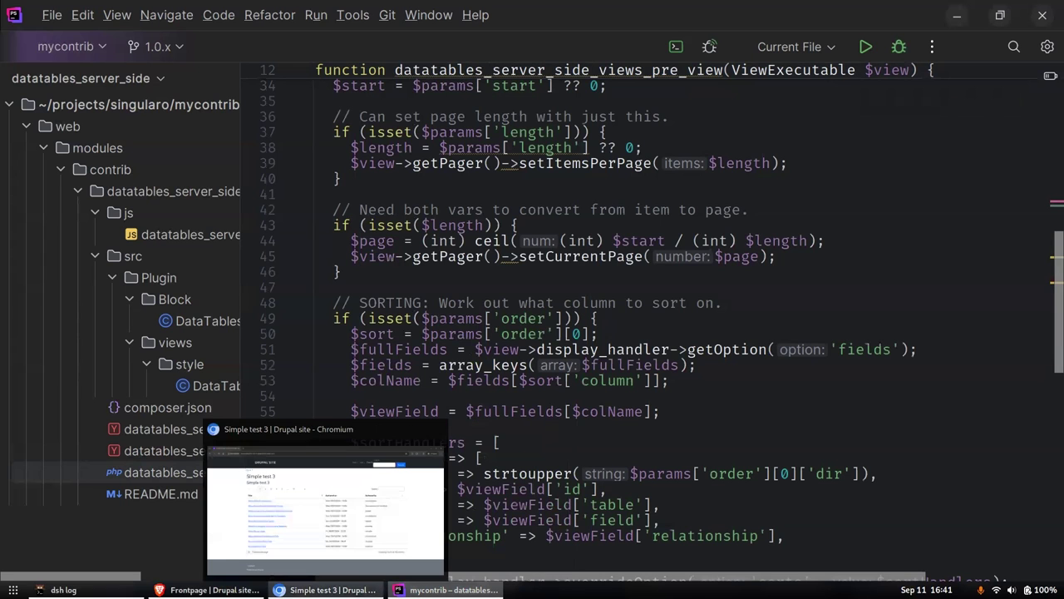
pyautogui.click(331, 590)
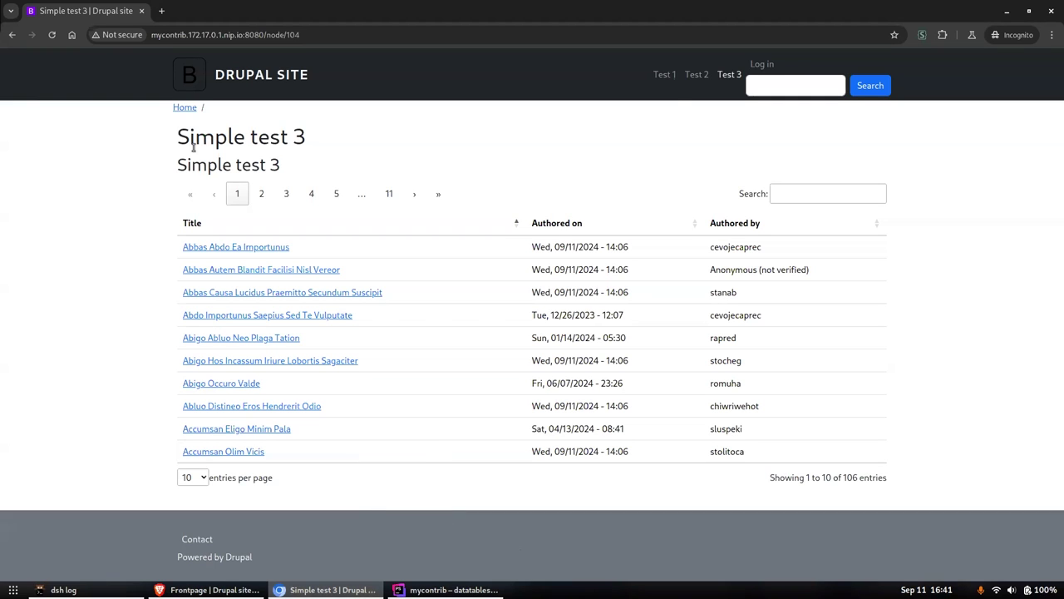
pyautogui.click(664, 74)
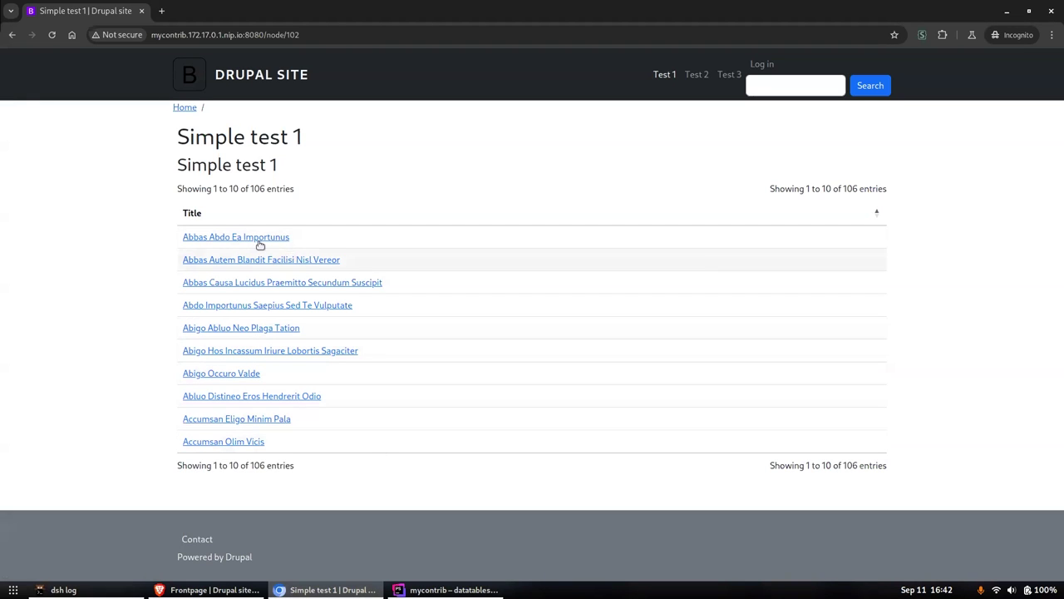
pyautogui.click(303, 218)
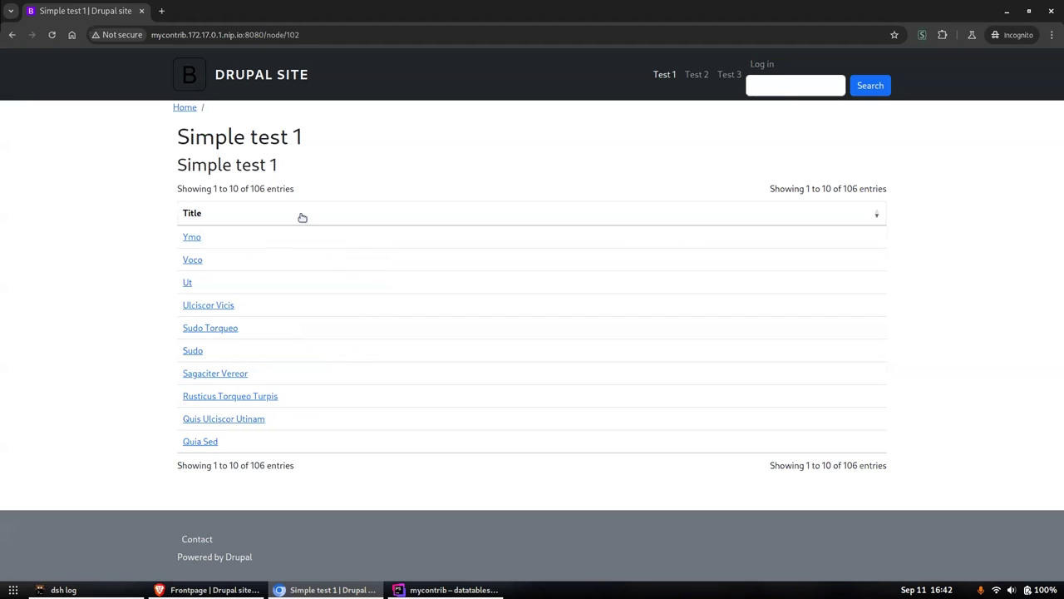
pyautogui.click(302, 218)
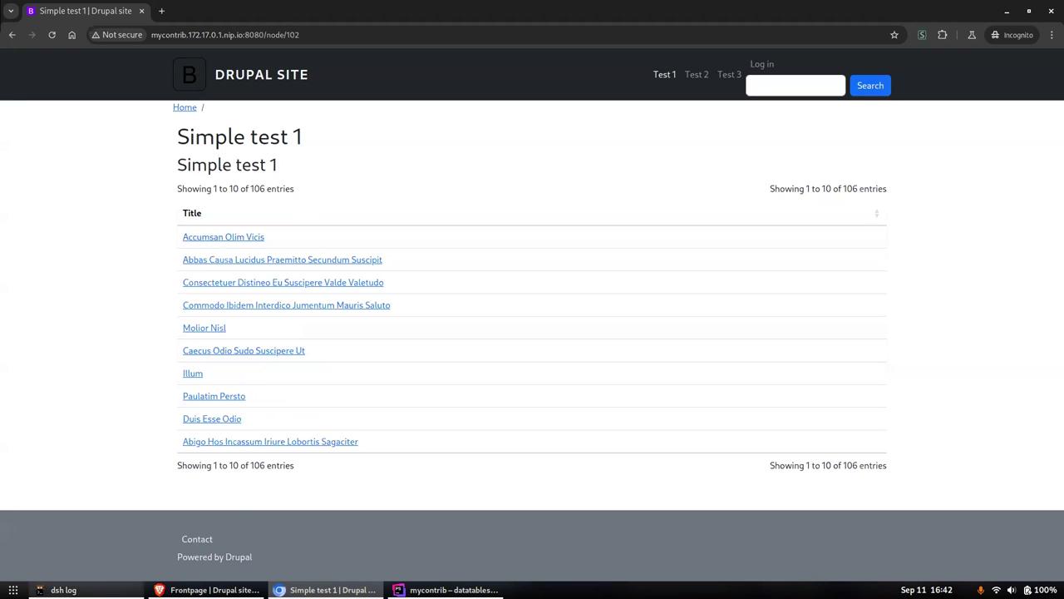
# Step: Shrink the browser window and check the dsh log while sorting Title ascending and descending, then maximise the browser again
pyautogui.click(58, 590)
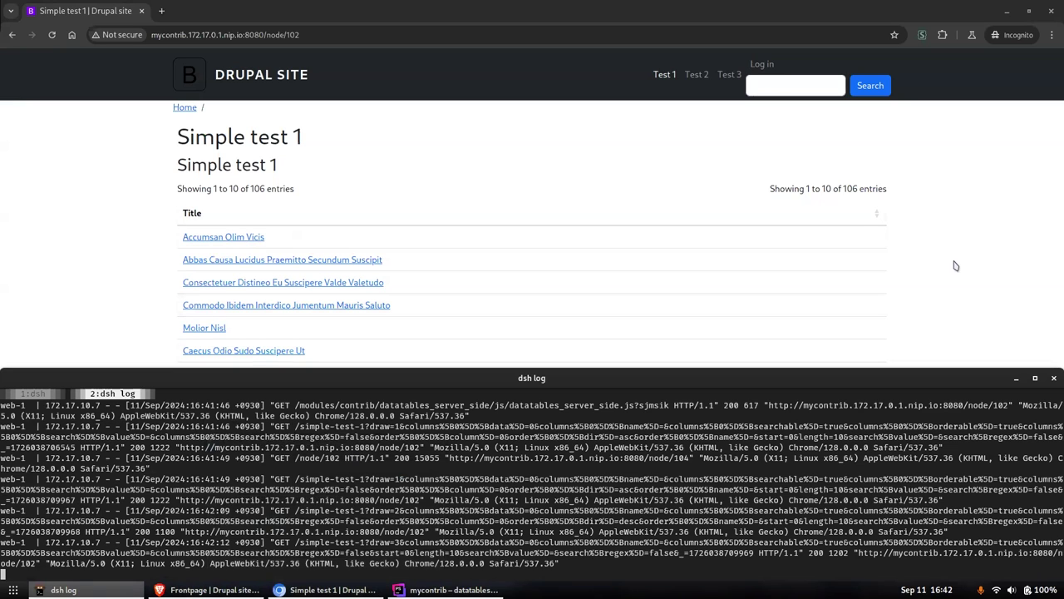
pyautogui.click(1016, 377)
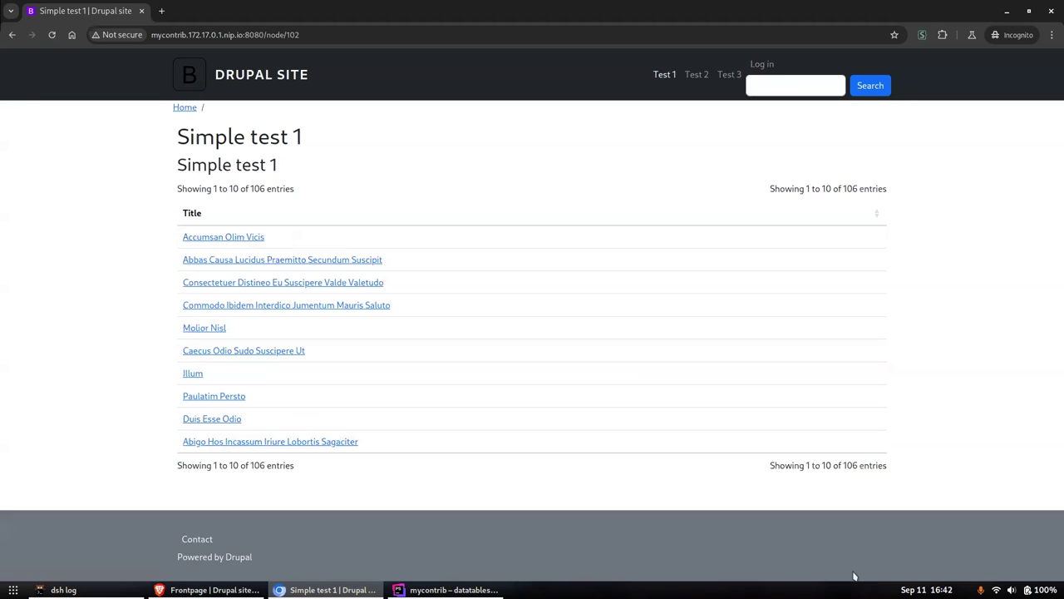
pyautogui.click(1029, 11)
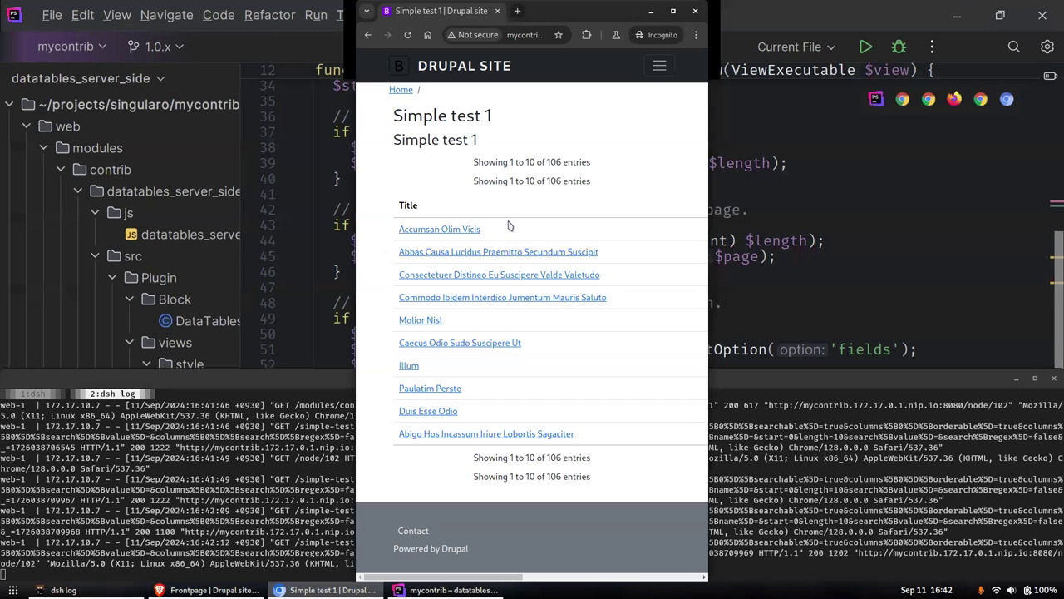
pyautogui.click(472, 205)
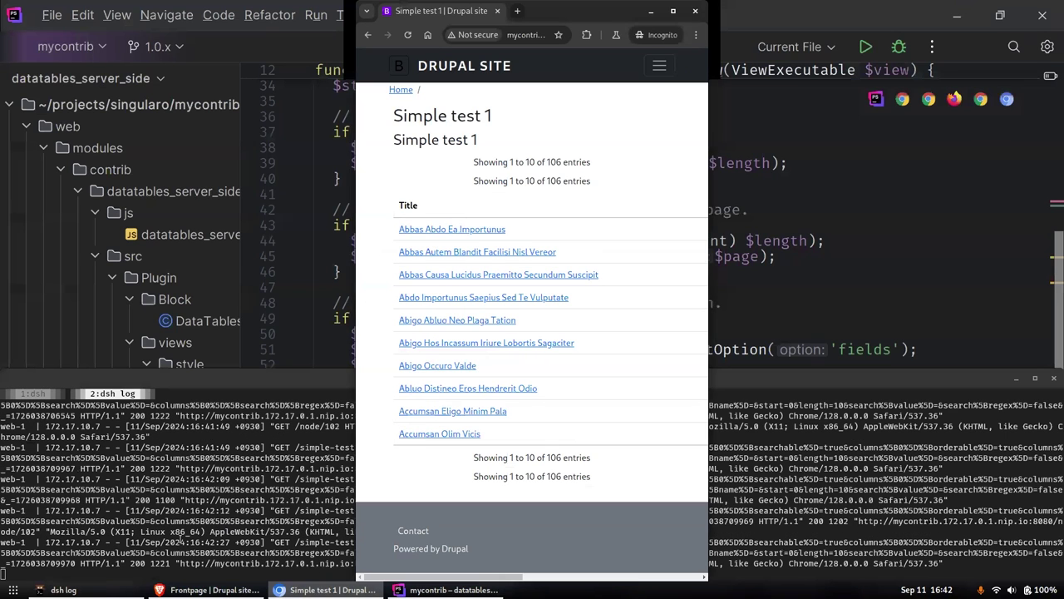
pyautogui.click(335, 541)
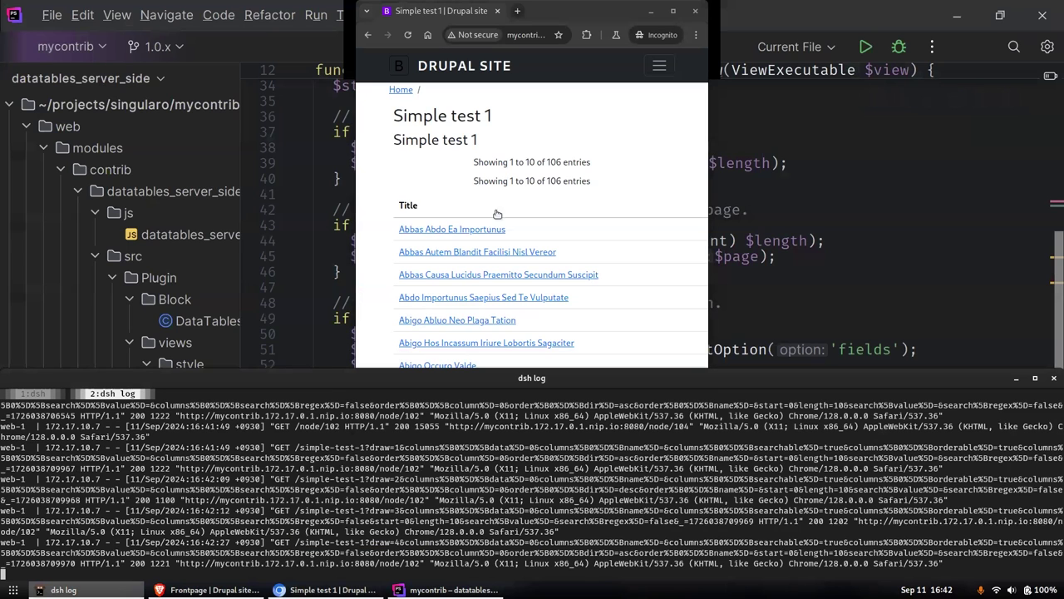
pyautogui.click(466, 209)
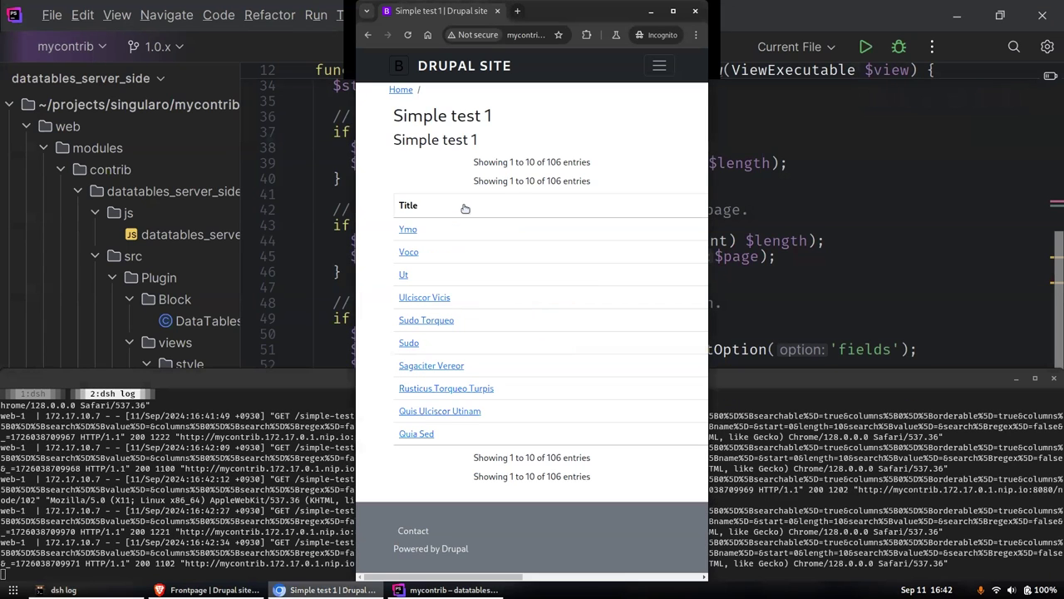
pyautogui.hotkey('alt', 'Tab')
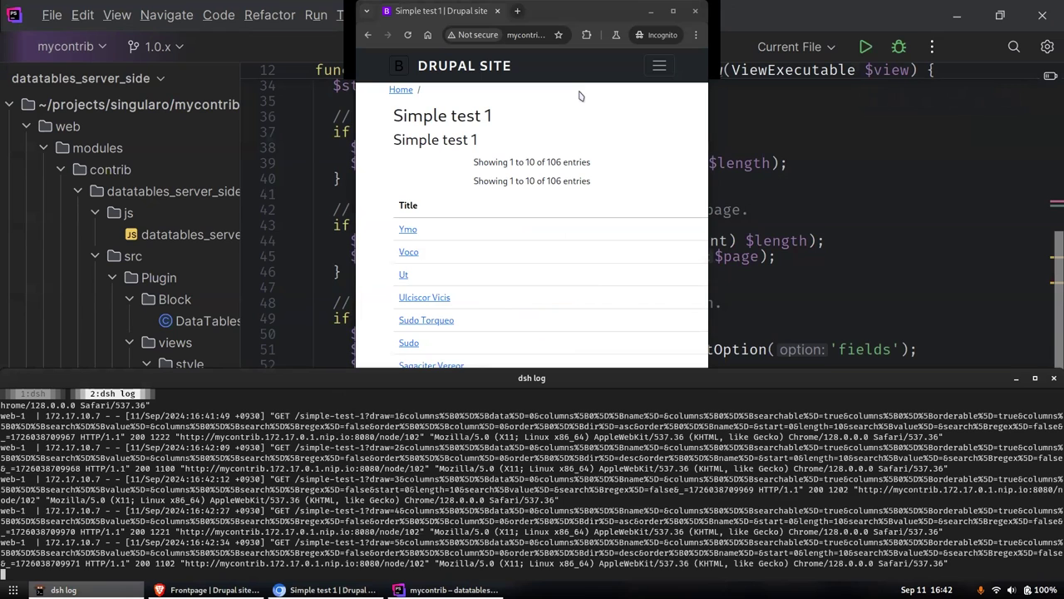
pyautogui.hotkey('alt', 'Tab')
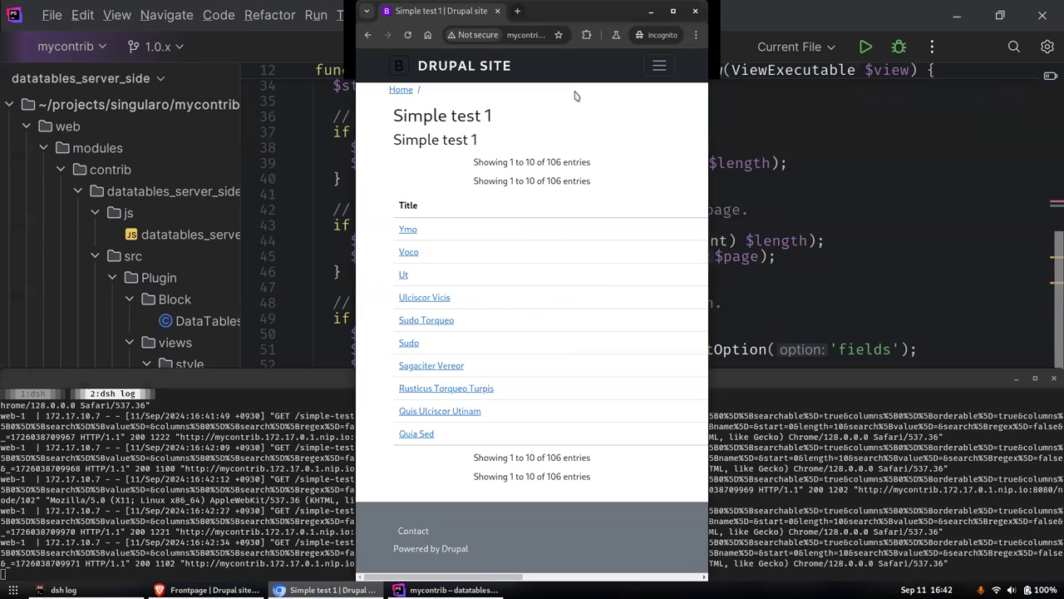
pyautogui.click(675, 11)
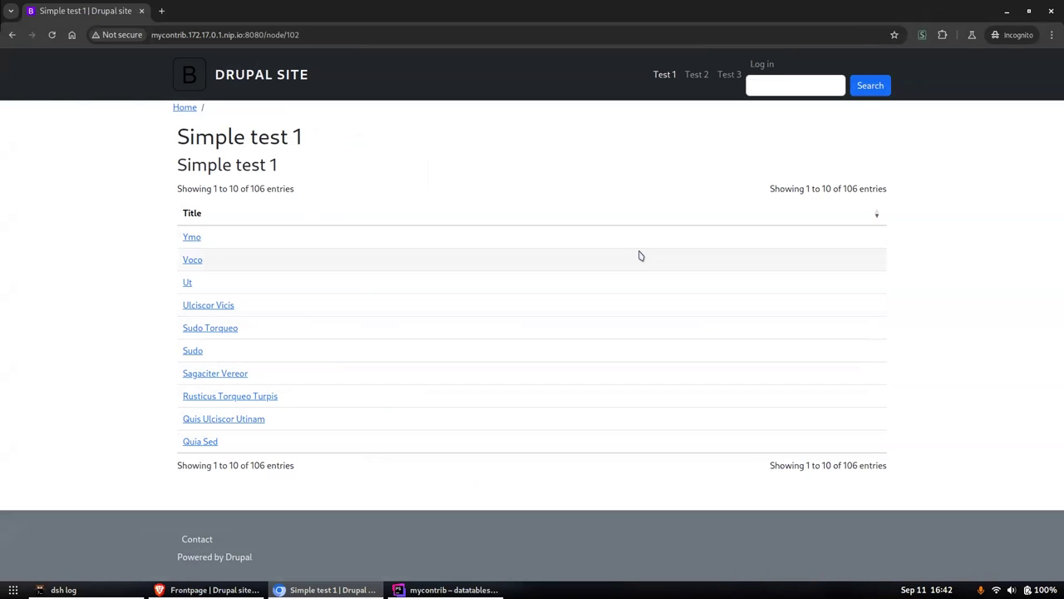
# Step: Open the Test 2 page and sort its table by Authored on, then by Title in ascending order
pyautogui.click(698, 76)
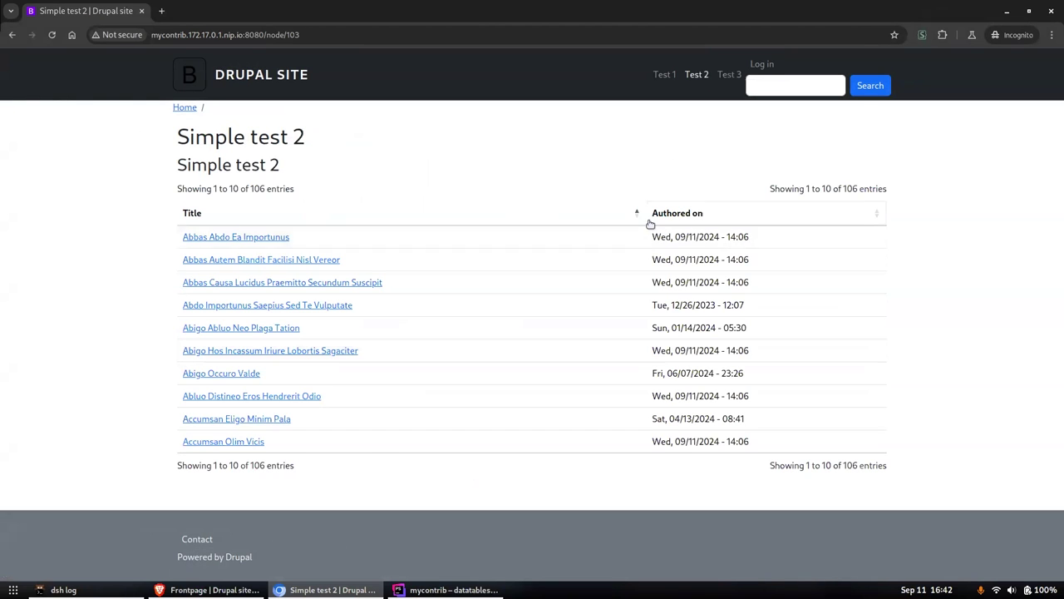
pyautogui.click(720, 217)
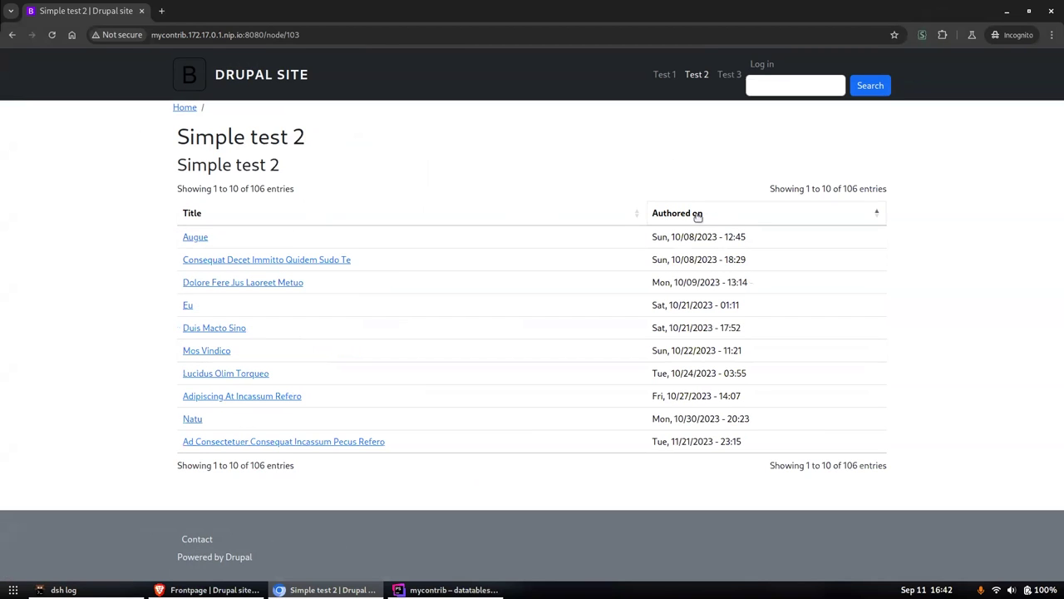
pyautogui.click(691, 214)
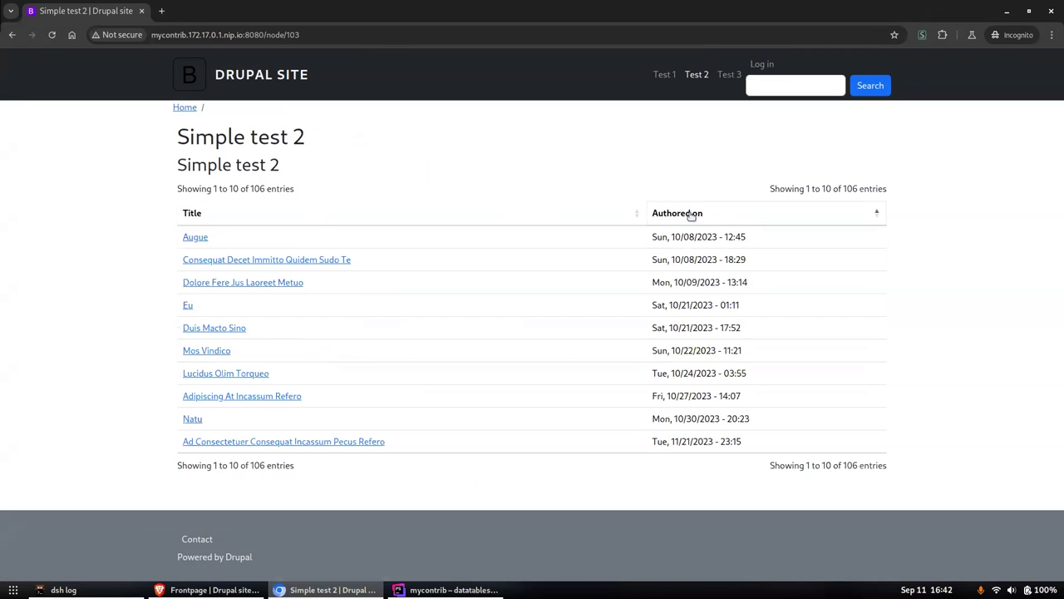
pyautogui.click(514, 218)
# Step: Highlight the entry-count texts above and below the Simple test 2 table, then open the Test 3 page
pyautogui.moveTo(767, 190); pyautogui.dragTo(888, 193)
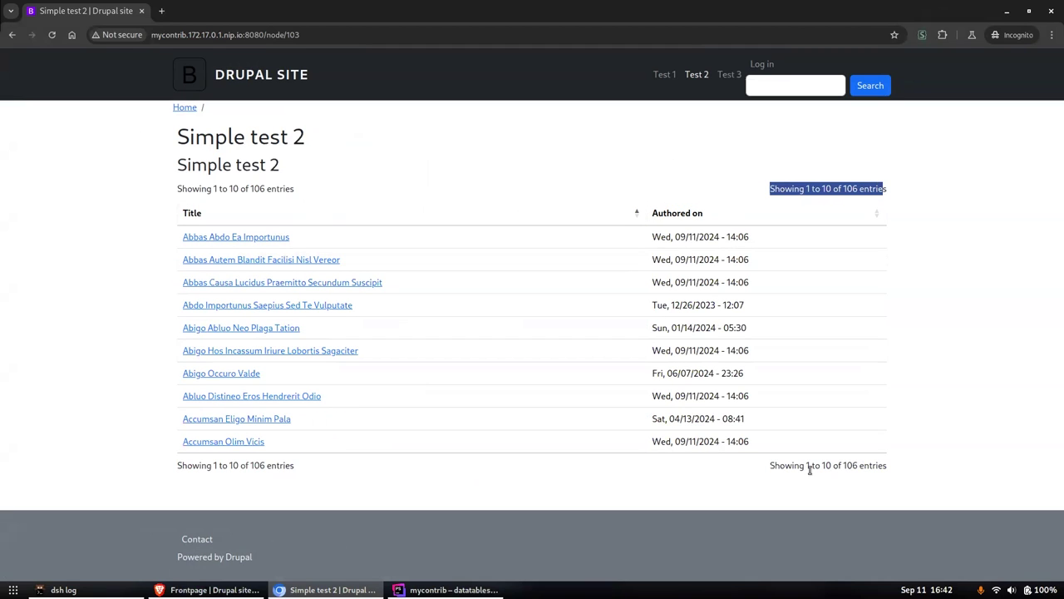
pyautogui.tripleClick(809, 469)
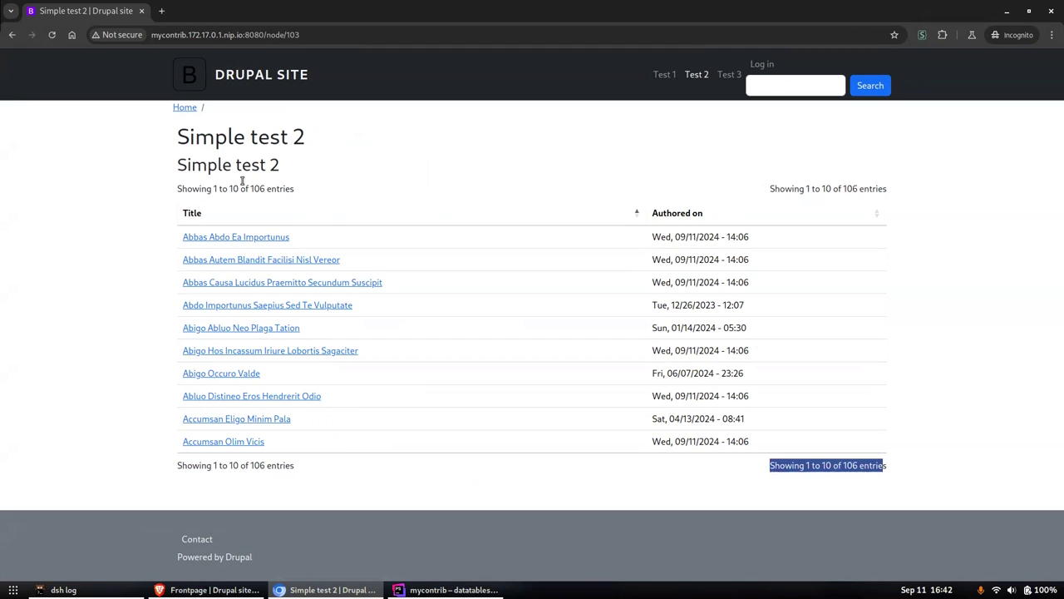
pyautogui.click(725, 76)
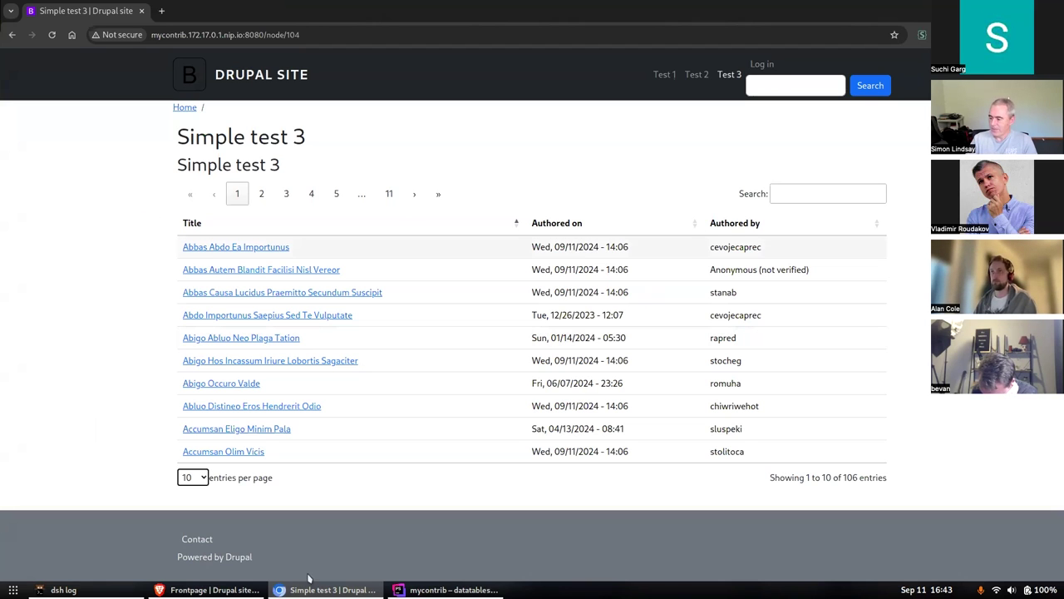
# Step: Switch to the Brave browser and open the simple_test_1 view for editing from the Views list
pyautogui.click(208, 590)
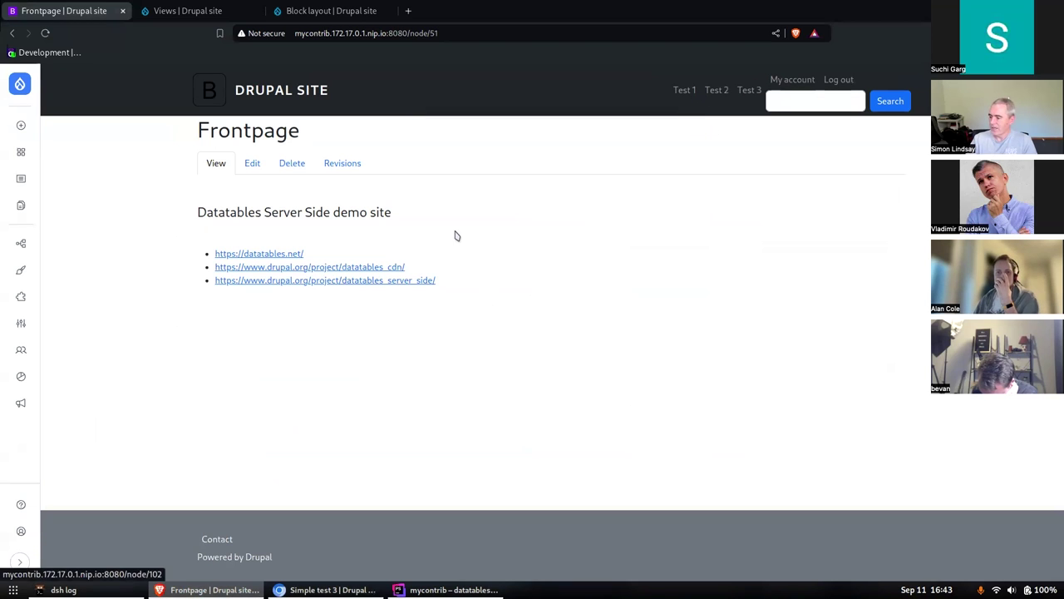
pyautogui.click(214, 13)
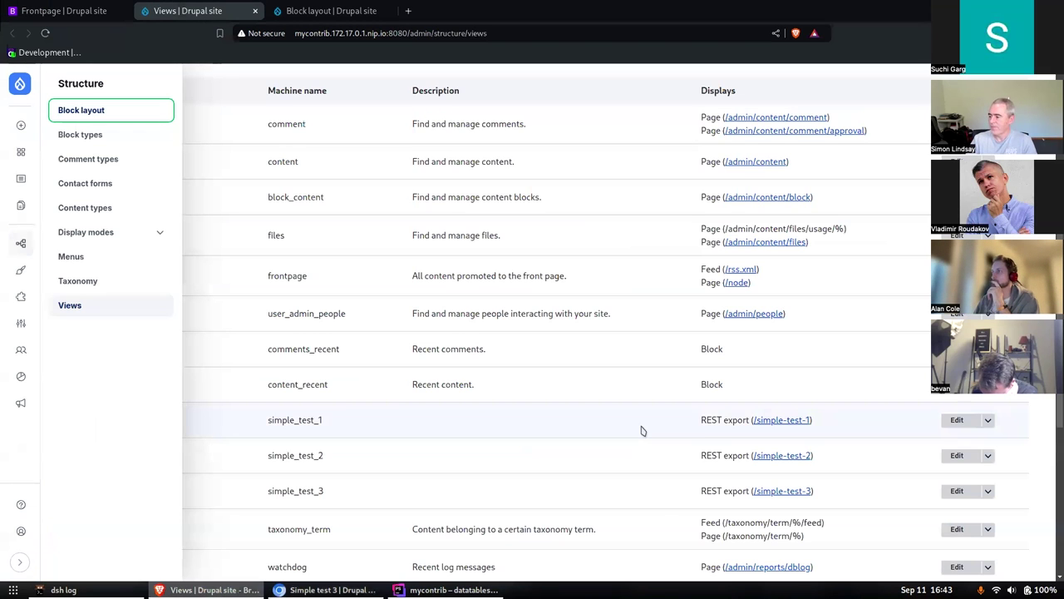
pyautogui.click(957, 421)
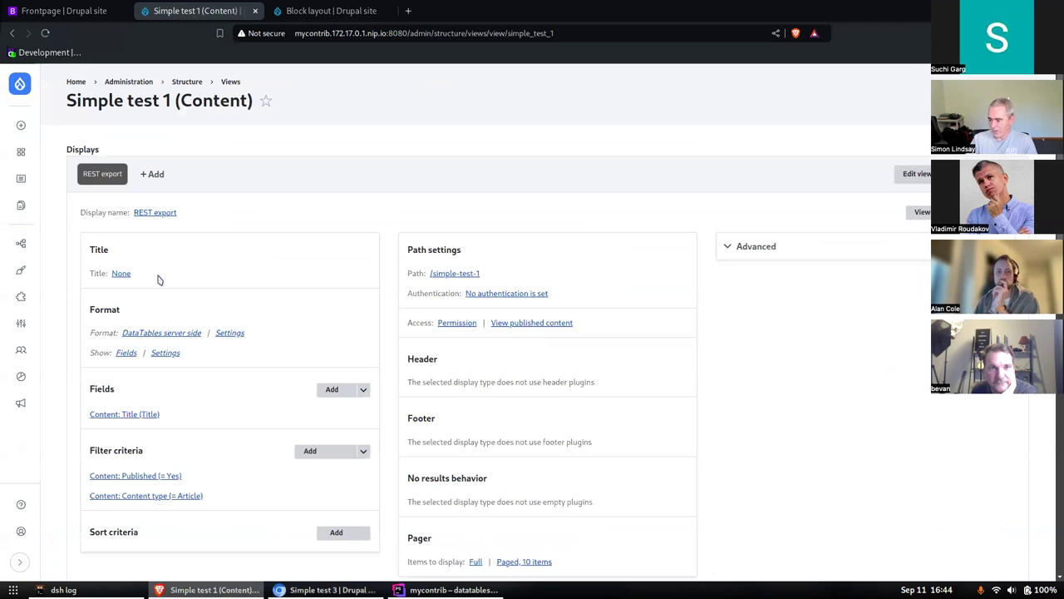
# Step: Examine the REST export display's DataTables server side format and apply its style options with json as the accepted request format
pyautogui.scroll(-1, 290, 255)
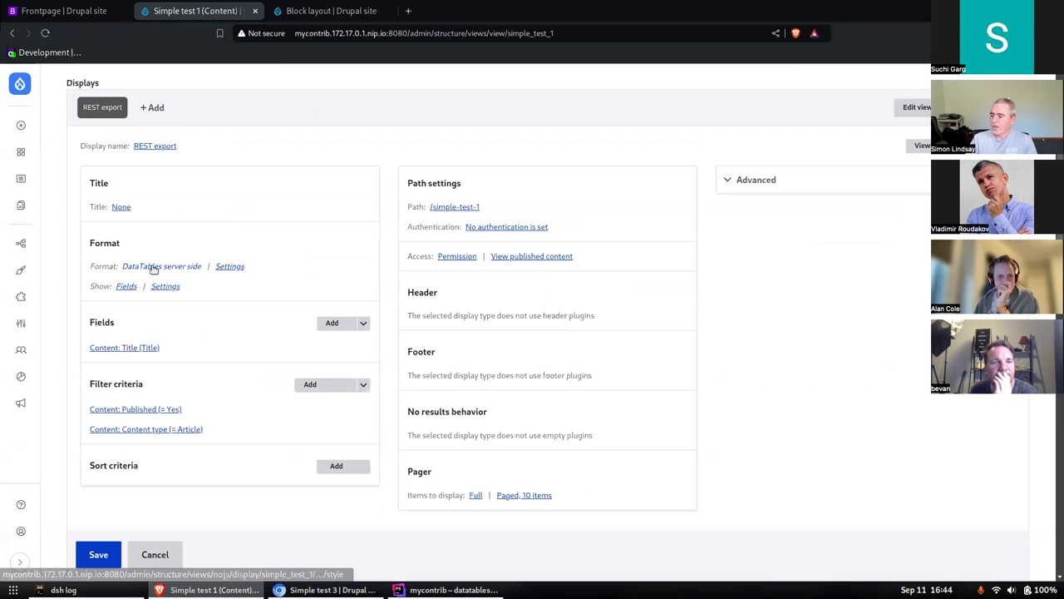
pyautogui.click(152, 268)
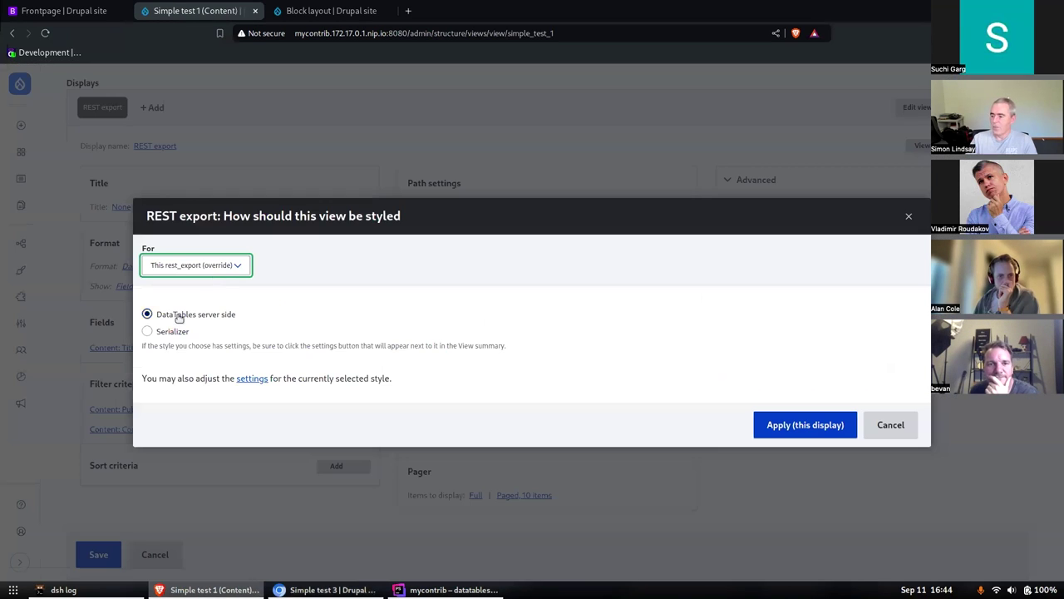
pyautogui.click(252, 383)
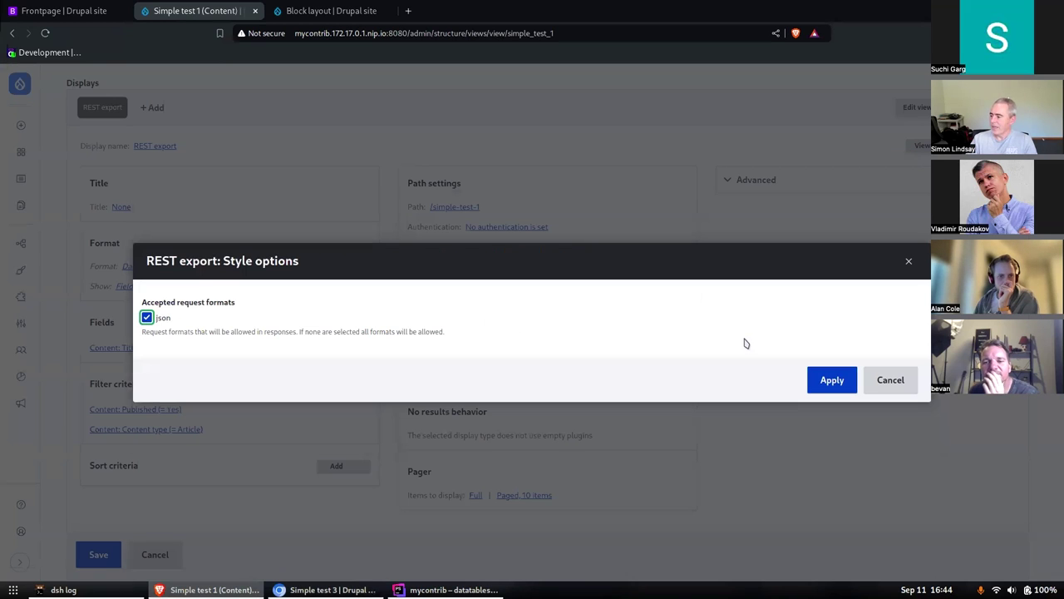
pyautogui.click(831, 380)
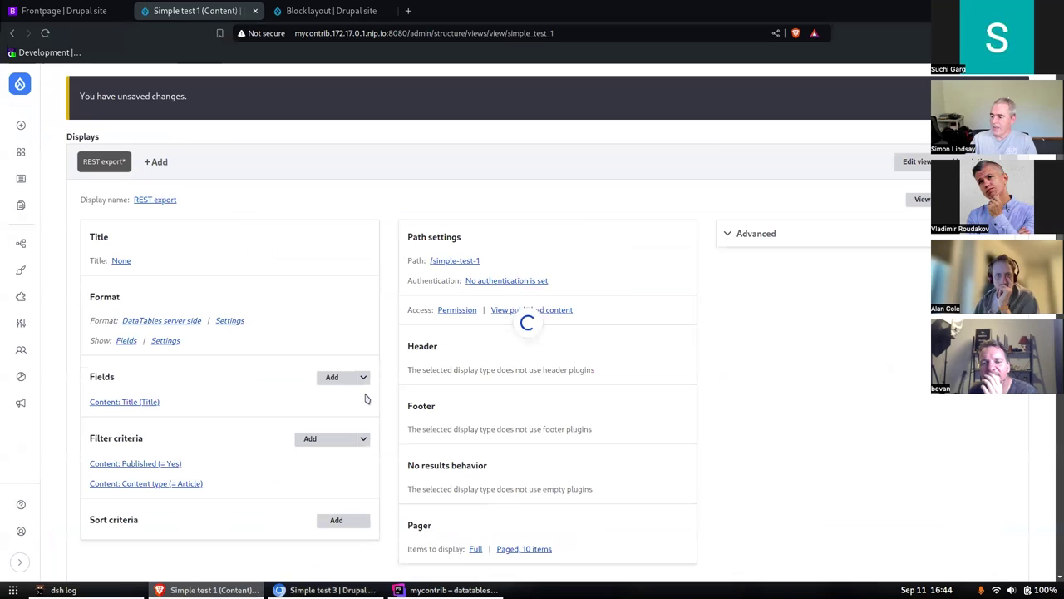
# Step: Review the Simple test 1 display settings and open the simple_test_3 view for editing from the Views list
pyautogui.scroll(-1, 169, 407)
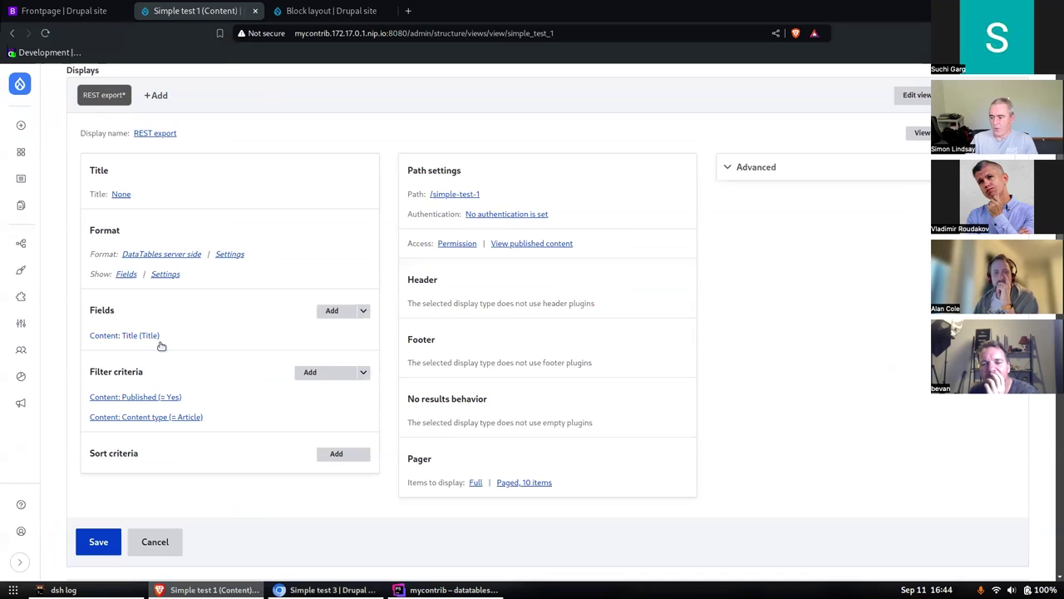
pyautogui.scroll(-1, 247, 393)
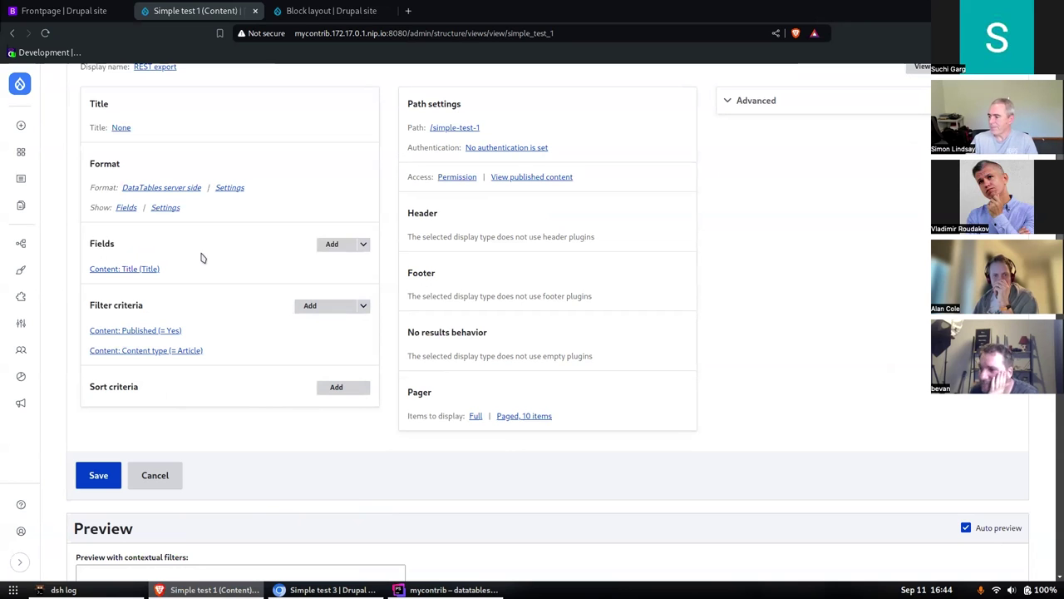
pyautogui.scroll(1, 224, 277)
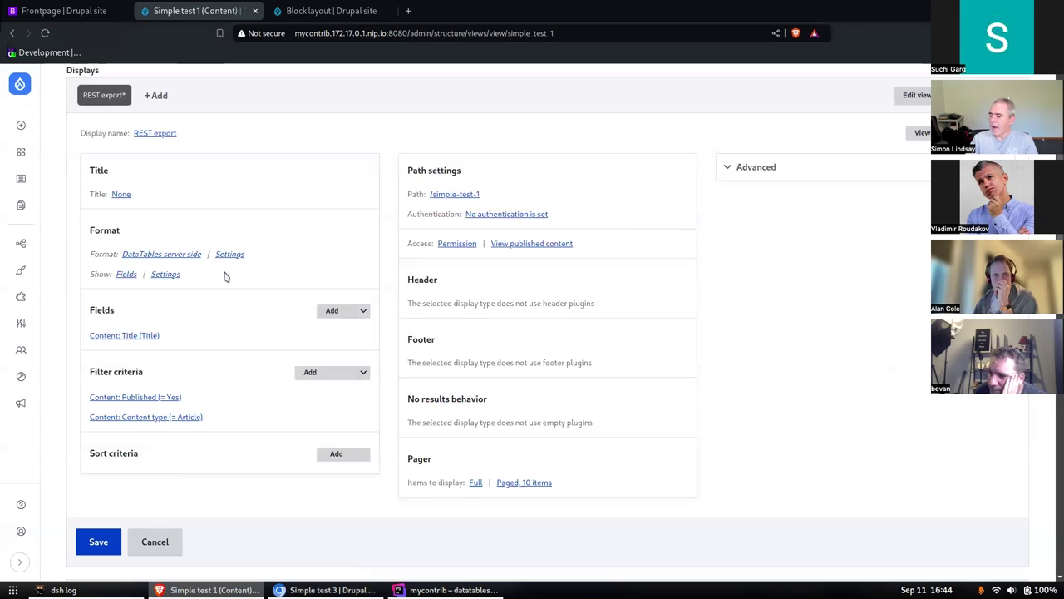
pyautogui.scroll(2, 292, 284)
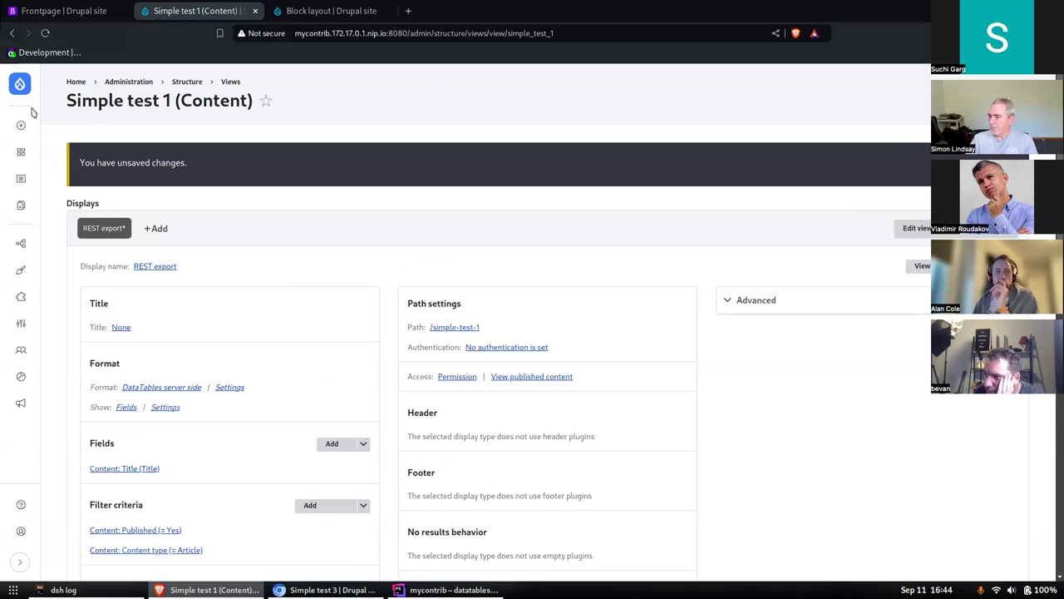
pyautogui.click(230, 80)
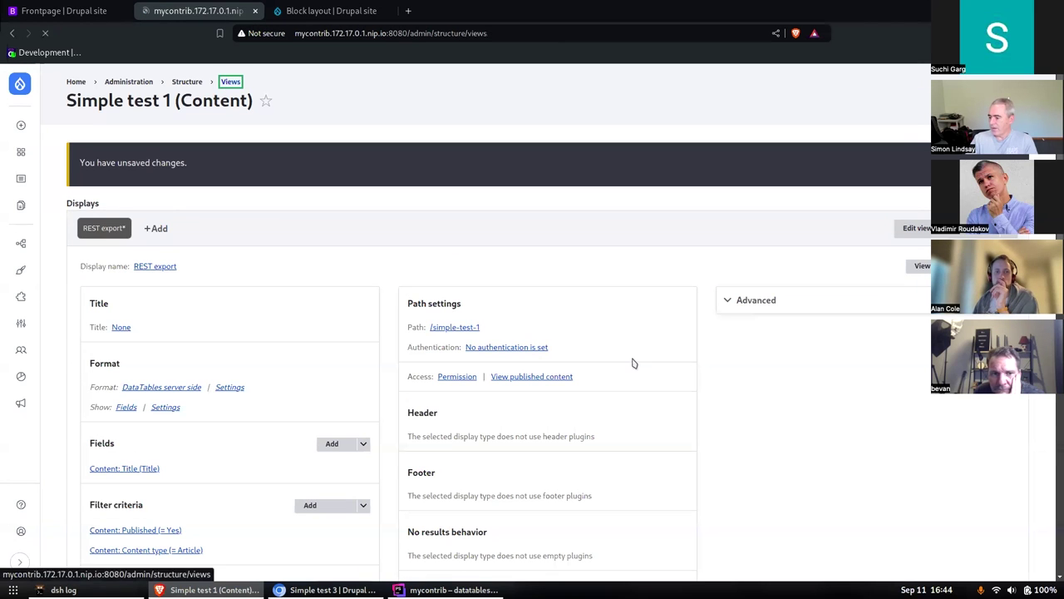
pyautogui.scroll(-5, 623, 374)
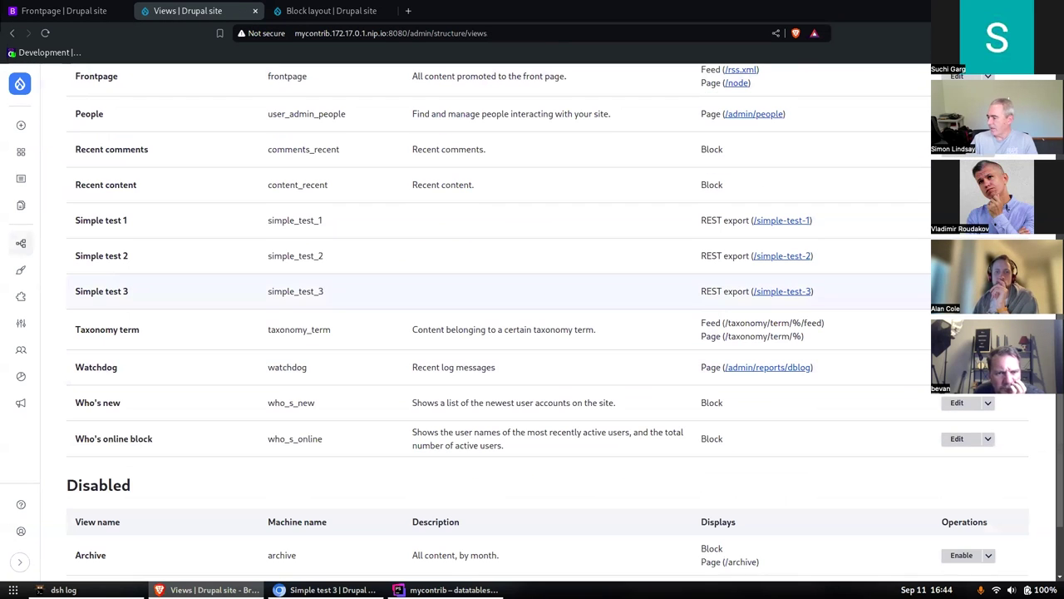
pyautogui.click(957, 288)
# Step: Add the ID field from the Content category to the Simple test 3 REST export display
pyautogui.scroll(-3, 380, 233)
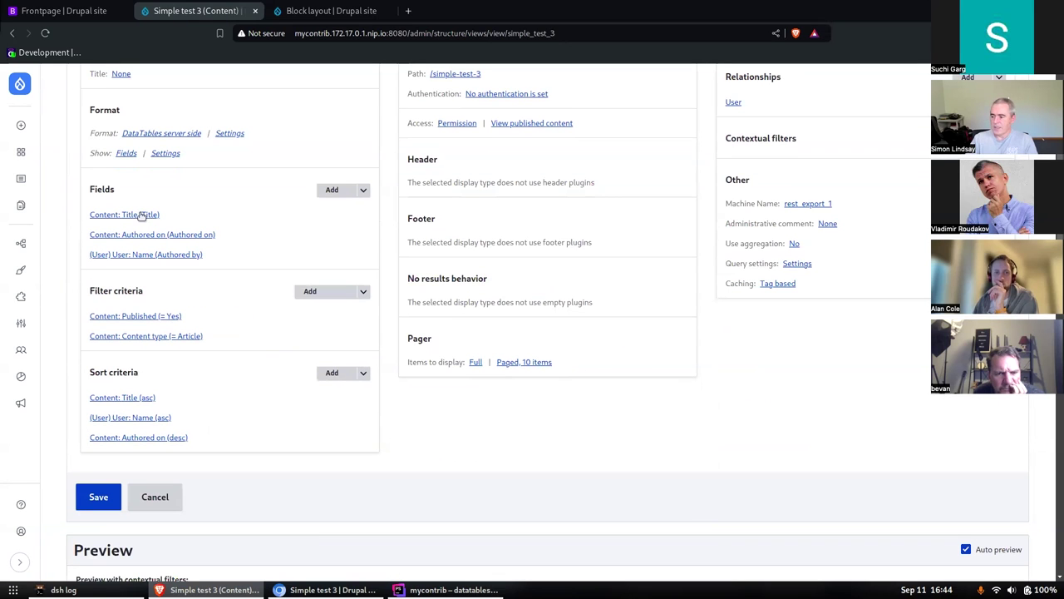
pyautogui.click(335, 193)
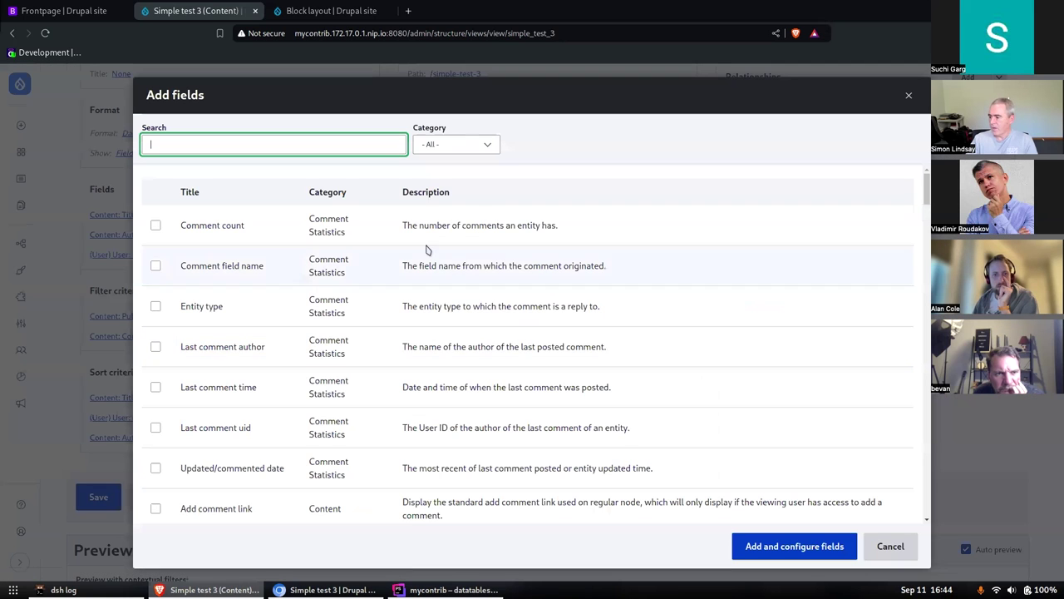
pyautogui.scroll(-3, 423, 261)
pyautogui.click(459, 144)
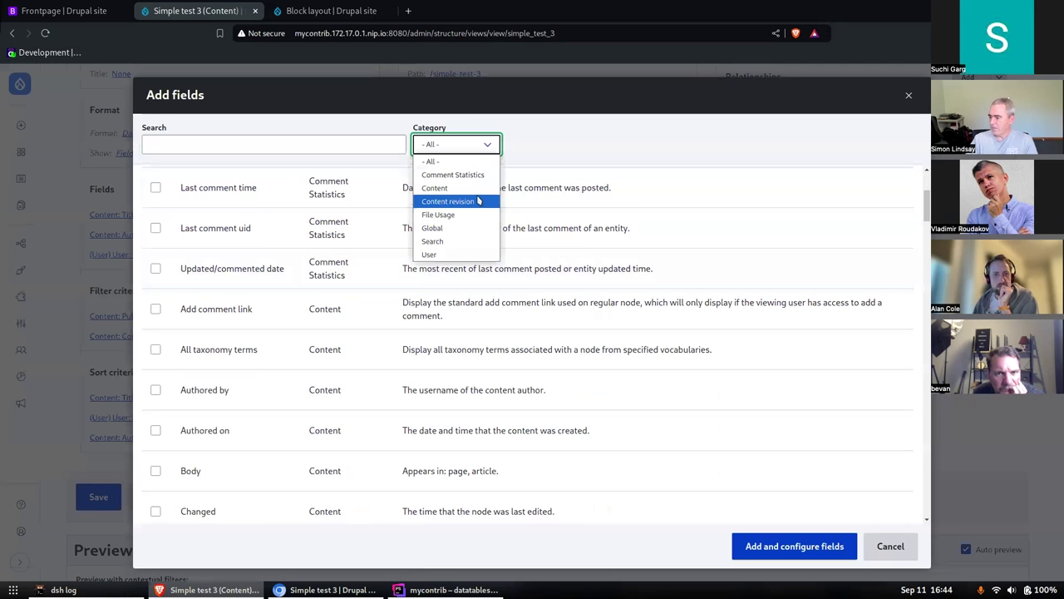
pyautogui.click(435, 188)
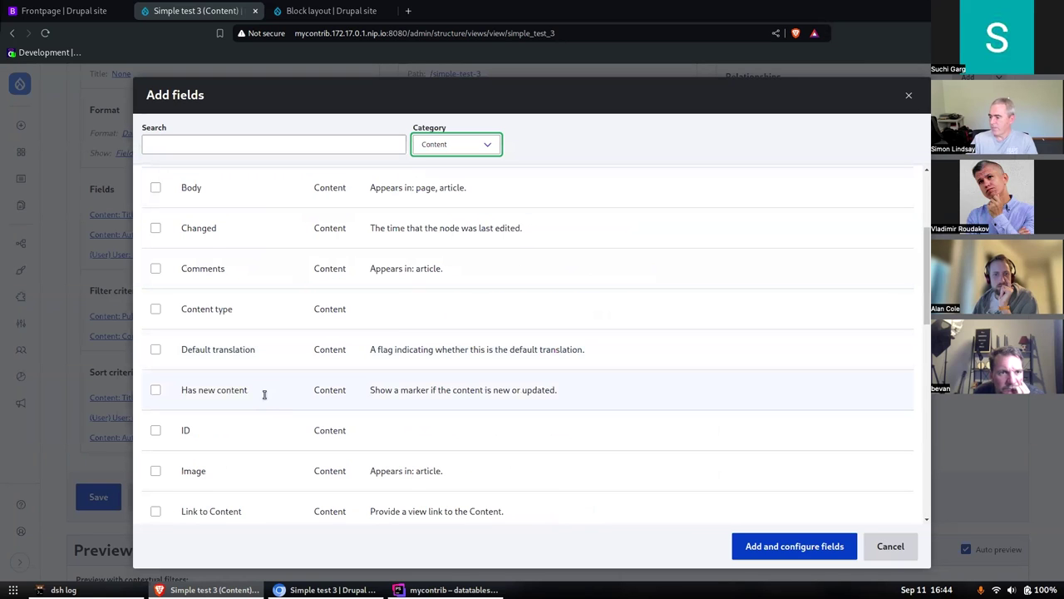
pyautogui.click(155, 430)
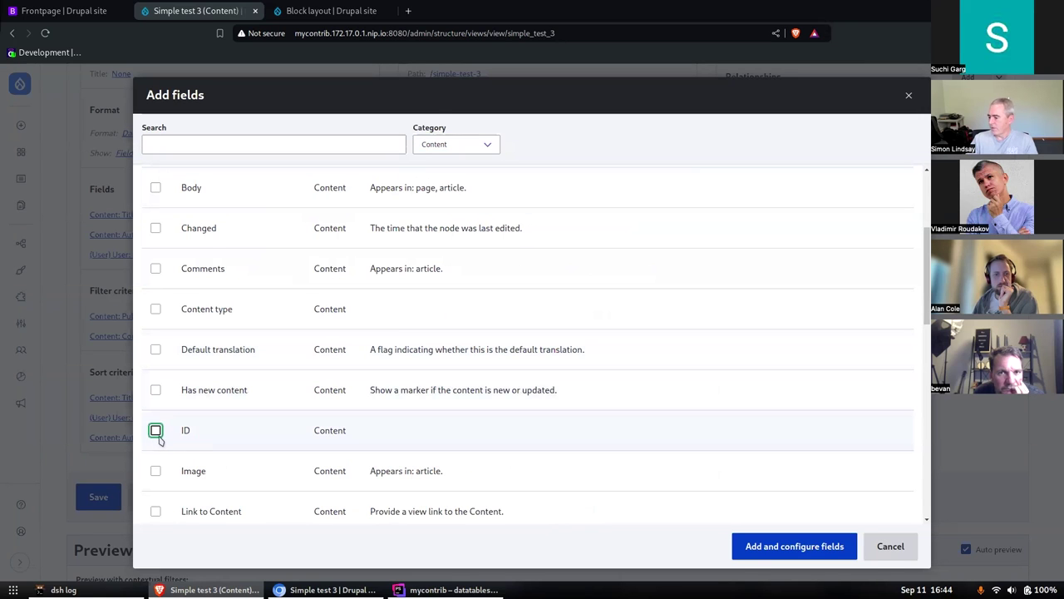
pyautogui.click(790, 540)
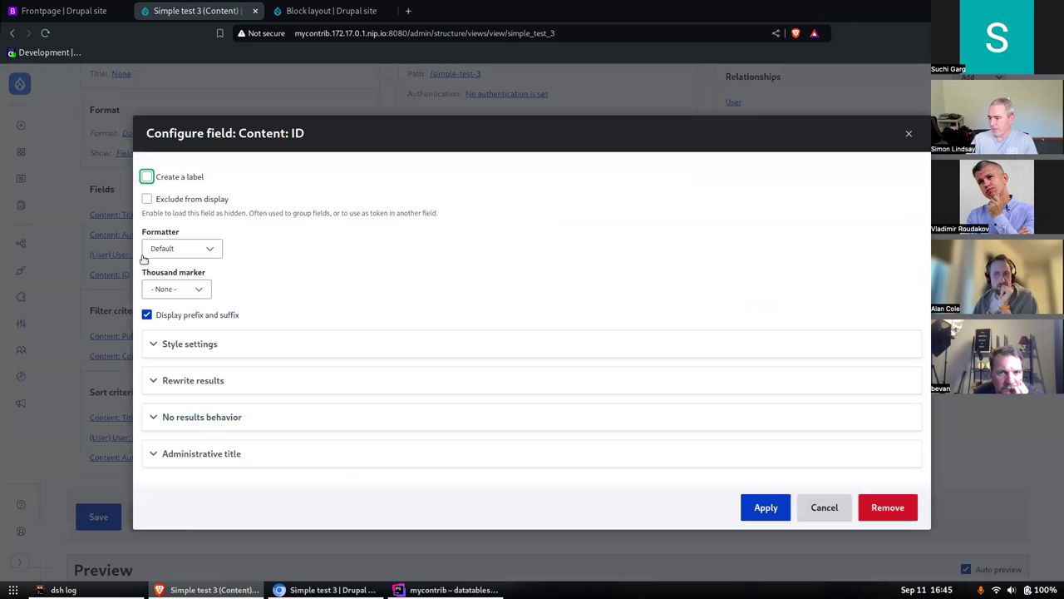
# Step: Create the label "ID" for the Content: ID field, apply it and save the view
pyautogui.click(166, 178)
pyautogui.click(199, 205)
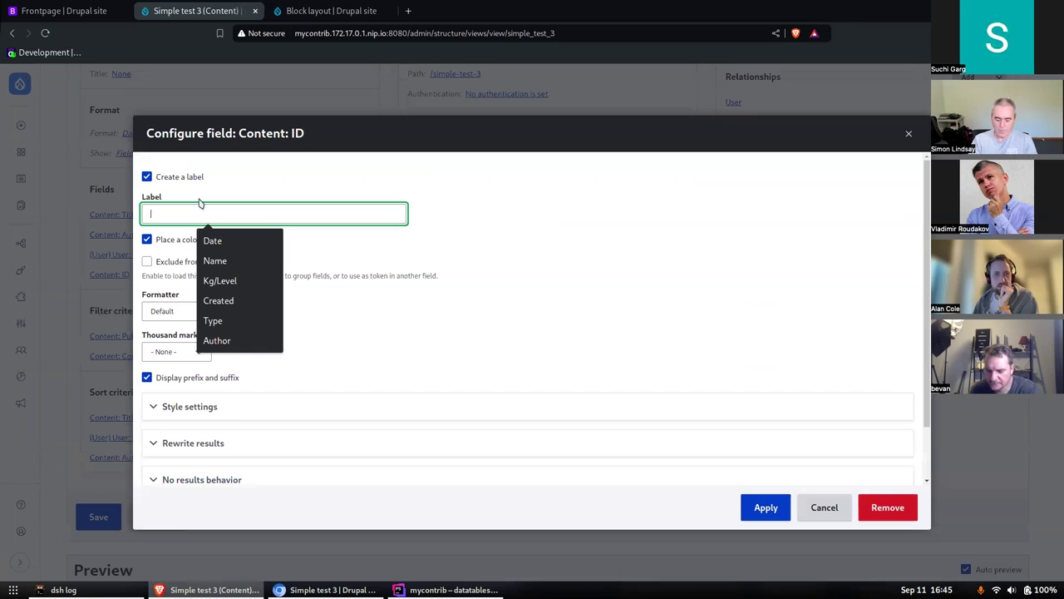
pyautogui.write('ID')
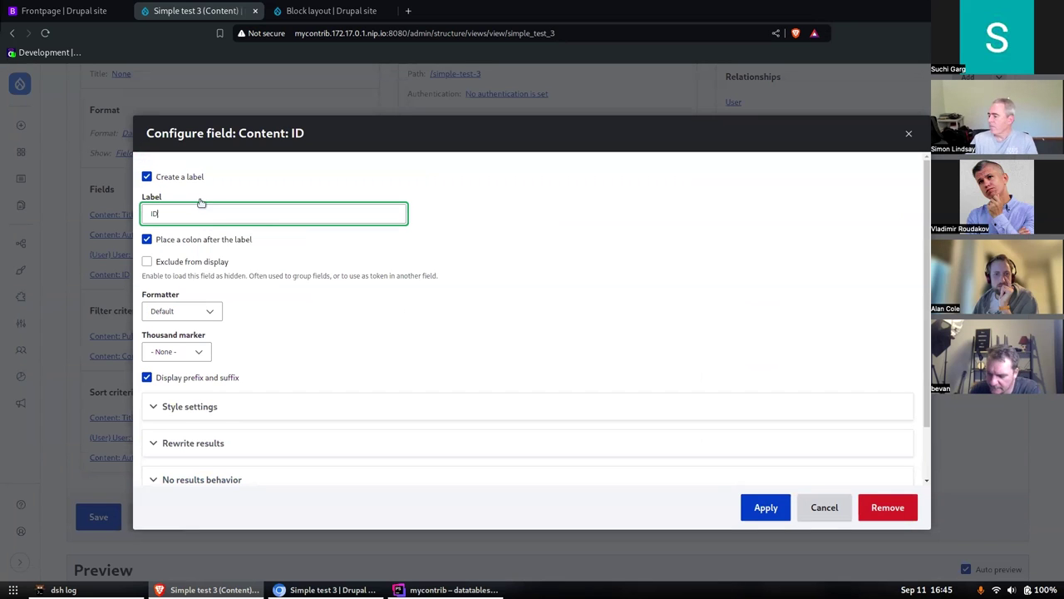
pyautogui.click(760, 506)
pyautogui.click(100, 571)
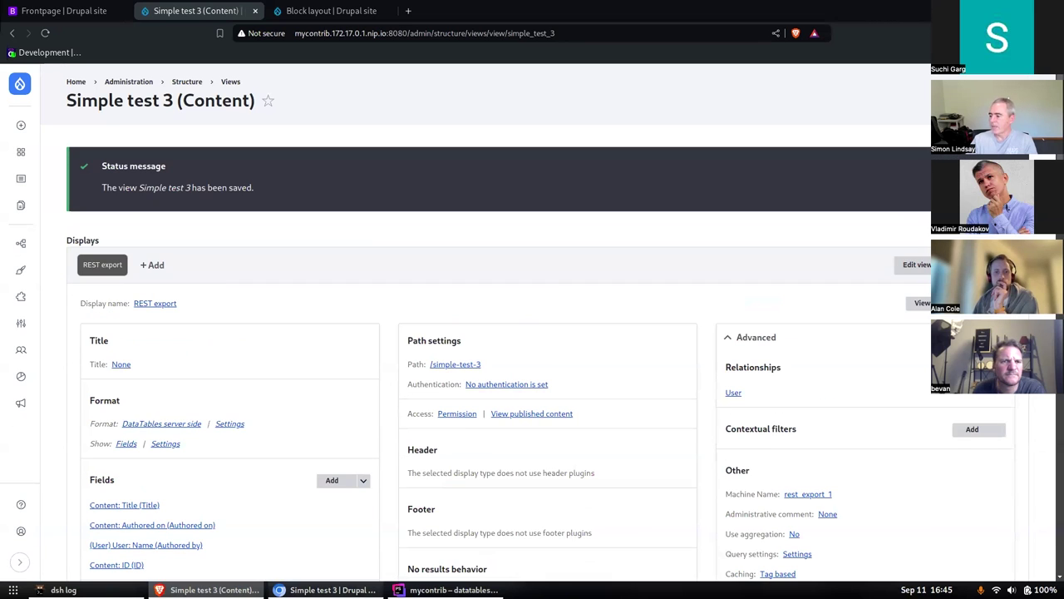
# Step: Switch to the incognito browser window and sort the Simple test 3 table by its new ID column
pyautogui.click(328, 590)
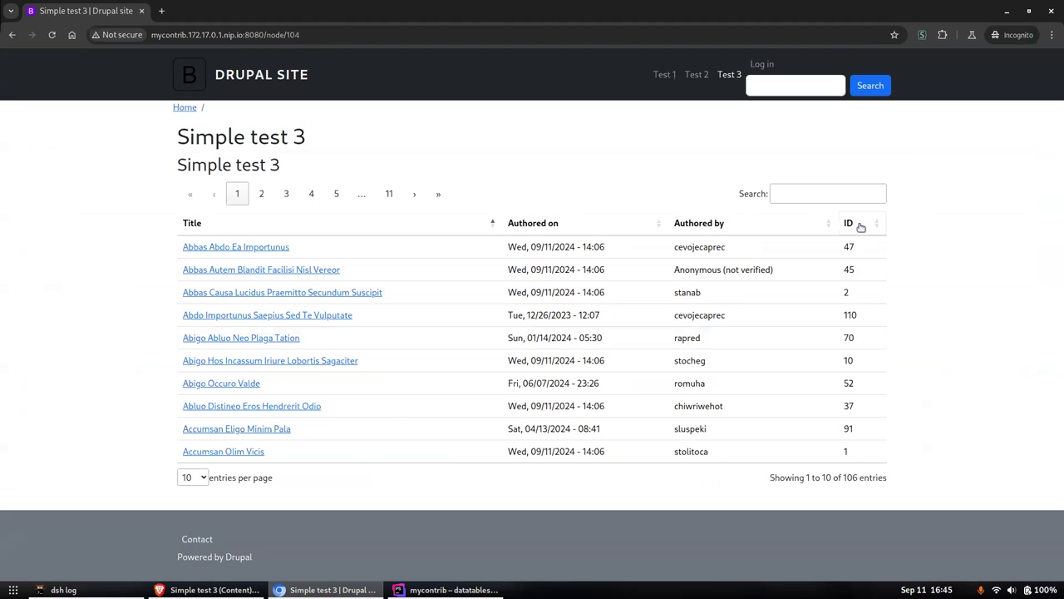
pyautogui.click(860, 224)
pyautogui.click(862, 226)
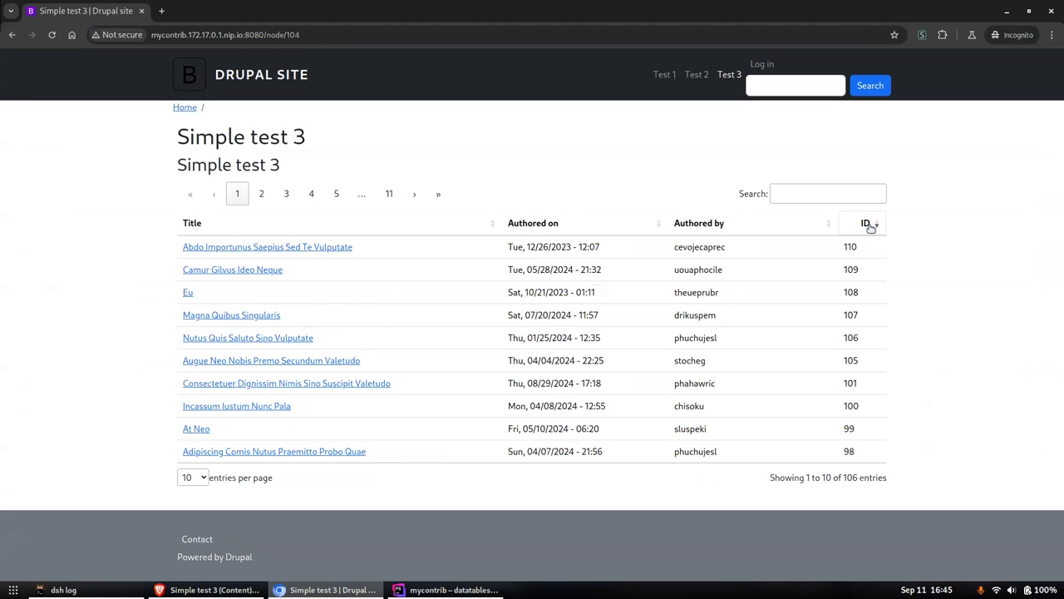
pyautogui.click(868, 225)
# Step: Search the table for 47, clear the search and sort by ID in descending order
pyautogui.click(830, 193)
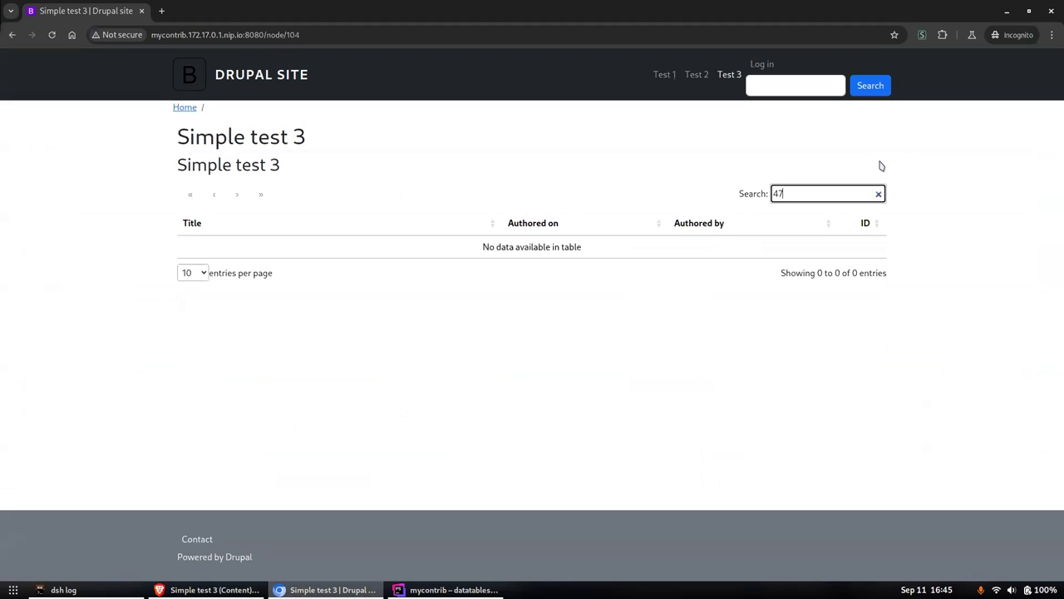
pyautogui.click(857, 226)
pyautogui.click(857, 226)
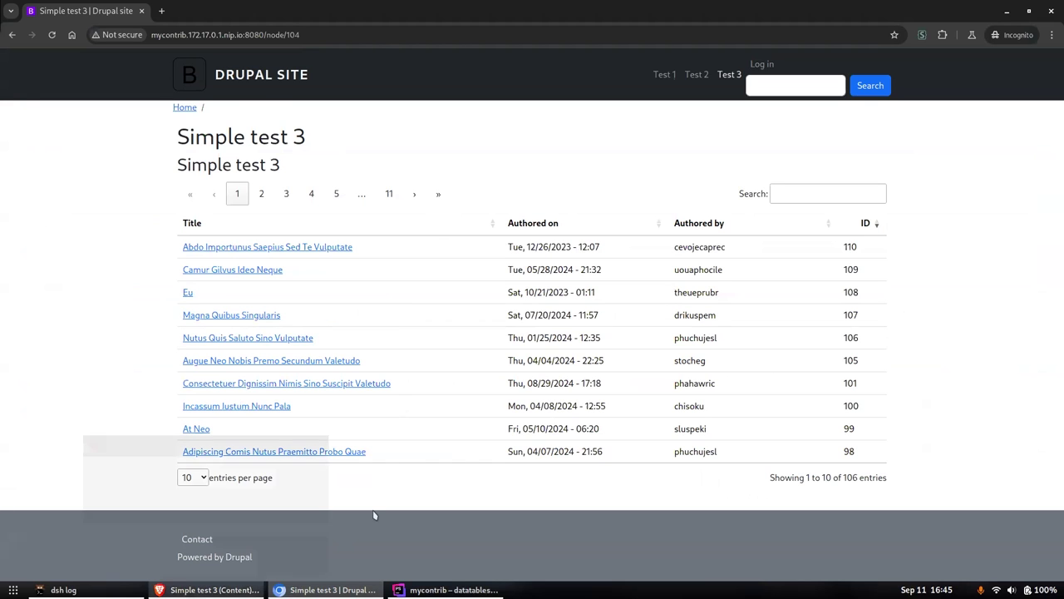
# Step: Switch to the Brave browser, add an ascending Content: ID sort criterion to the Simple test 3 view and save it
pyautogui.click(266, 482)
pyautogui.scroll(-4, 280, 430)
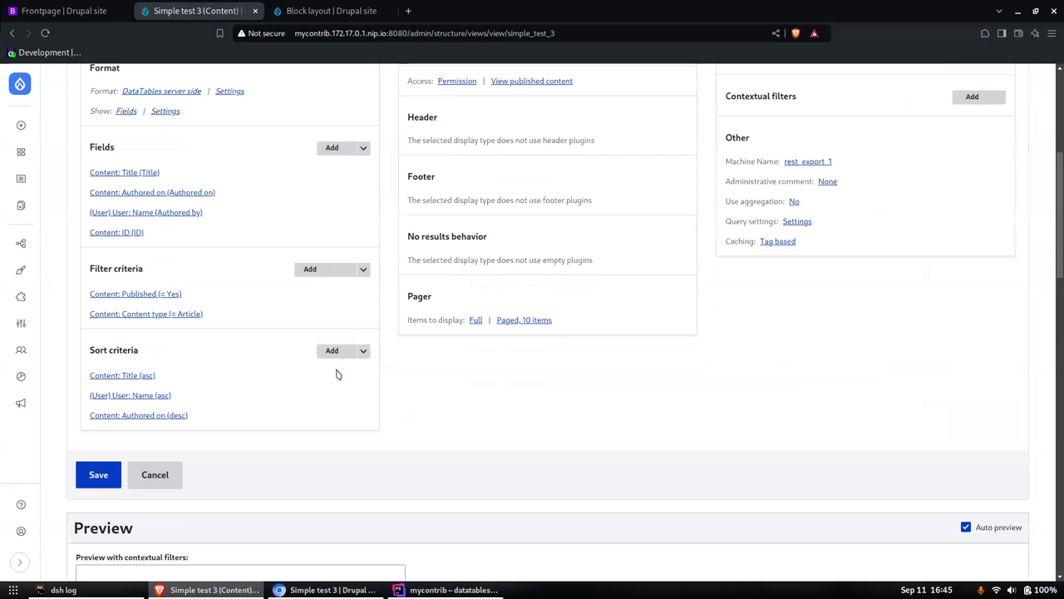
pyautogui.click(340, 356)
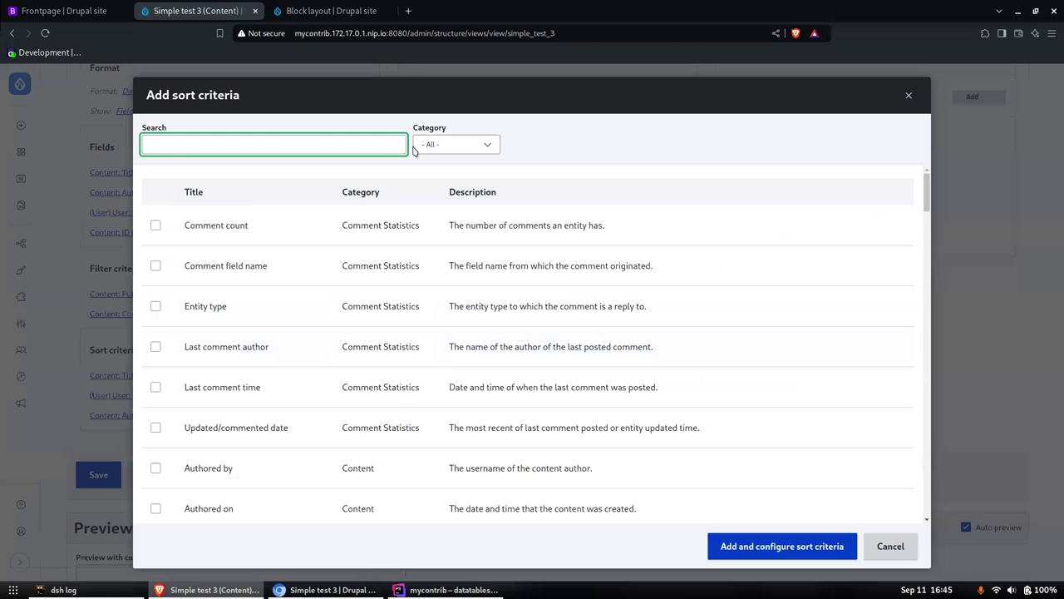
pyautogui.click(463, 147)
pyautogui.click(454, 186)
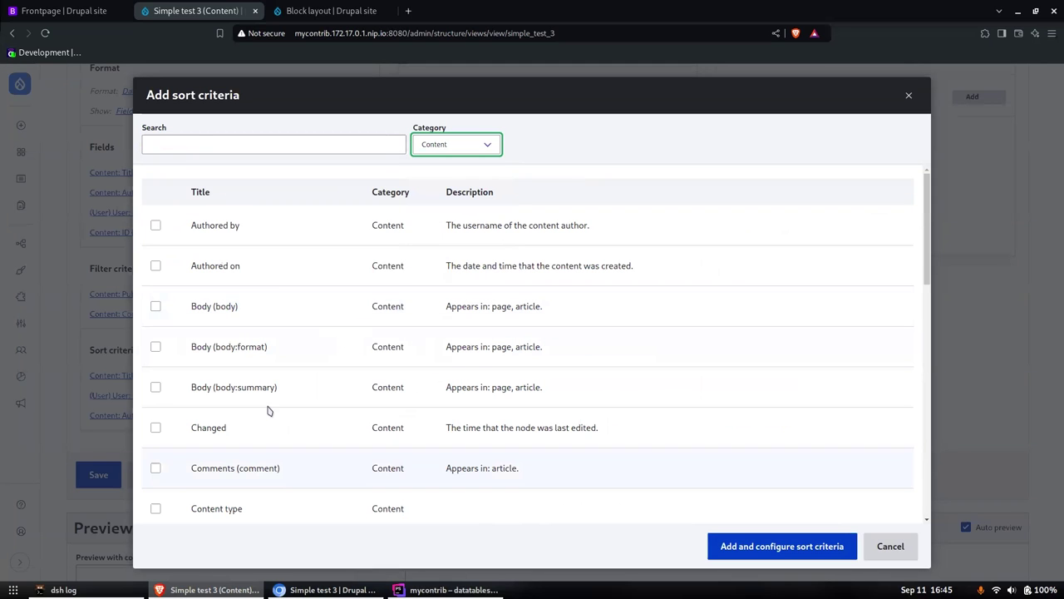
pyautogui.click(191, 143)
pyautogui.write('id')
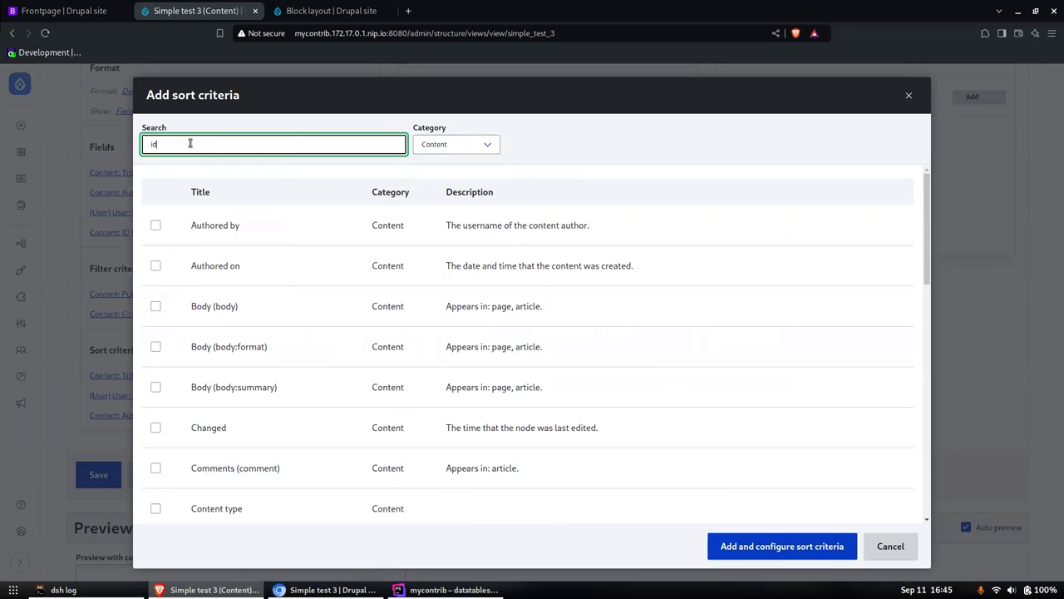
pyautogui.click(155, 226)
pyautogui.click(781, 461)
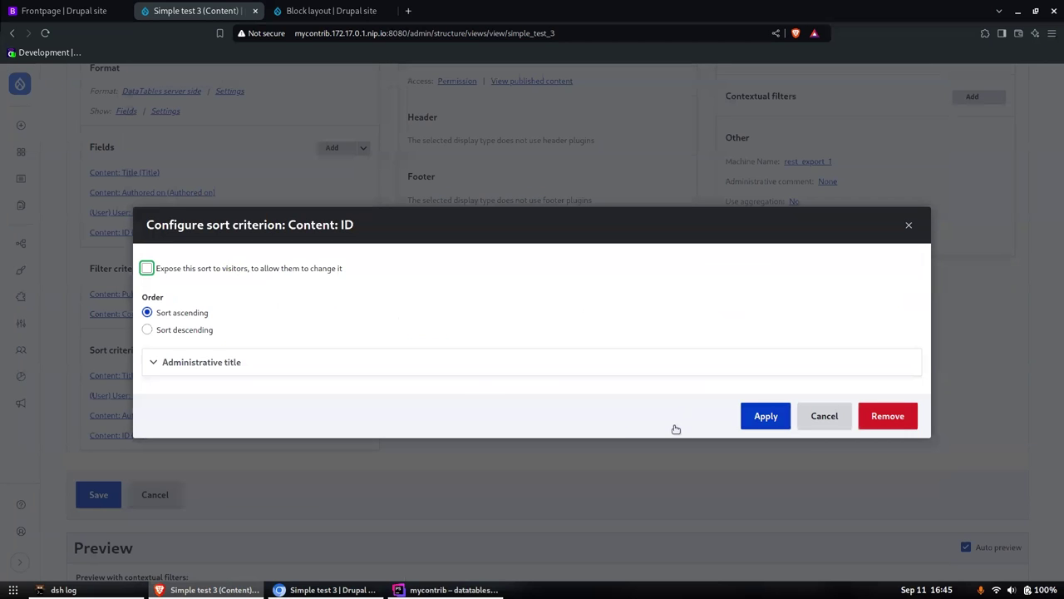
pyautogui.click(765, 415)
pyautogui.click(103, 550)
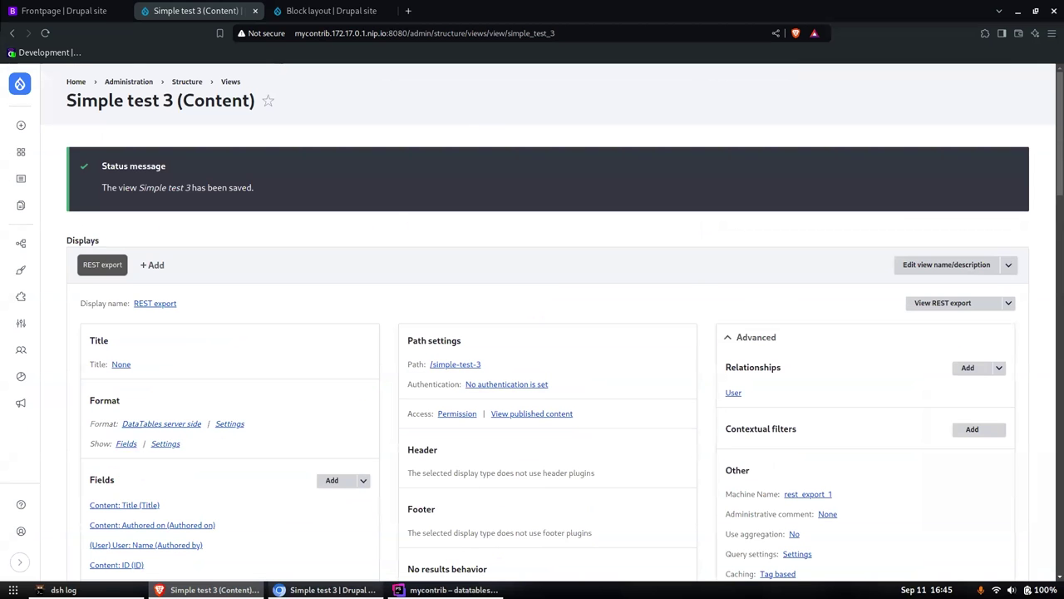
# Step: Return to the incognito window's Simple test 3 page, search its table for 47 and clear the search
pyautogui.click(326, 589)
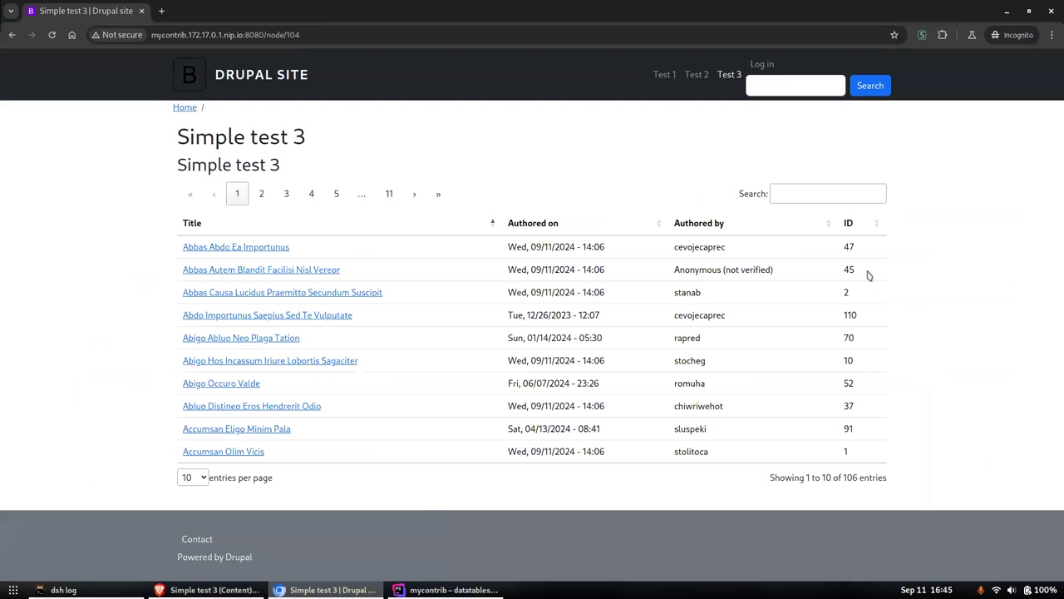
pyautogui.click(838, 197)
pyautogui.write('47')
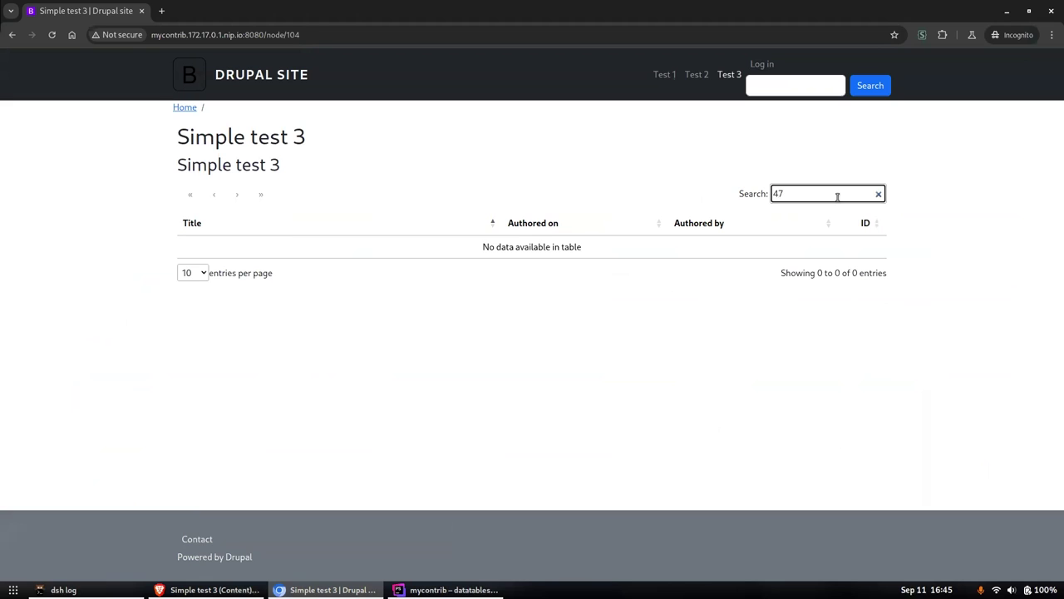
pyautogui.press('BackSpace')
pyautogui.press('BackSpace')
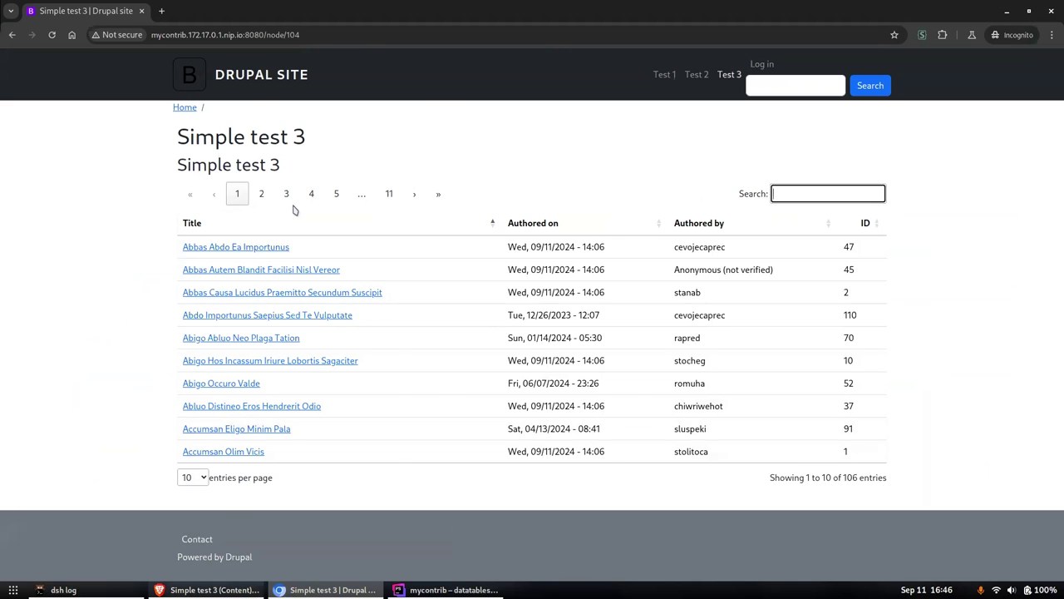
# Step: Switch to the Brave browser and open the Simple test 3 block's configuration from the block layout
pyautogui.hotkey('alt', 'Tab')
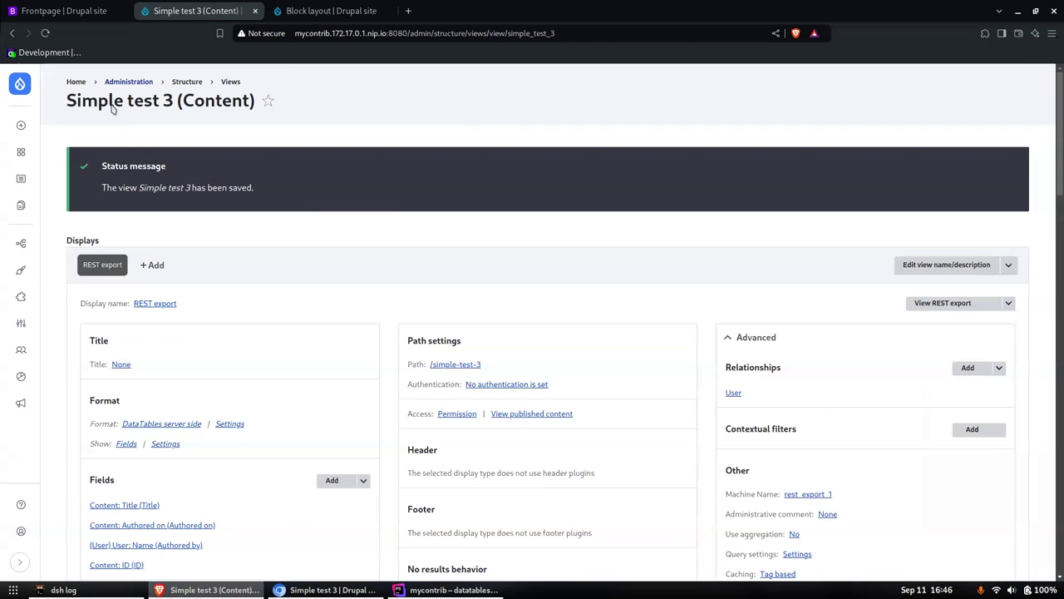
pyautogui.click(293, 11)
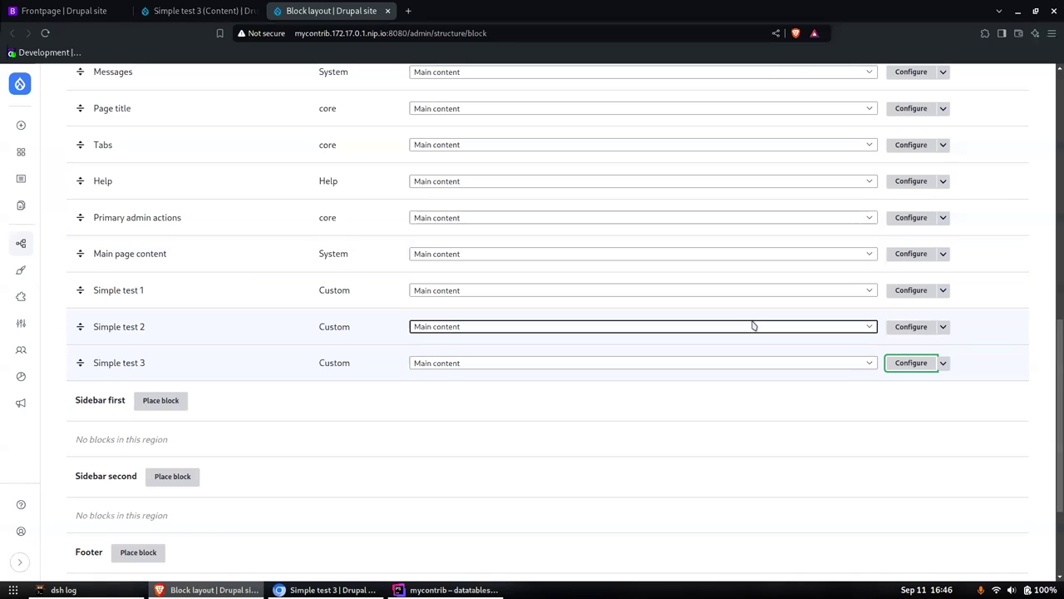
pyautogui.click(913, 364)
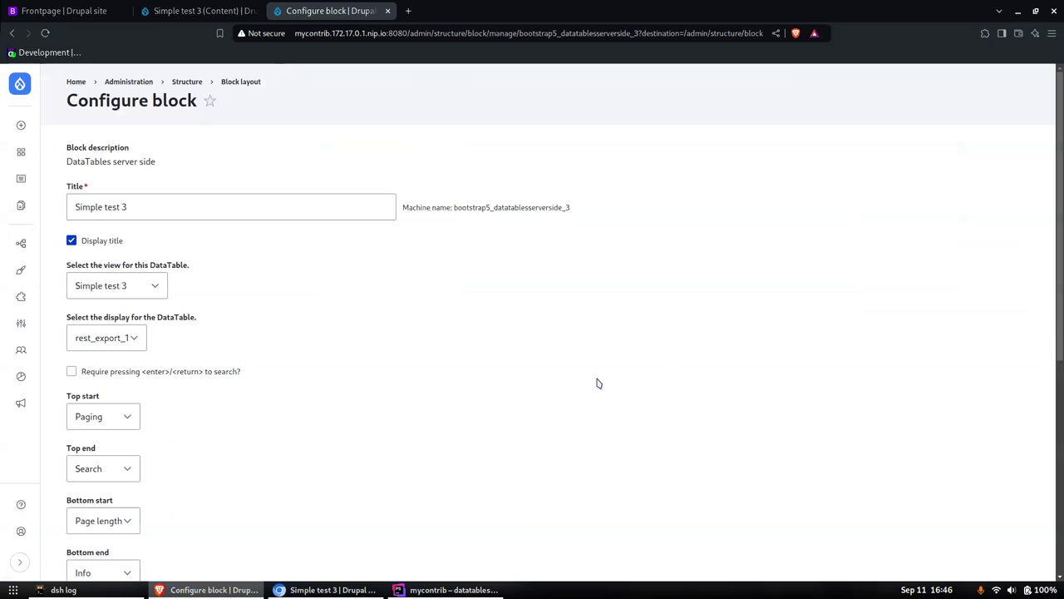
pyautogui.scroll(-4, 597, 368)
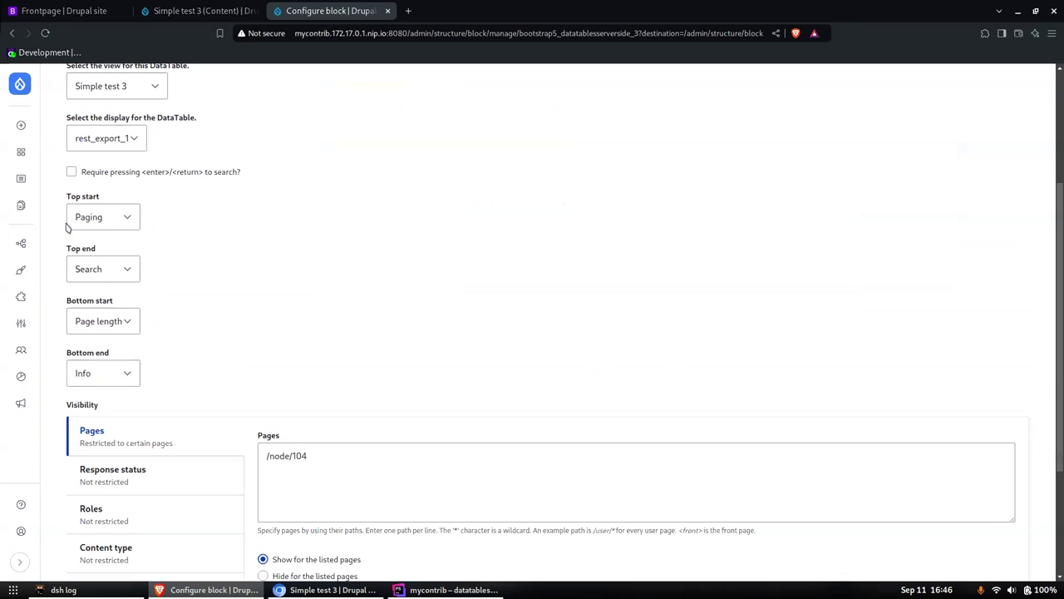
# Step: Set the block's Top start element to Search and its Top end element to Paging
pyautogui.click(108, 218)
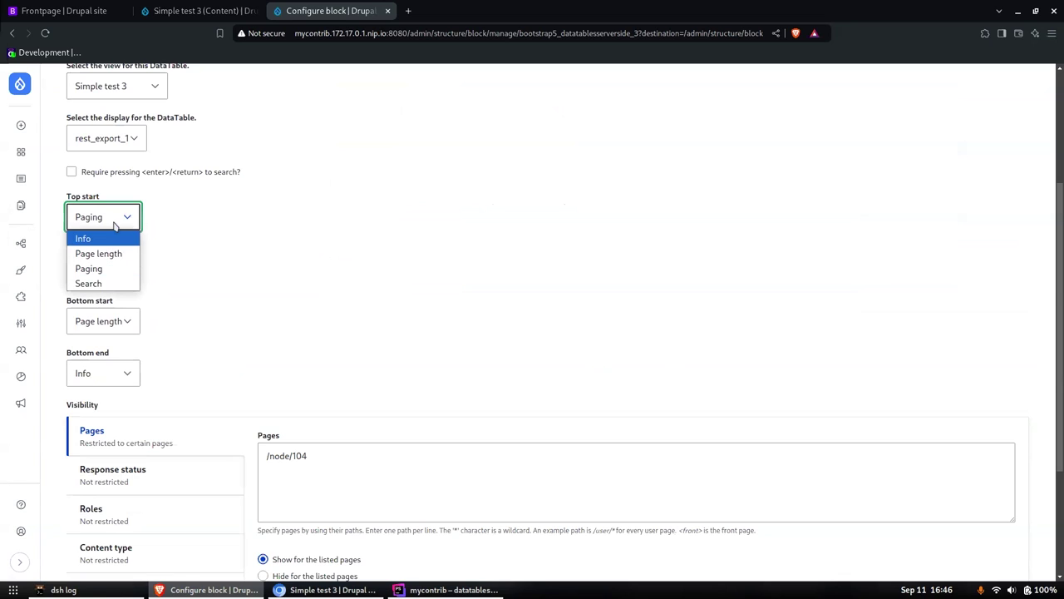
pyautogui.click(110, 284)
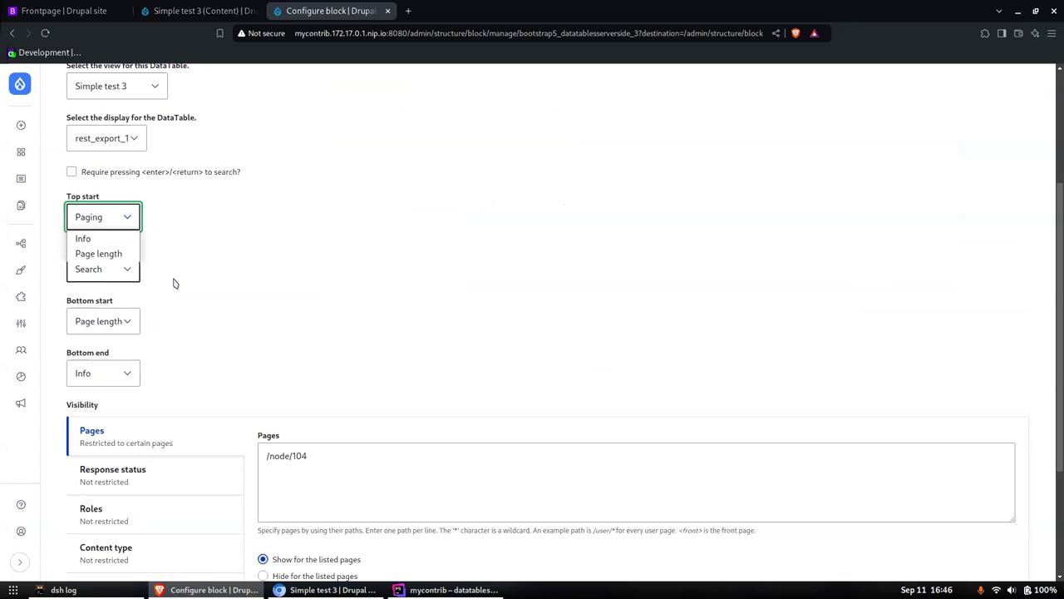
pyautogui.click(114, 270)
pyautogui.click(106, 319)
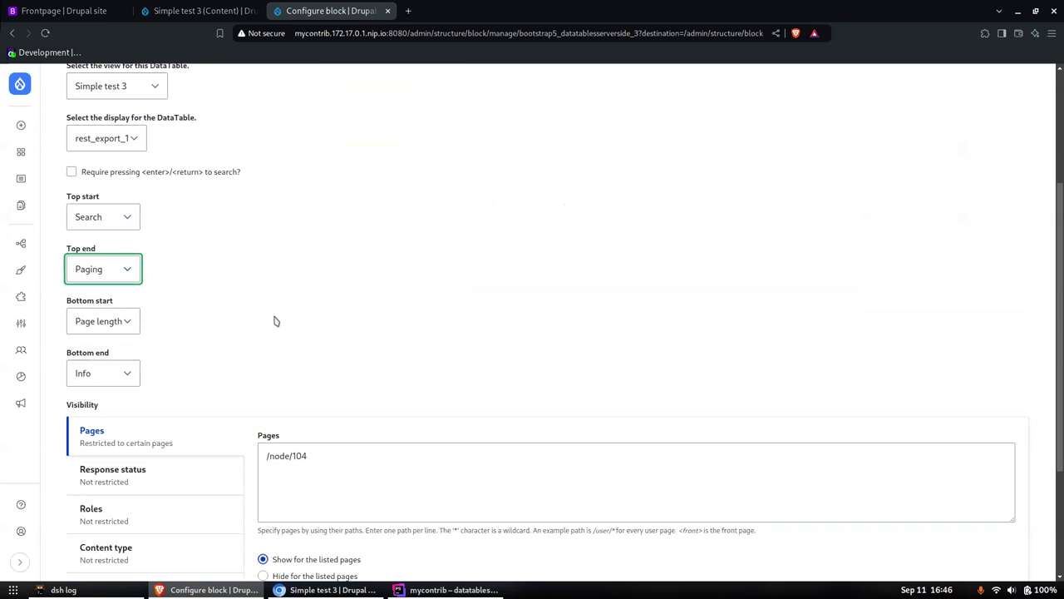
# Step: Enable 'Require pressing <enter>/<return> to search?' for the Simple test 3 block and save the block
pyautogui.click(204, 325)
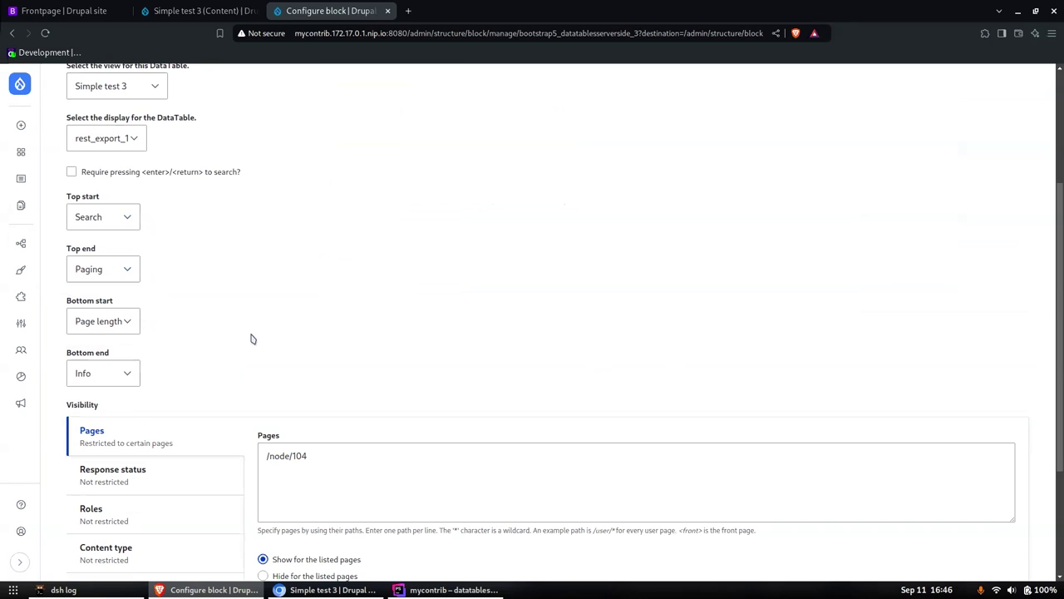
pyautogui.click(100, 177)
pyautogui.scroll(-3, 200, 265)
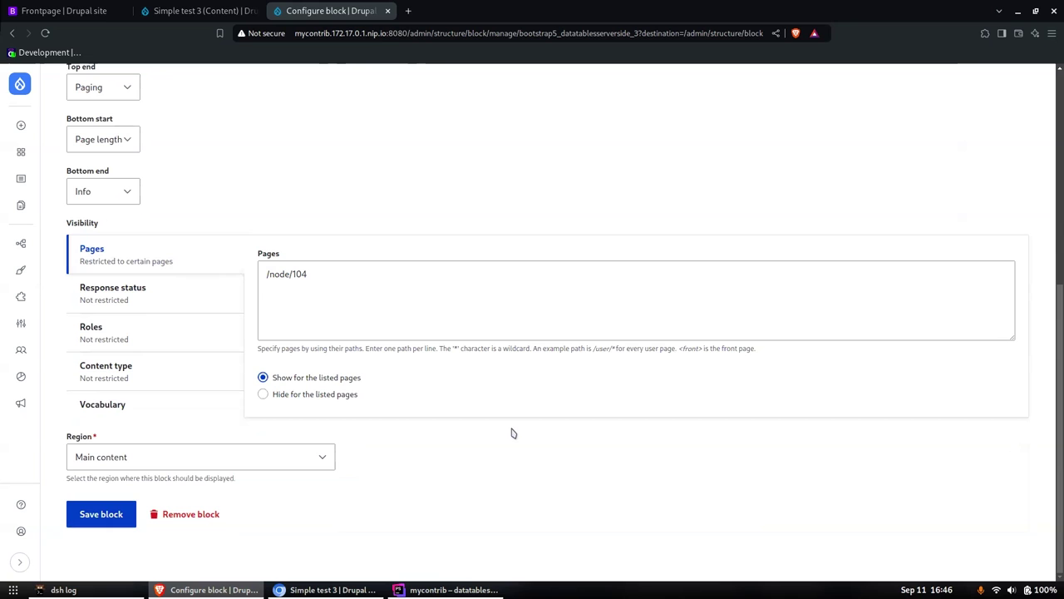
pyautogui.scroll(5, 275, 302)
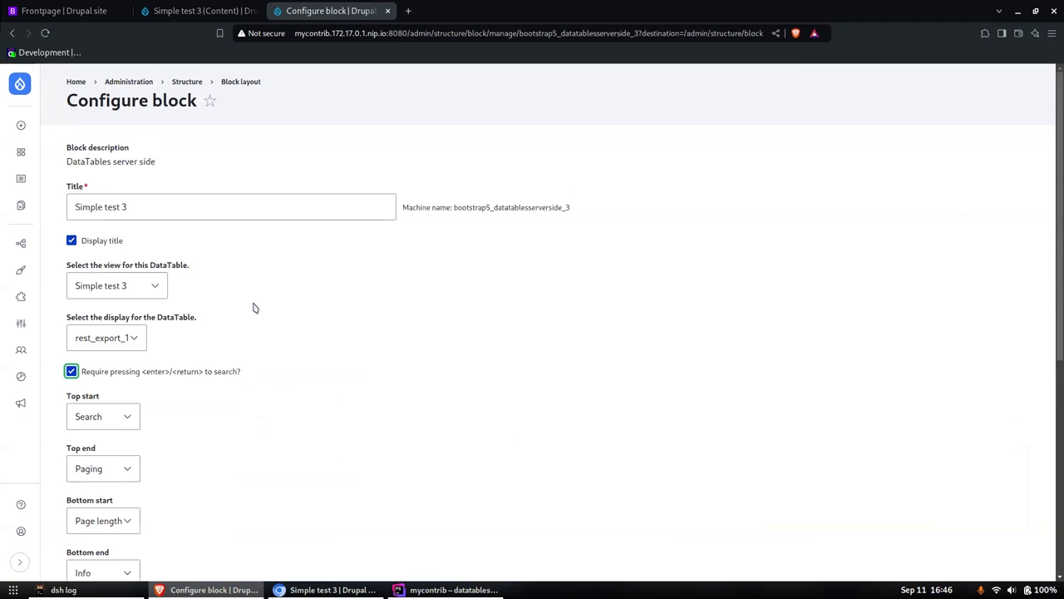
pyautogui.scroll(-1, 255, 308)
pyautogui.scroll(-4, 254, 308)
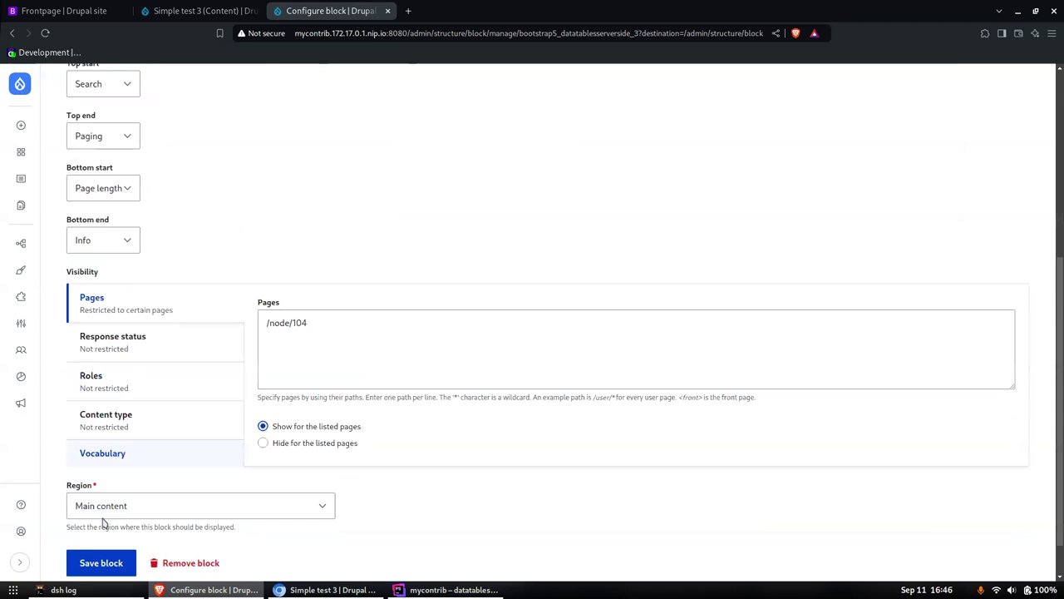
pyautogui.click(100, 562)
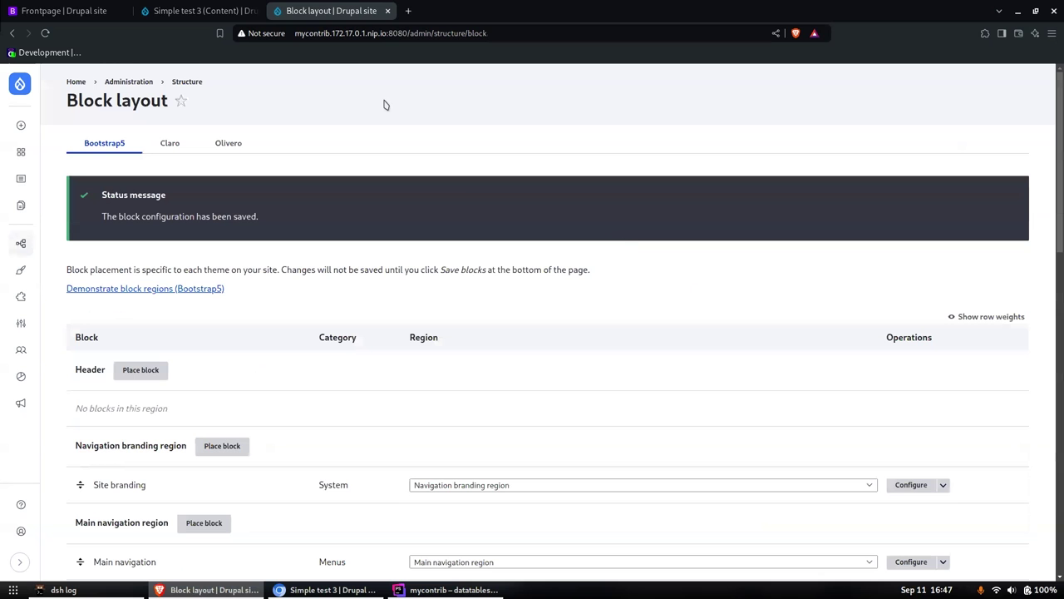
# Step: Return to the incognito window's Simple test 3 page, go to table page 2, search for abba and clear the search
pyautogui.hotkey('alt', 'Tab')
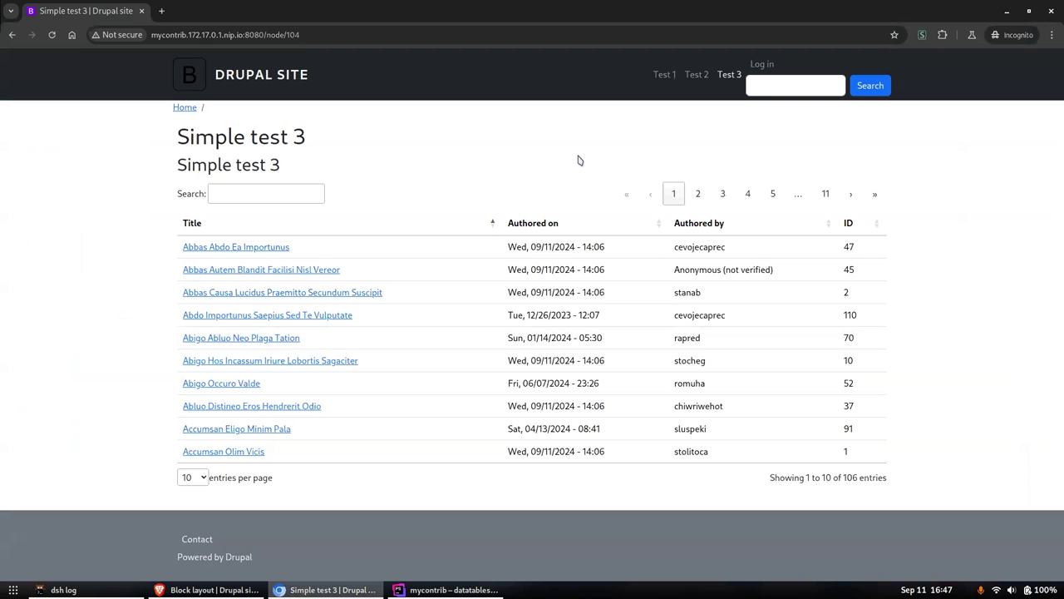
pyautogui.click(210, 193)
pyautogui.click(697, 193)
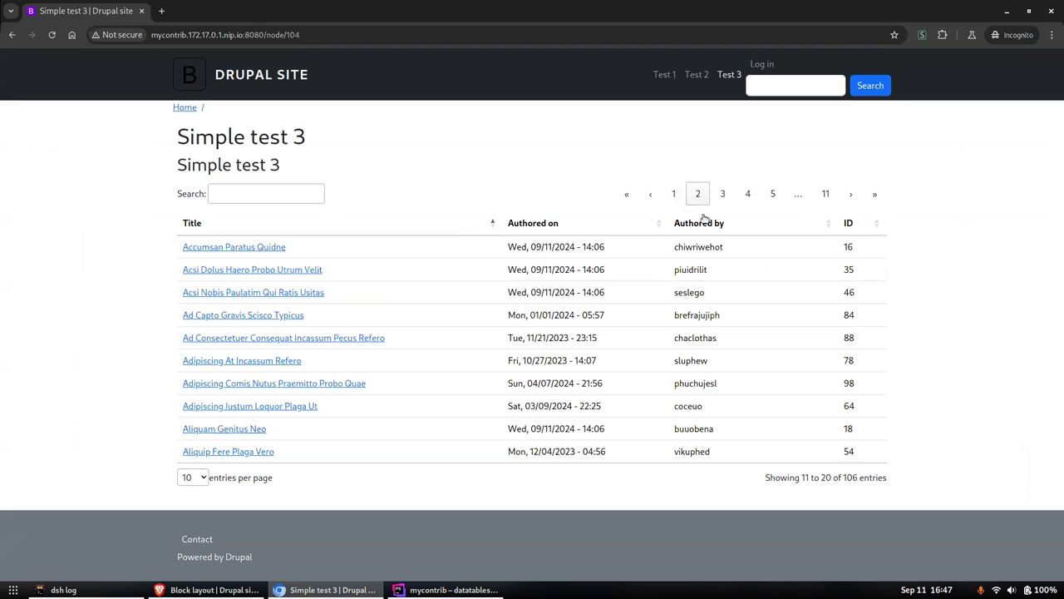
pyautogui.click(241, 187)
pyautogui.write('aa')
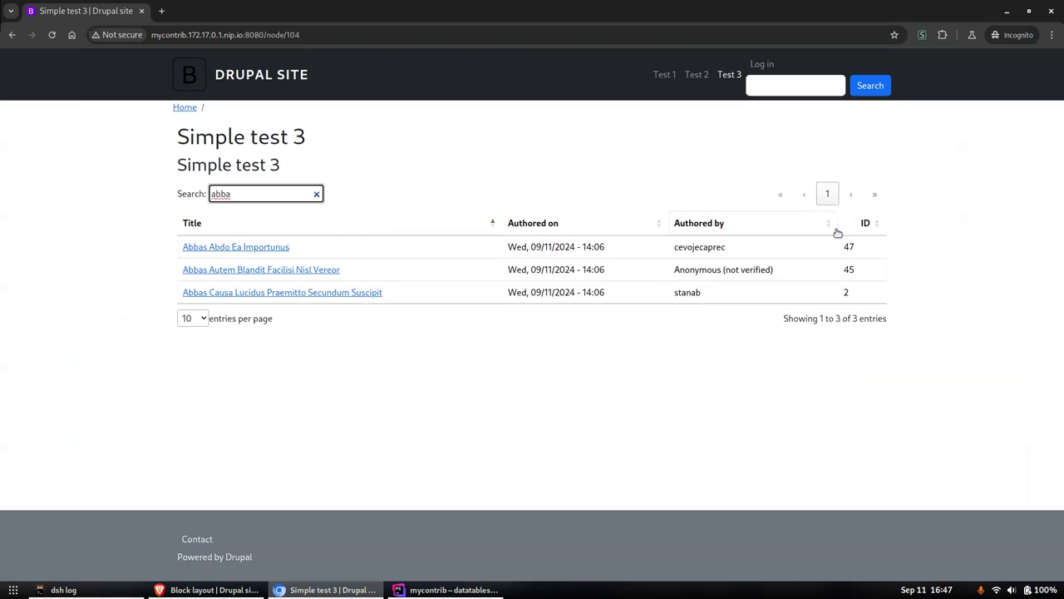
pyautogui.click(316, 193)
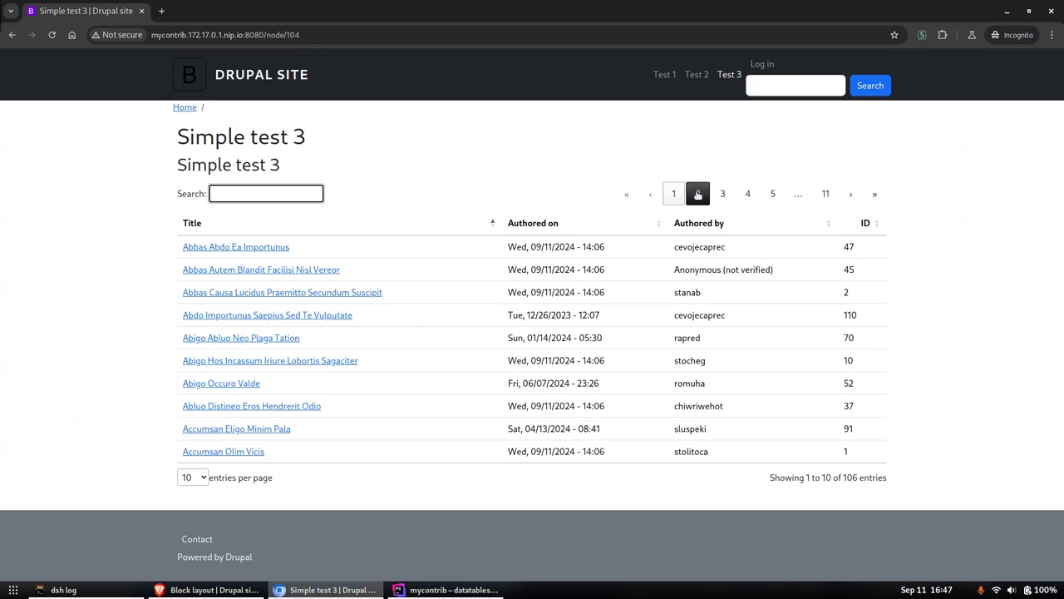
# Step: Page through the Simple test 3 table from page 2 to 6, go to page 11 and return to the first page
pyautogui.click(697, 193)
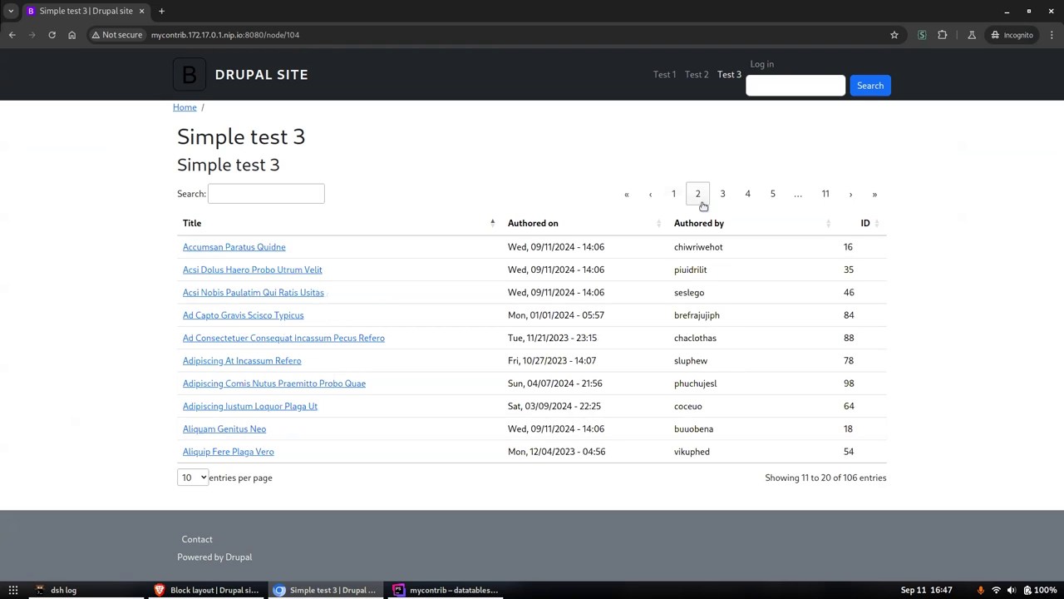
pyautogui.click(723, 193)
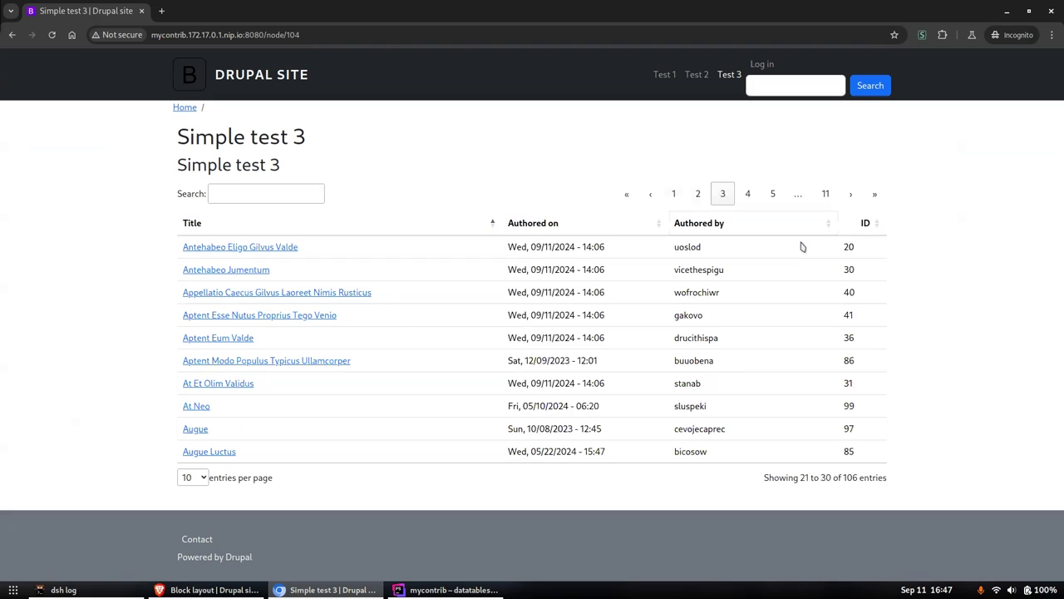
pyautogui.click(750, 198)
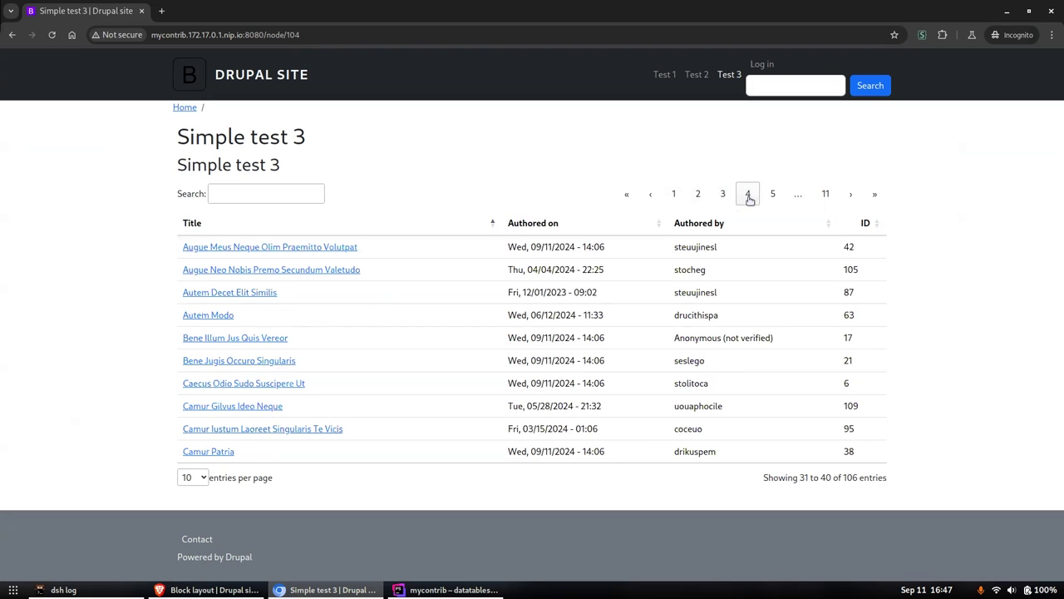
pyautogui.click(771, 196)
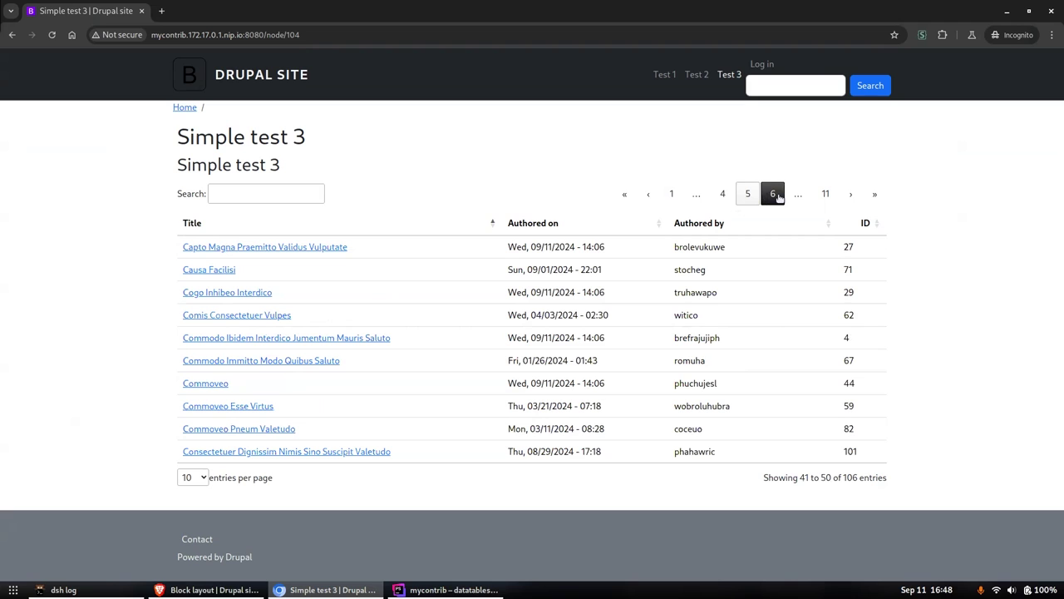
pyautogui.click(774, 196)
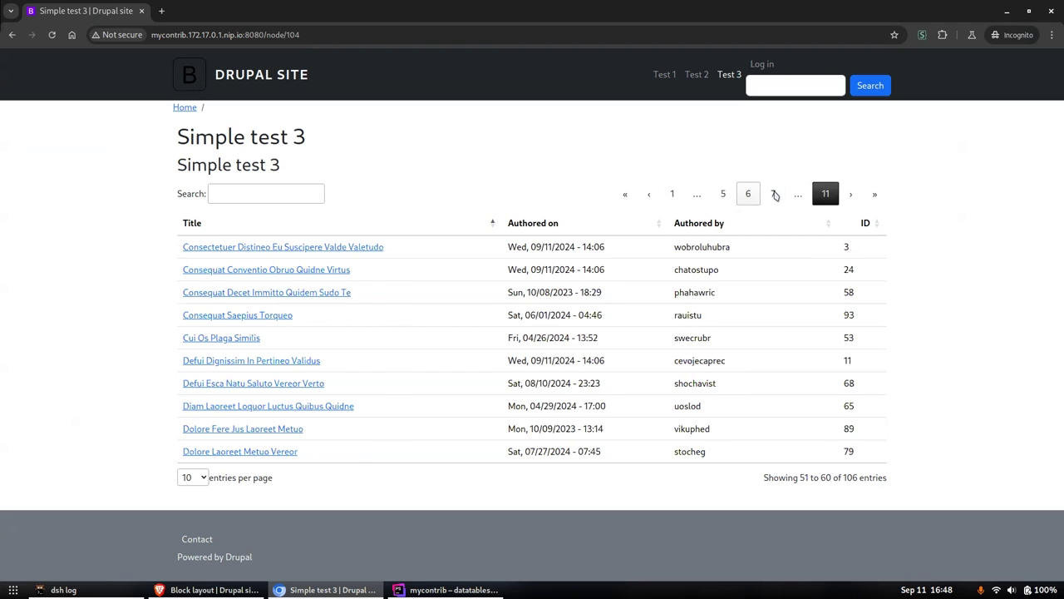
pyautogui.click(826, 197)
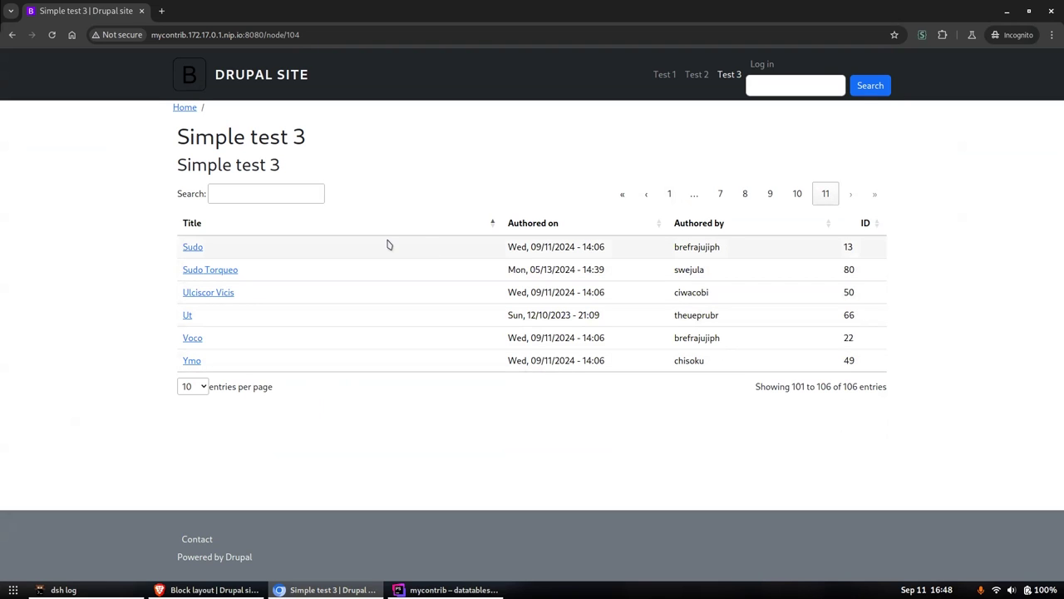
pyautogui.click(620, 196)
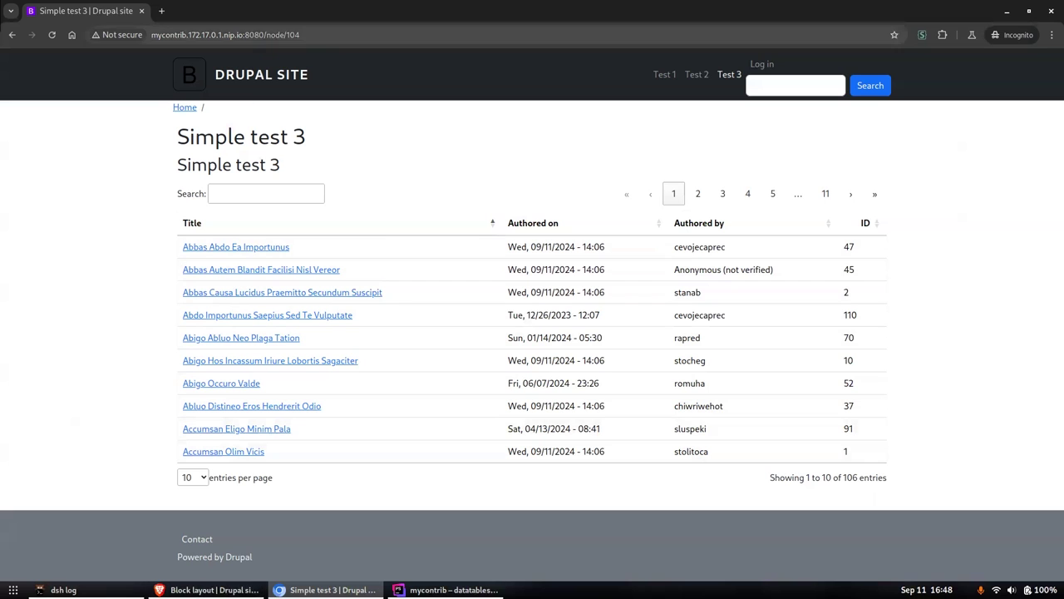
# Step: Switch to the Brave browser, open the Simple test 3 page in a new tab and go through table pages 2 and 3
pyautogui.click(208, 590)
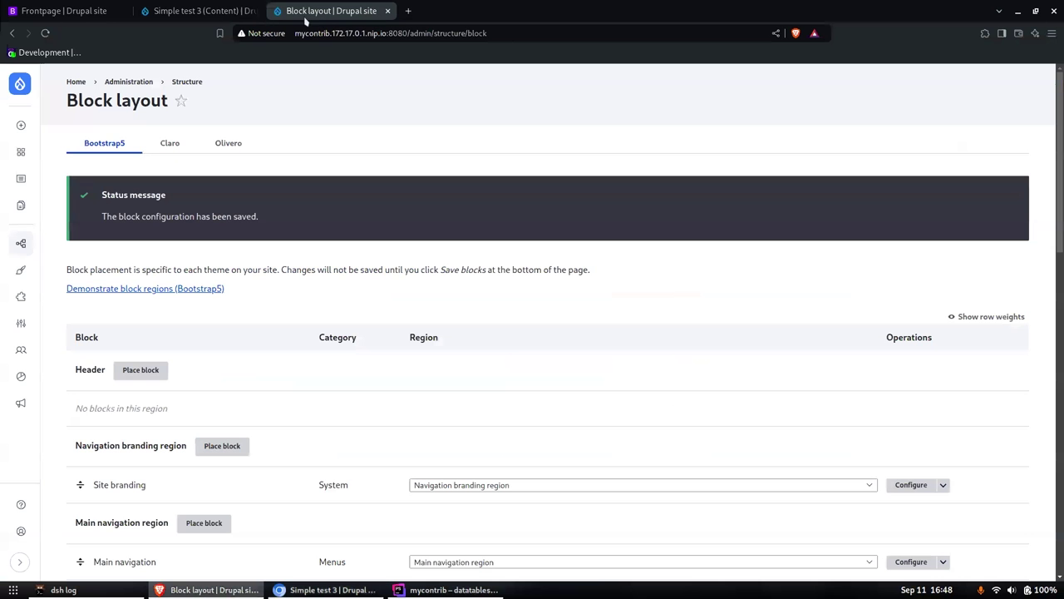
pyautogui.hotkey('ctrl', 't')
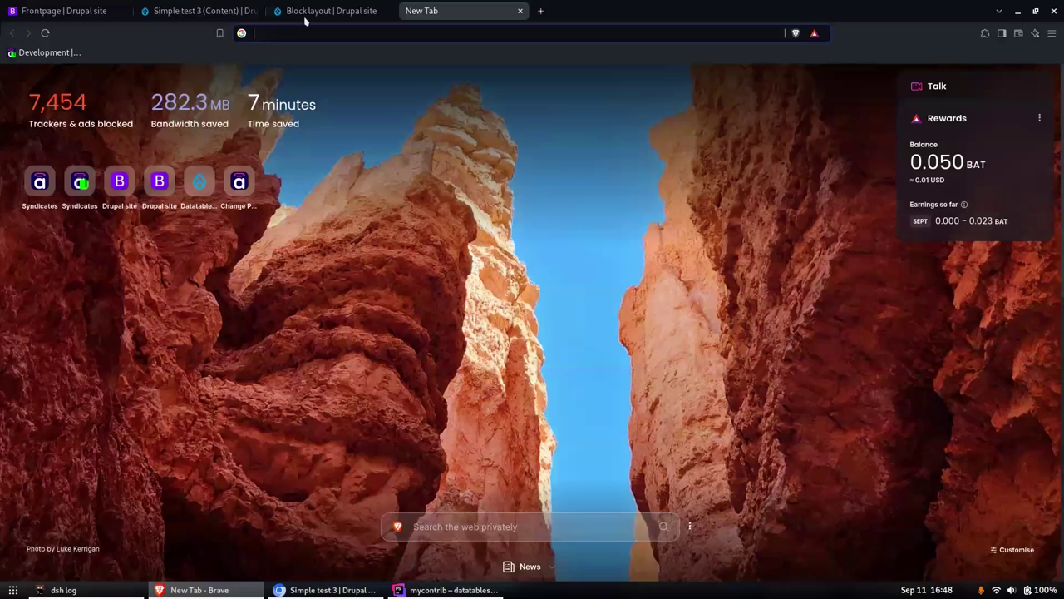
pyautogui.write('my')
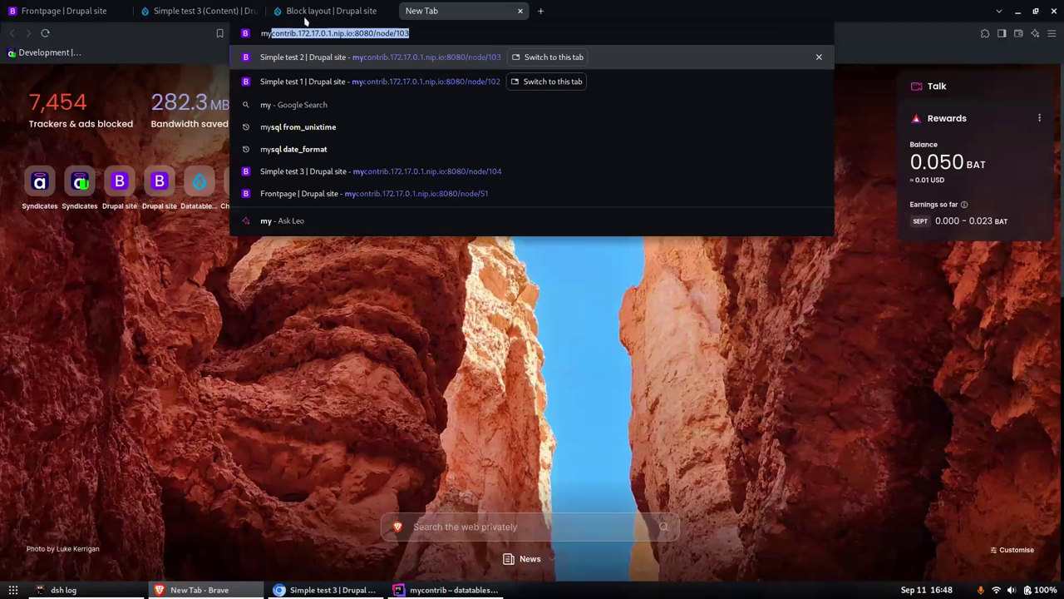
pyautogui.press('Return')
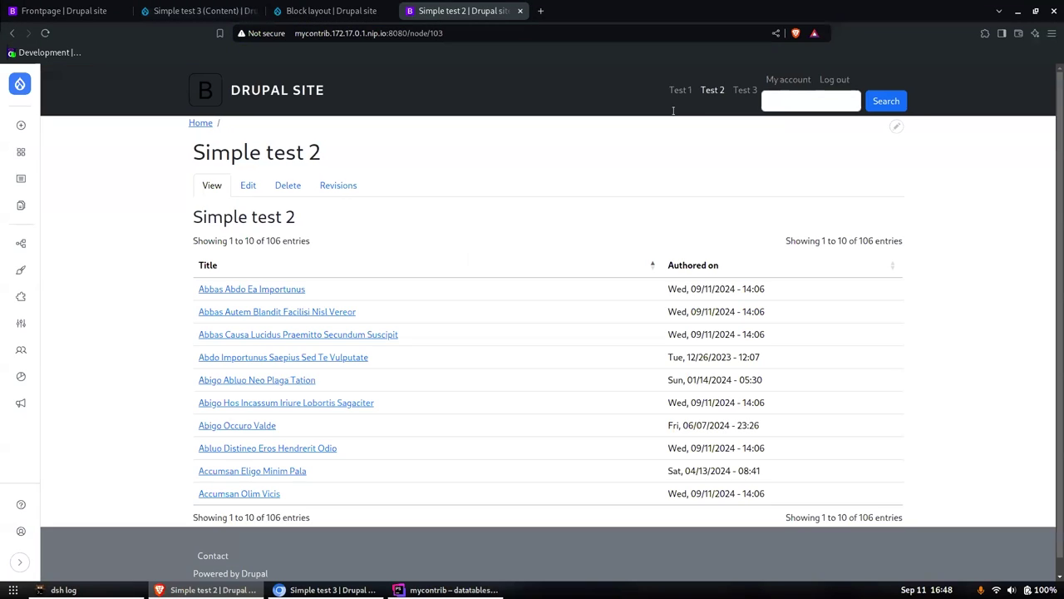
pyautogui.click(744, 91)
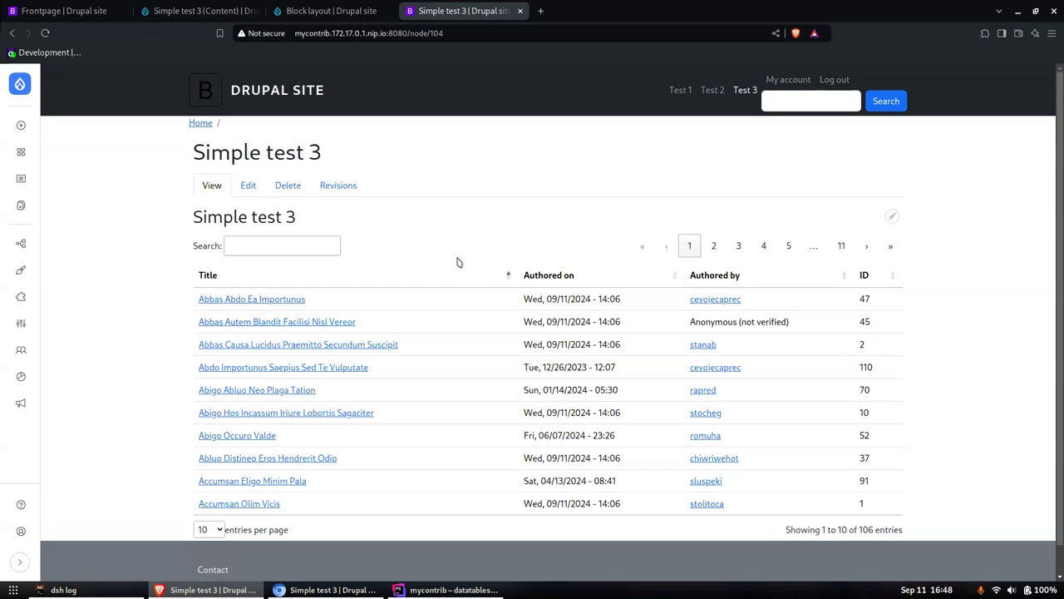
pyautogui.click(717, 249)
pyautogui.click(737, 247)
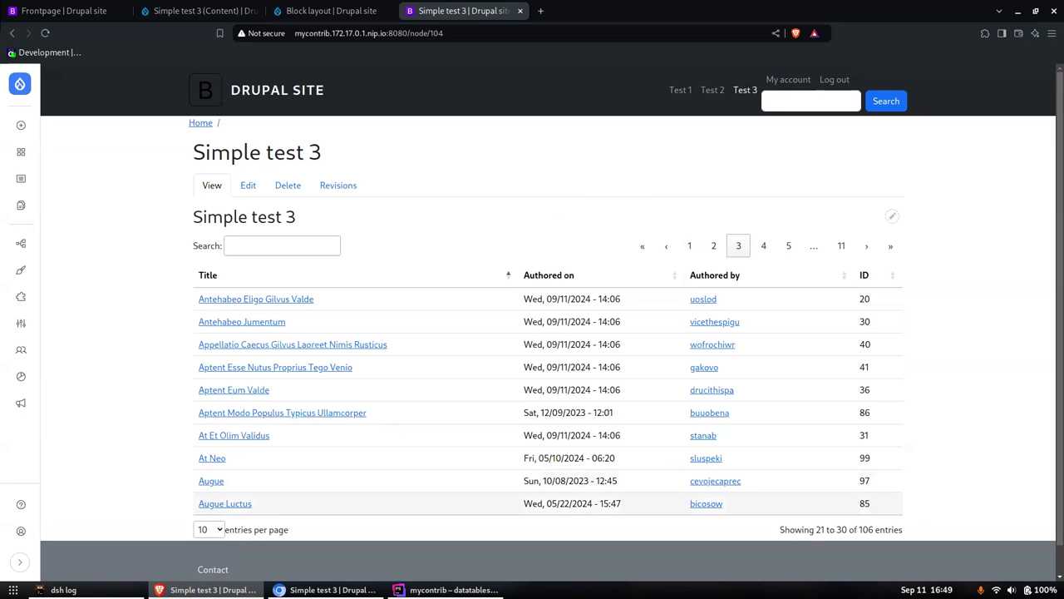
# Step: Switch to PhpStorm and examine the request, paging and sorting code in the datatables_server_side_views_pre_view function
pyautogui.click(447, 590)
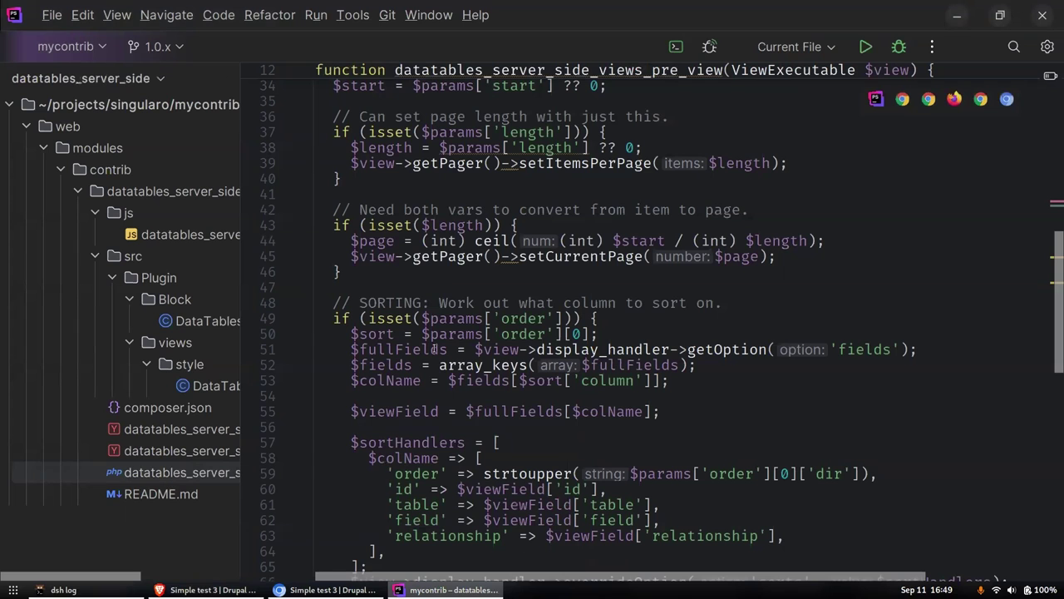
pyautogui.scroll(10, 492, 349)
pyautogui.scroll(1, 493, 349)
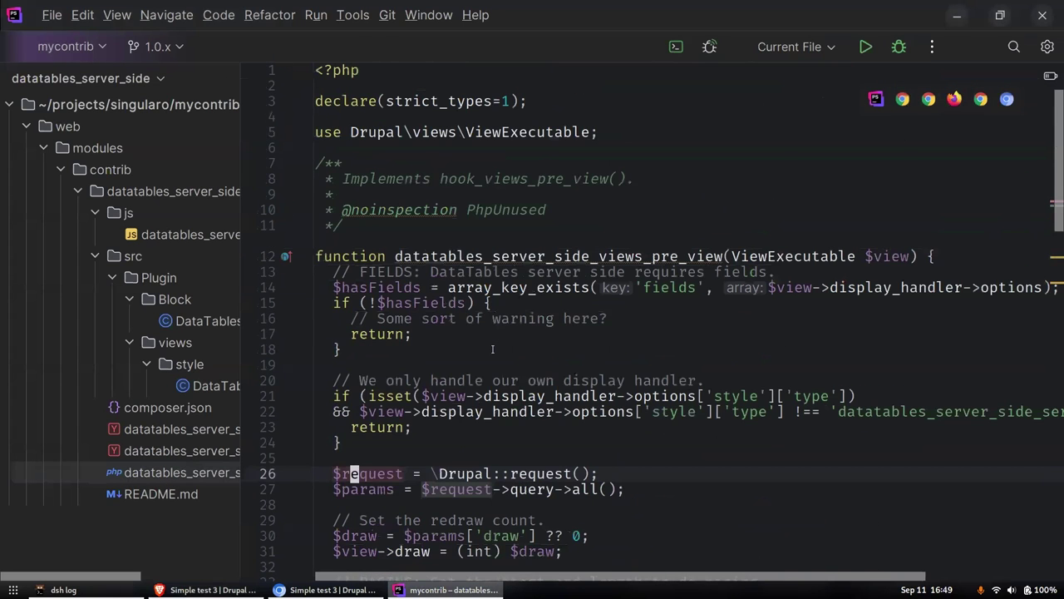
pyautogui.scroll(-2, 492, 349)
pyautogui.scroll(-4, 553, 348)
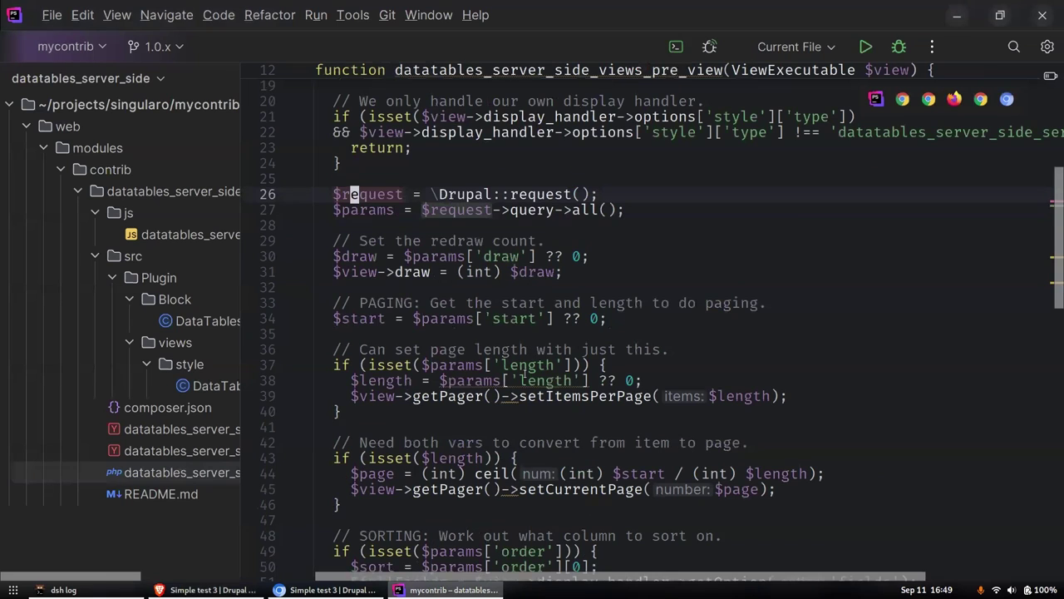
pyautogui.scroll(-1, 524, 372)
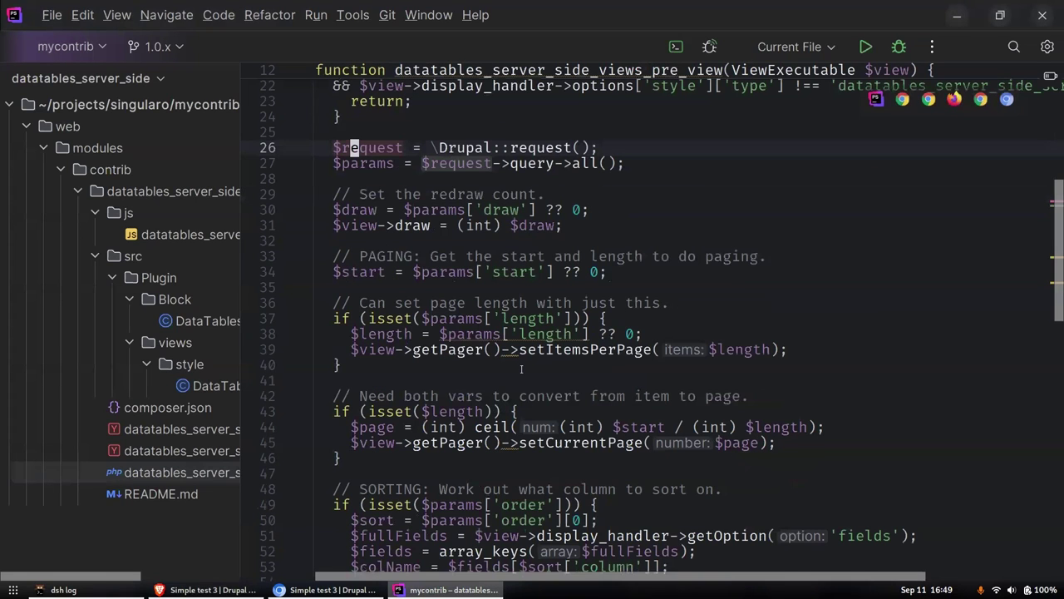
pyautogui.scroll(-2, 522, 368)
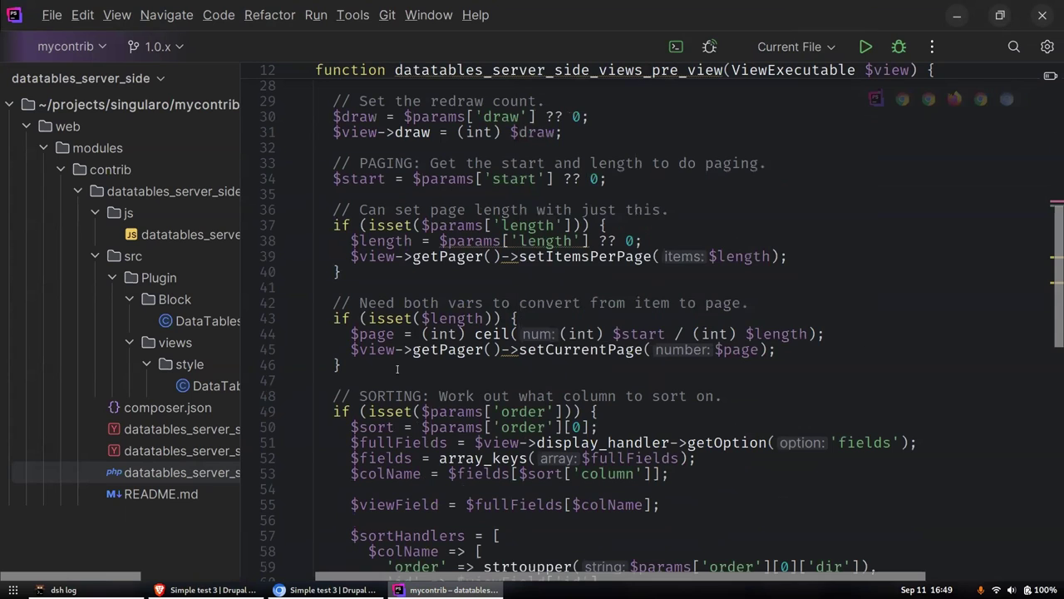
pyautogui.click(377, 376)
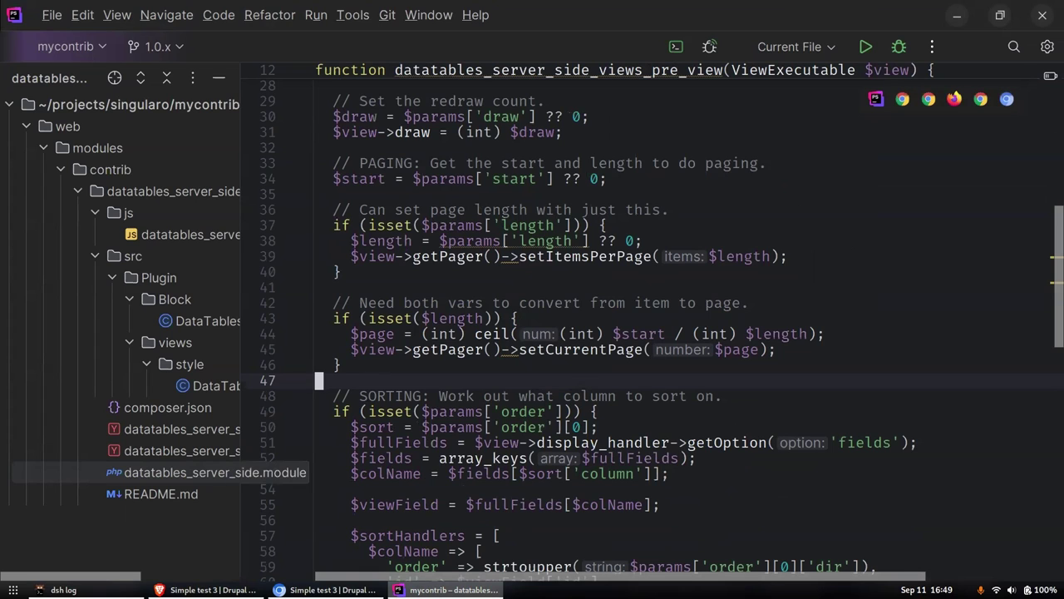
# Step: Switch to the Brave browser and open the site's front page from the Simple test 3 page
pyautogui.moveTo(212, 590)
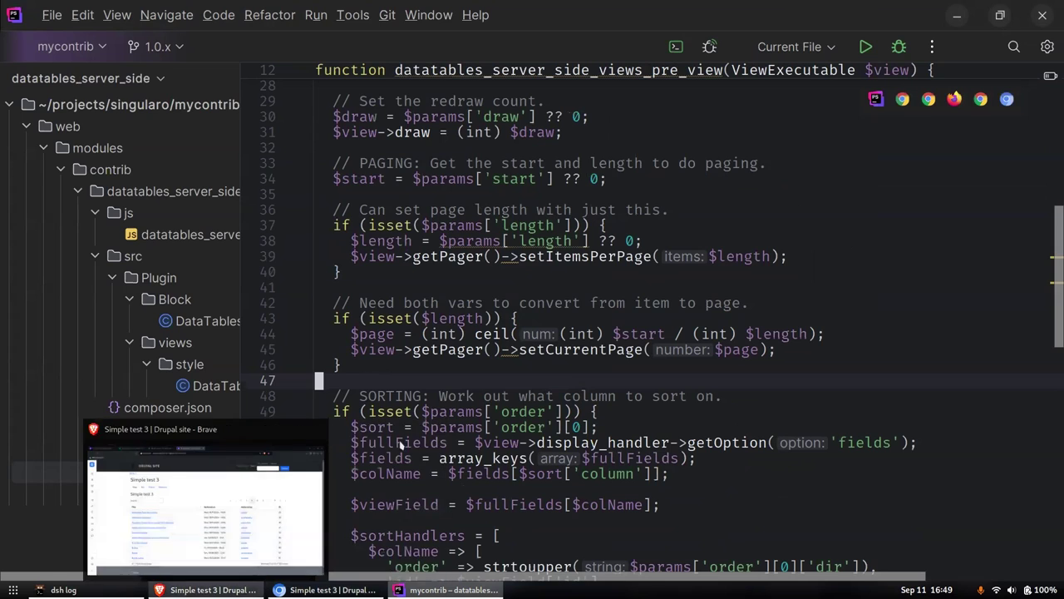
pyautogui.click(208, 590)
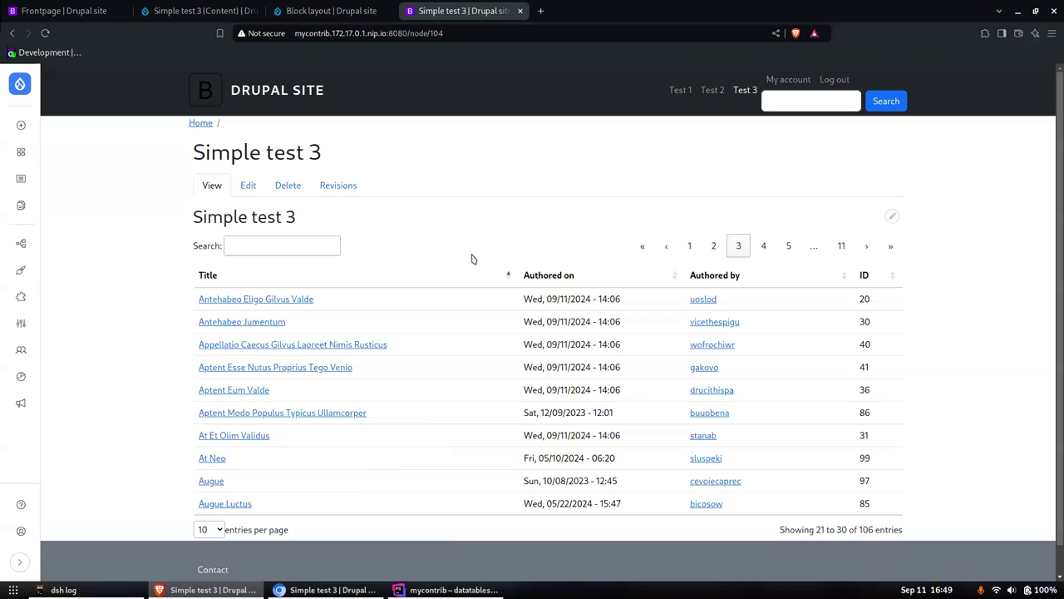
pyautogui.scroll(-1, 469, 256)
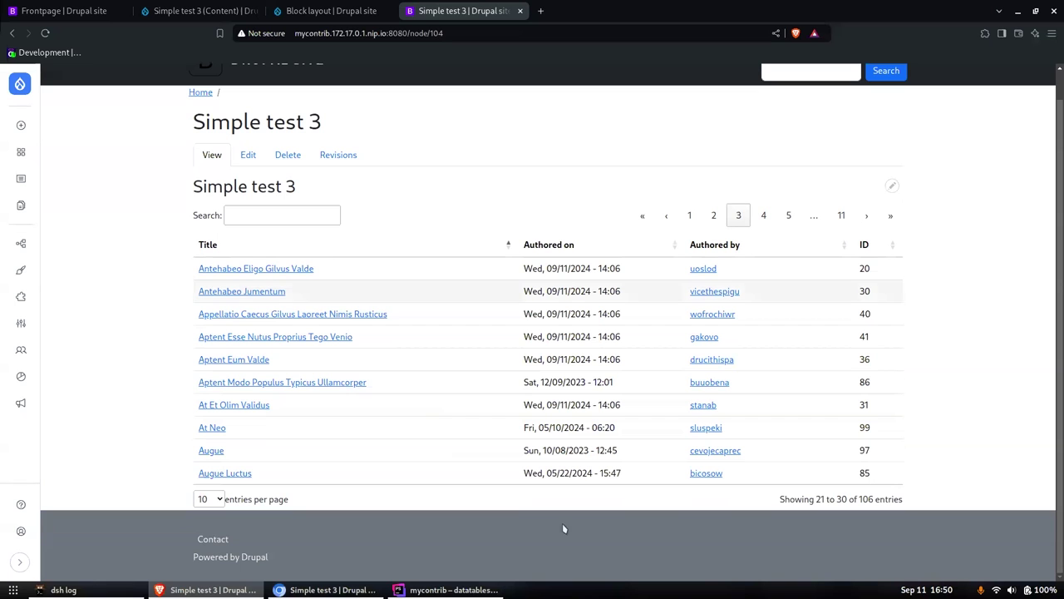
pyautogui.moveTo(449, 589)
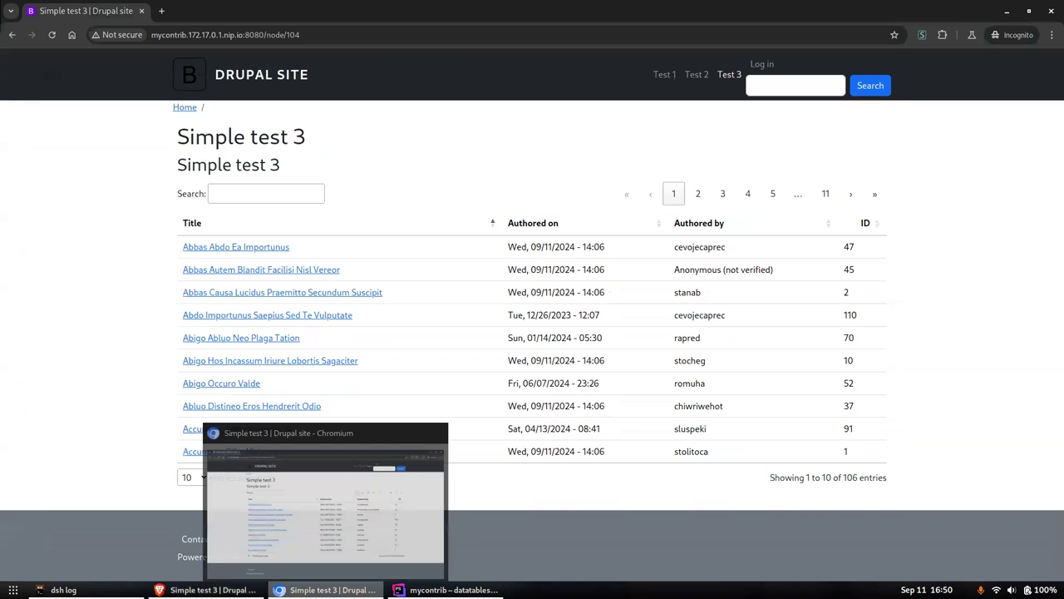
pyautogui.click(200, 92)
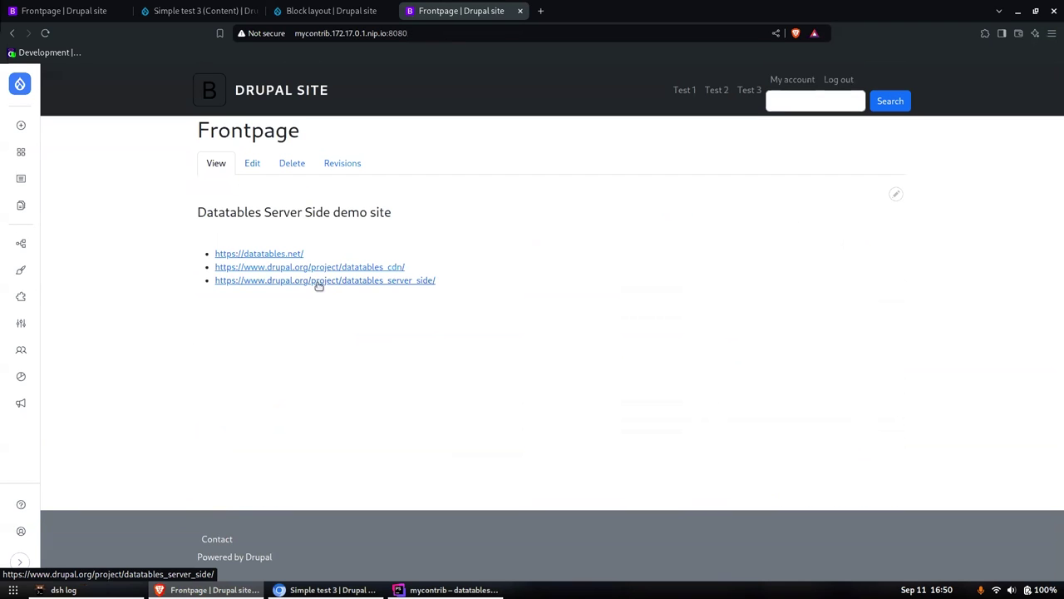
# Step: Enlarge the demo site's front page with its project links and bring up the dsh log terminal
pyautogui.hotkey('ctrl', '+')
pyautogui.hotkey('ctrl', '+')
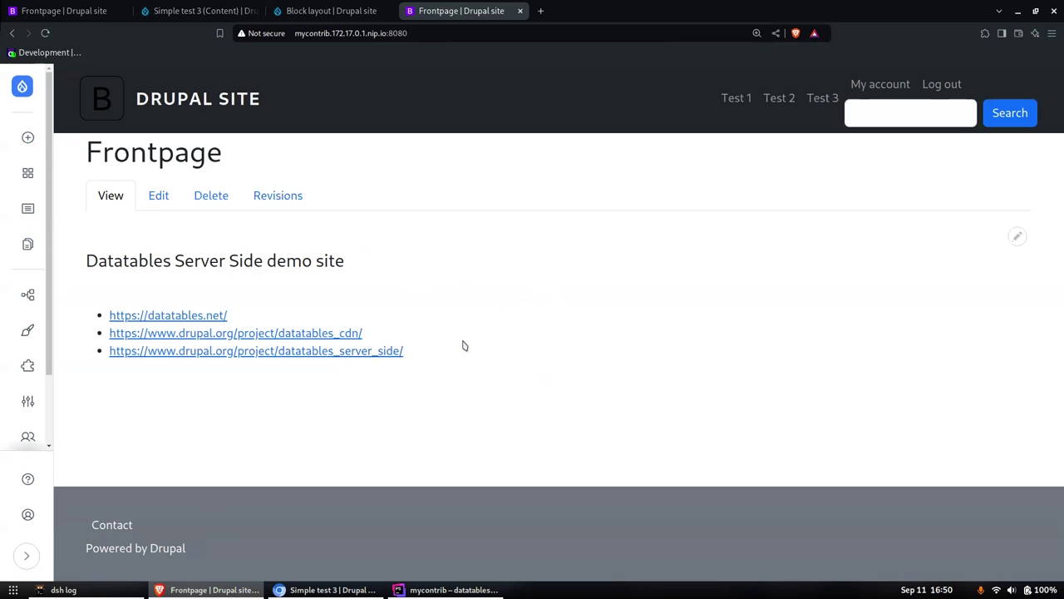
pyautogui.click(58, 590)
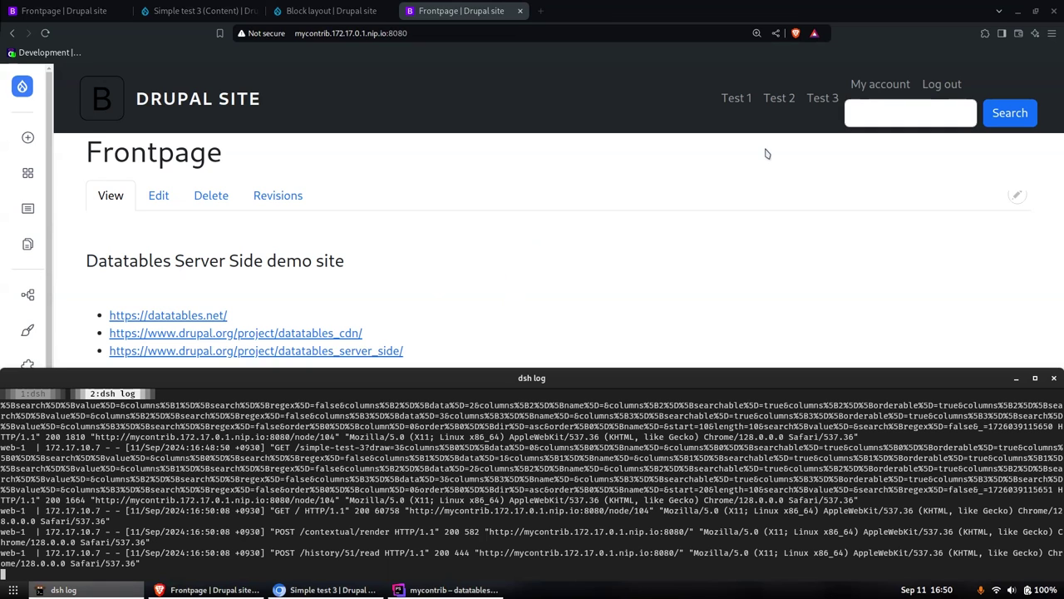
# Step: Open the Simple test 3 page and cycle the table's ID column through ascending, descending and no sorting
pyautogui.click(812, 100)
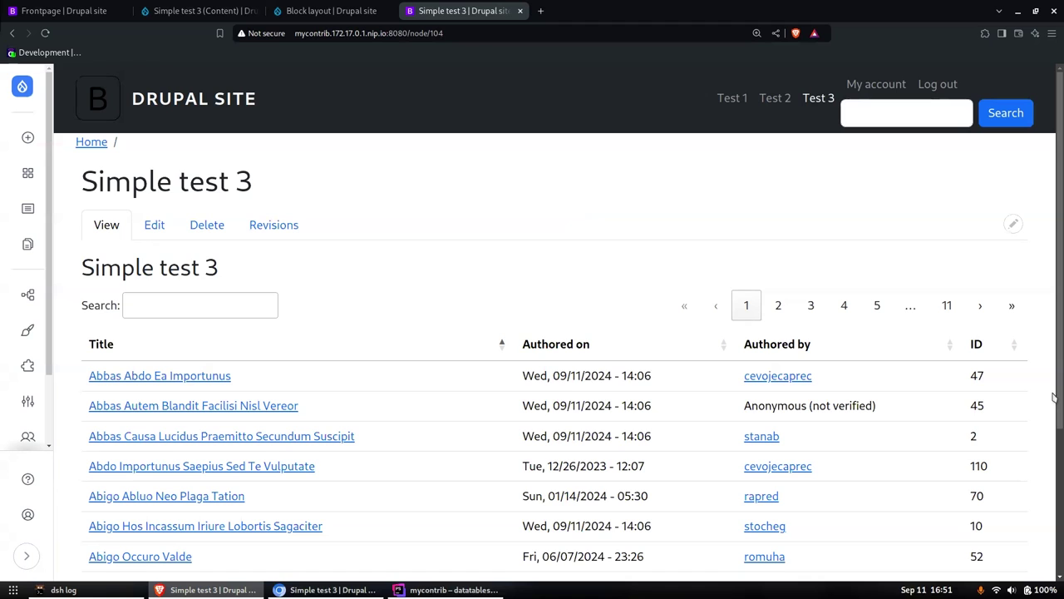
pyautogui.click(978, 350)
pyautogui.click(990, 347)
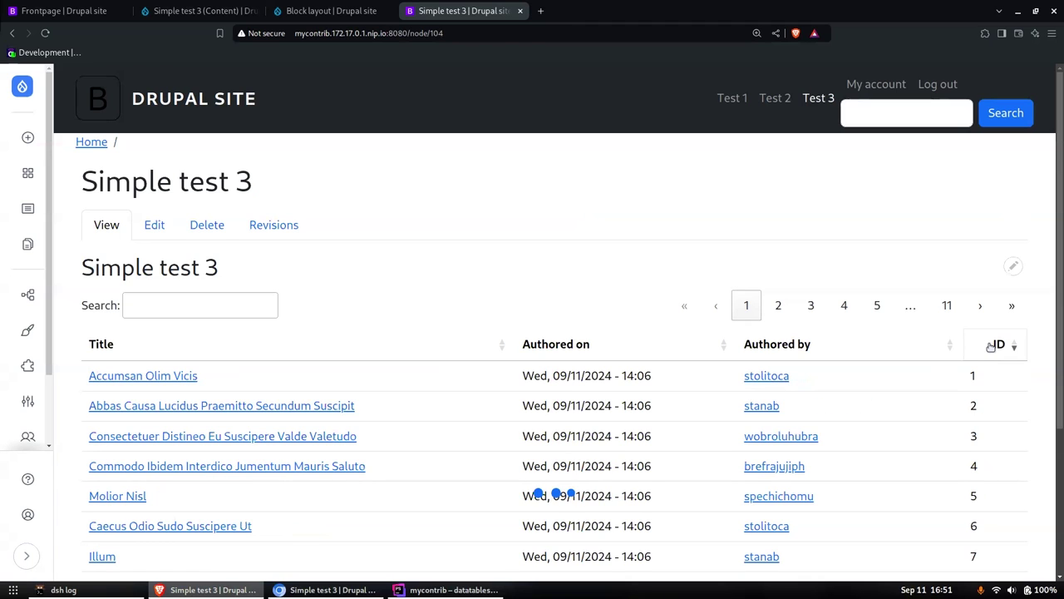
pyautogui.click(992, 347)
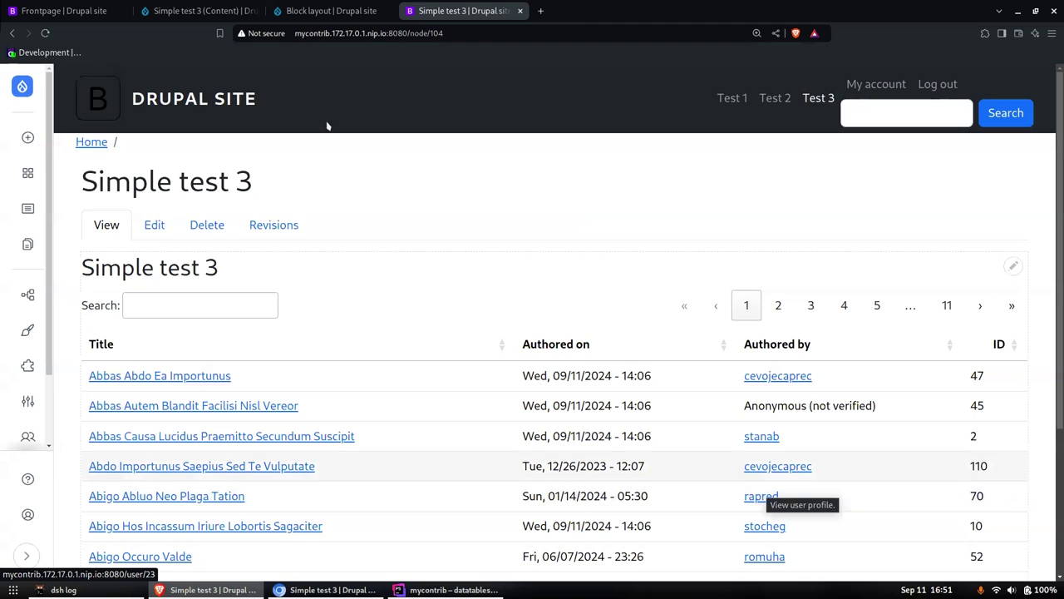
# Step: Open the Simple test 3 view configuration and examine its format, fields, filter criteria and User relationship
pyautogui.click(197, 13)
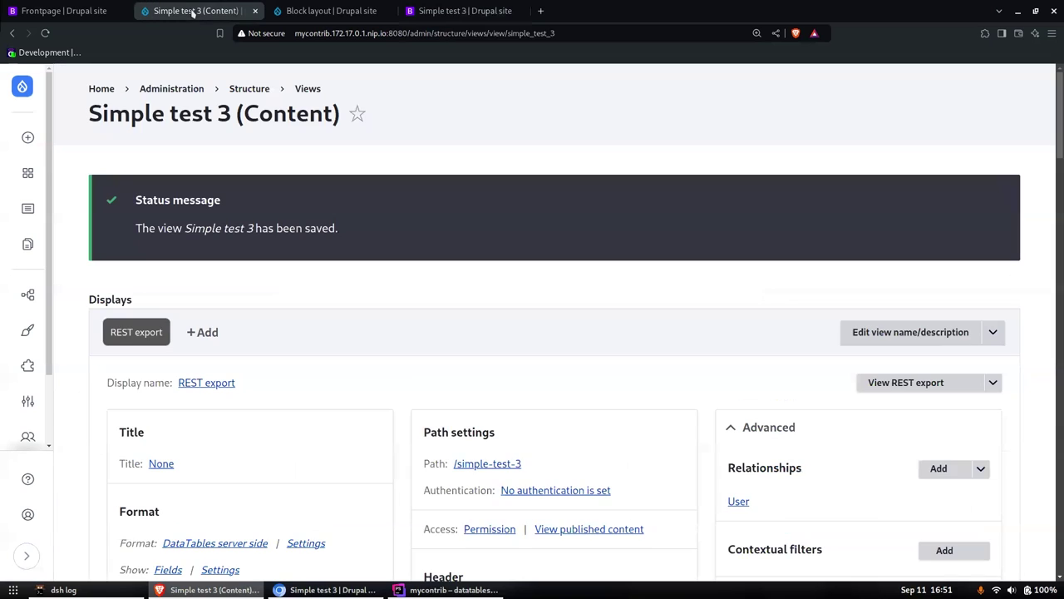
pyautogui.scroll(-2, 378, 271)
pyautogui.scroll(-3, 377, 269)
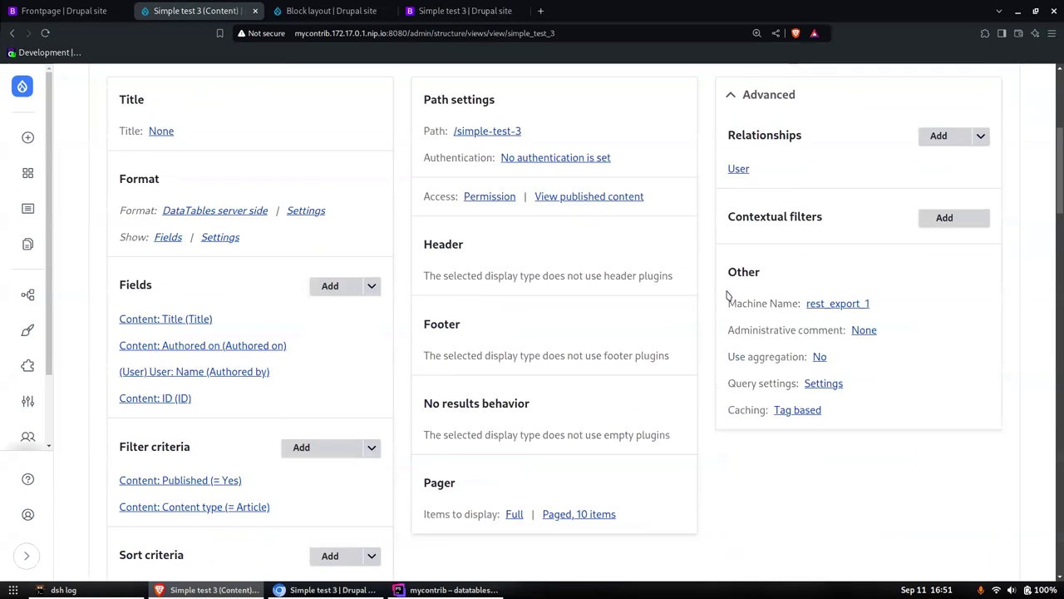
pyautogui.scroll(1, 729, 250)
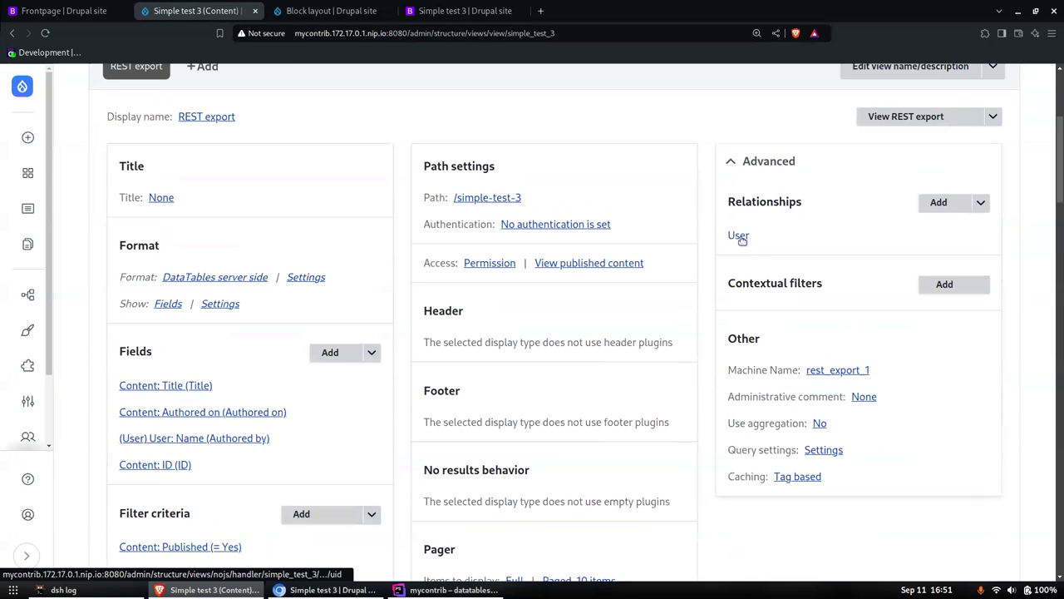
pyautogui.scroll(-1, 275, 424)
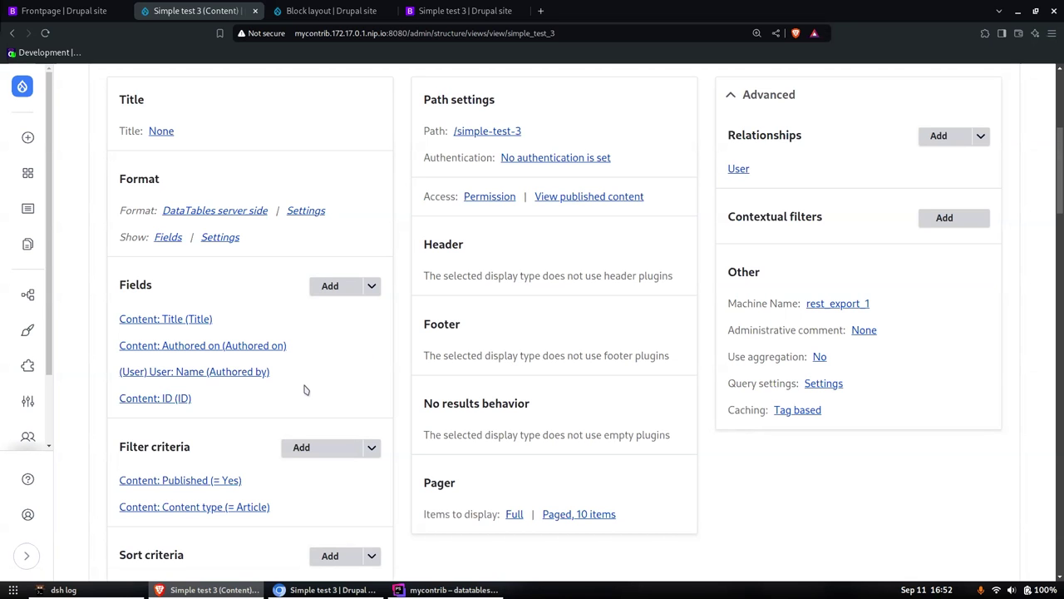
pyautogui.scroll(-1, 304, 388)
pyautogui.scroll(2, 305, 388)
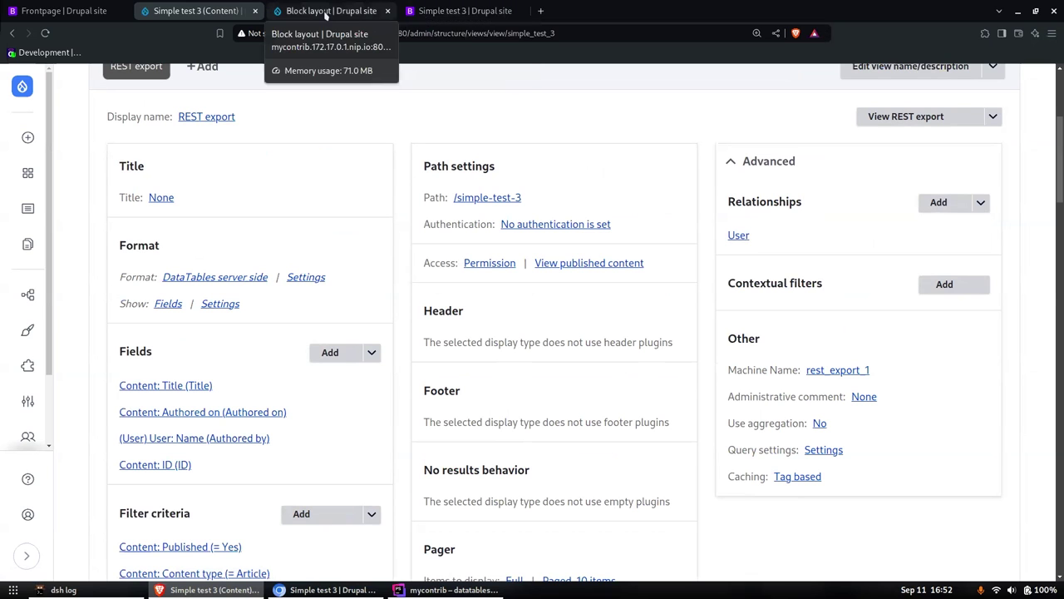
# Step: Return to the Simple test 3 page and look through the rows and paging controls of the table
pyautogui.click(426, 10)
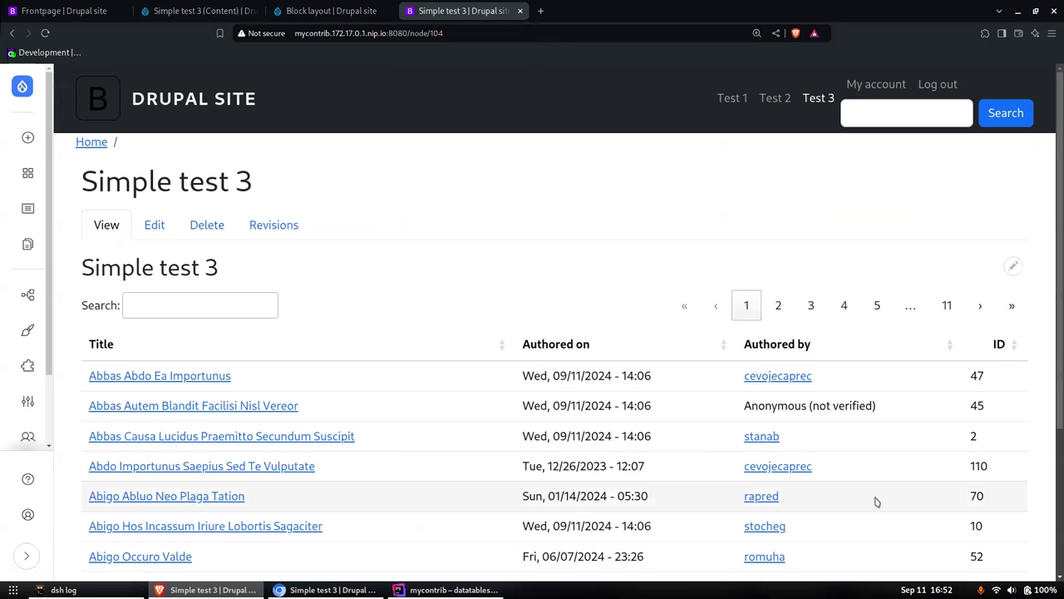
pyautogui.scroll(-3, 875, 499)
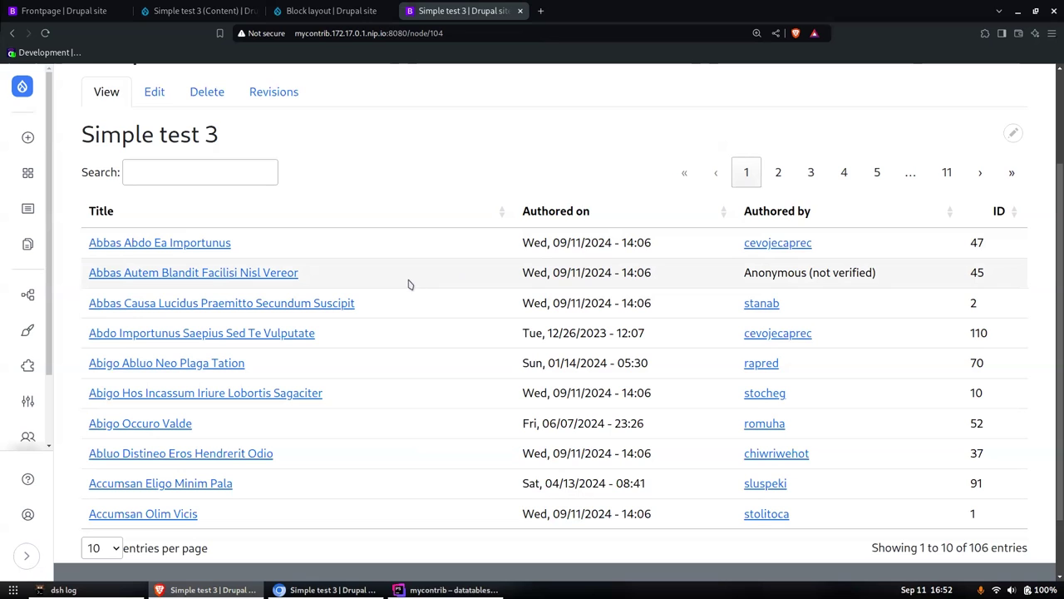
pyautogui.scroll(1, 410, 292)
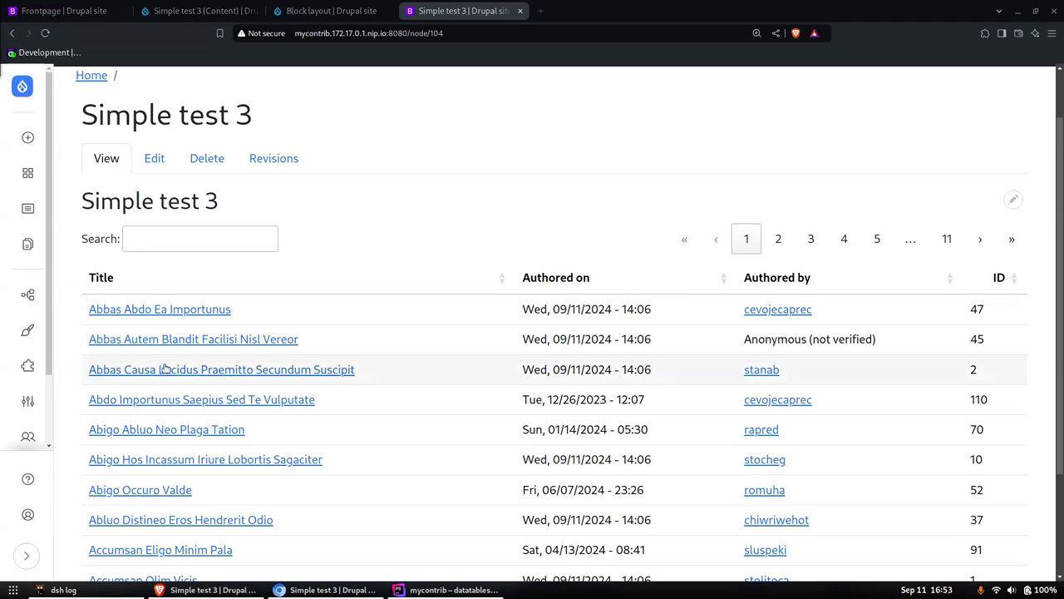
pyautogui.scroll(1, 434, 270)
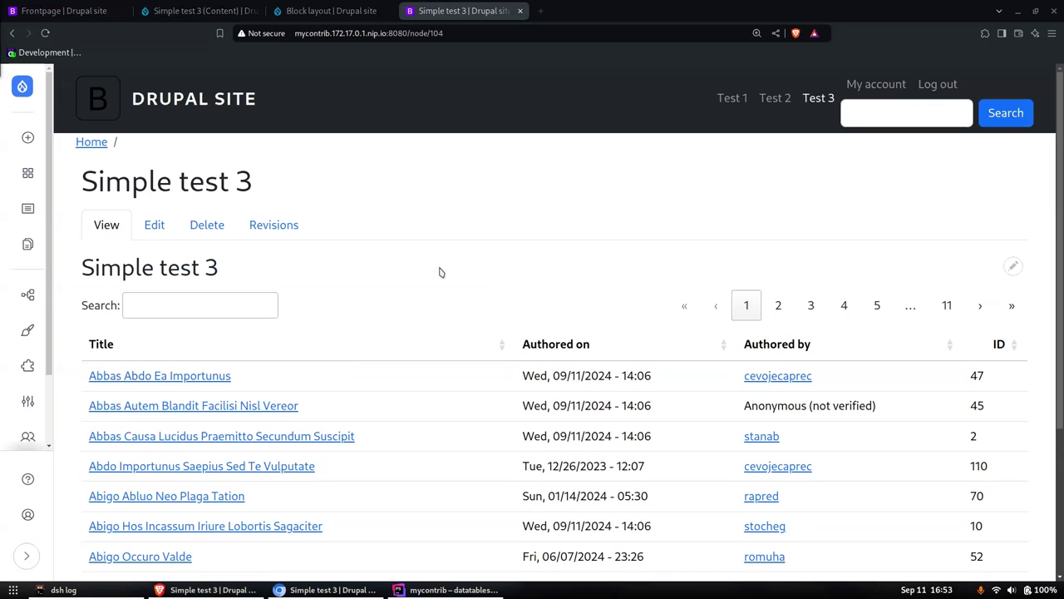
# Step: From the view configuration, switch to PhpStorm, open DataTablesServerSideSerializer.php and highlight the live_preview JSON output condition in the render function
pyautogui.click(198, 11)
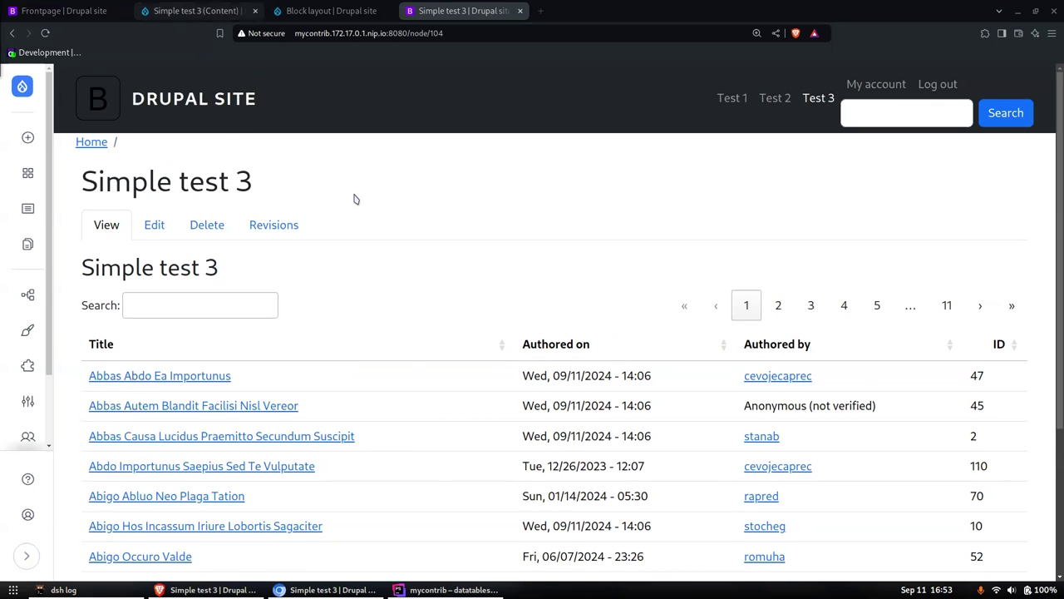
pyautogui.scroll(-2, 577, 305)
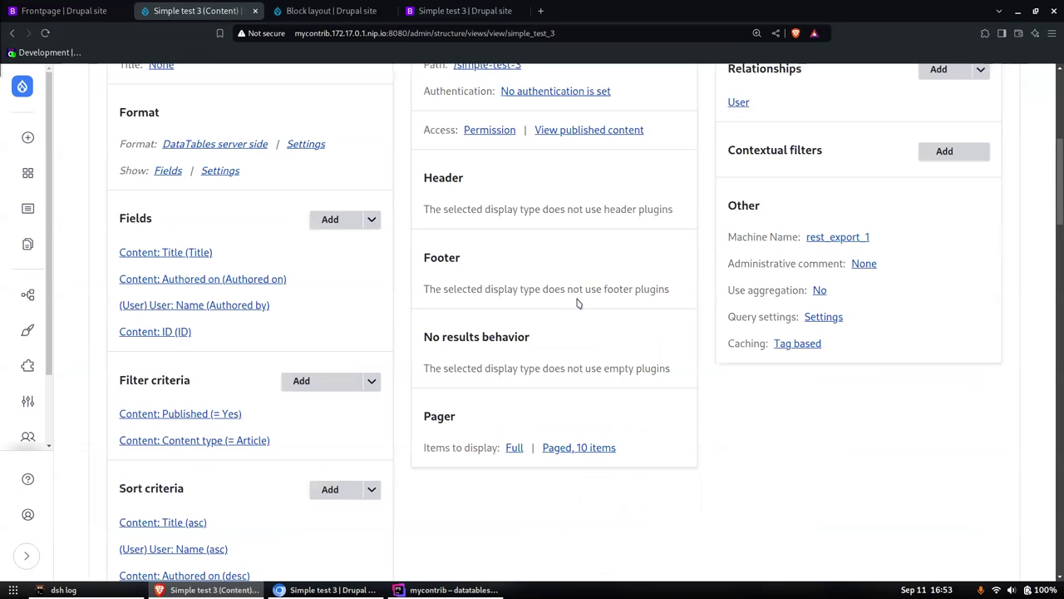
pyautogui.hotkey('alt', 'Tab')
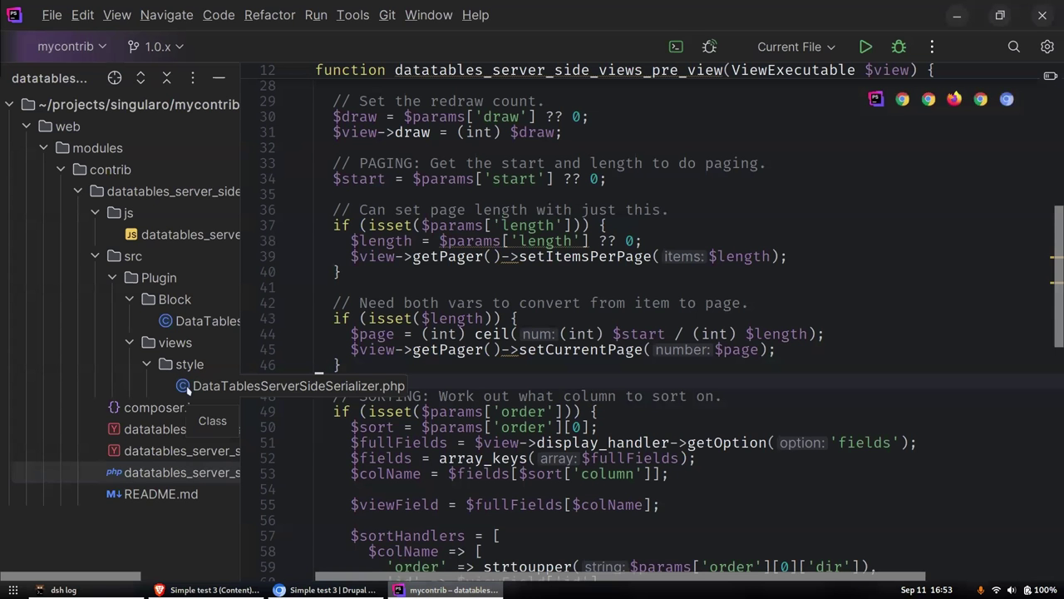
pyautogui.doubleClick(187, 389)
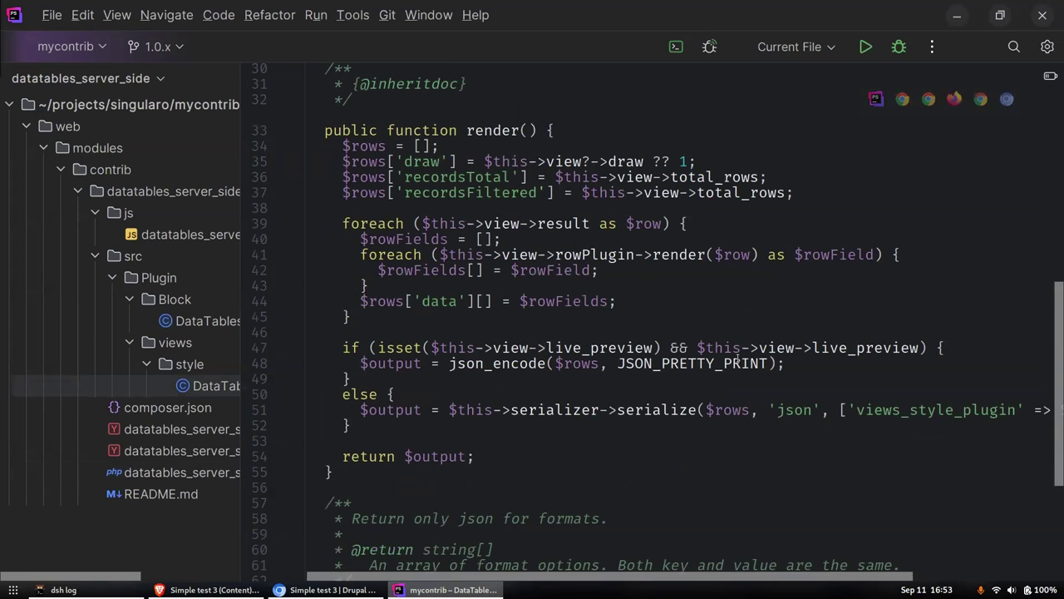
pyautogui.moveTo(549, 348); pyautogui.dragTo(310, 349)
pyautogui.click(850, 349)
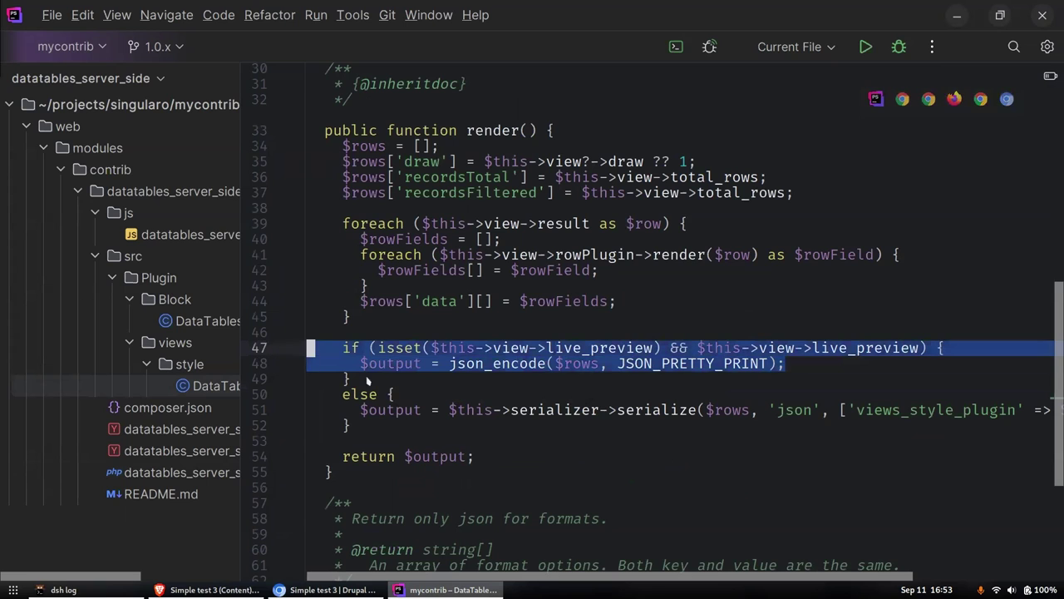
pyautogui.hotkey('alt', 'Return')
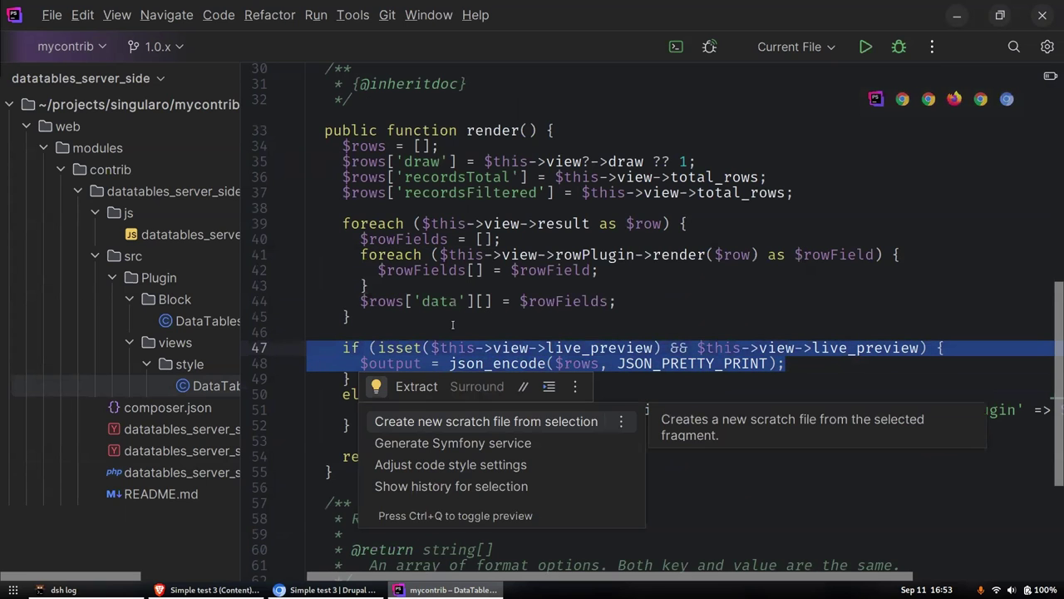
pyautogui.click(447, 326)
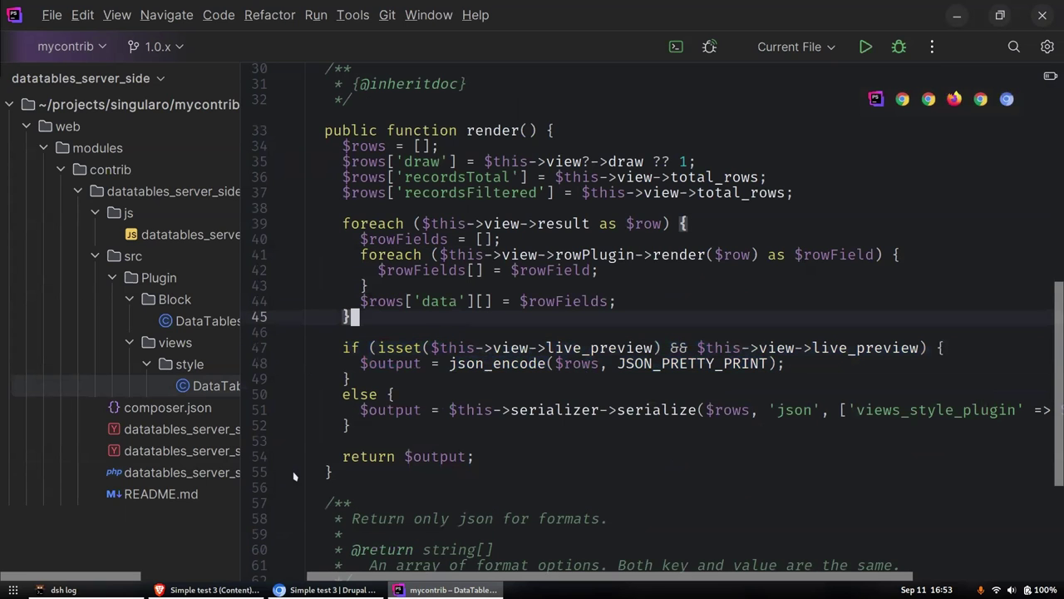
# Step: Switch to the Brave browser and highlight the start of the JSON preview output through its first record in the Simple test 3 view
pyautogui.click(208, 589)
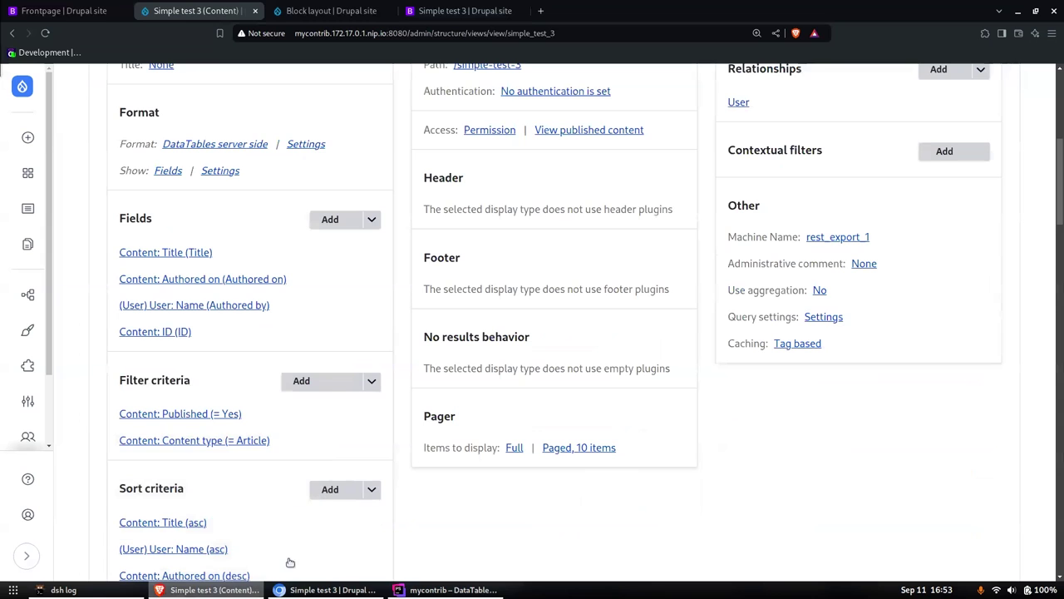
pyautogui.scroll(-5, 641, 430)
pyautogui.scroll(-5, 571, 417)
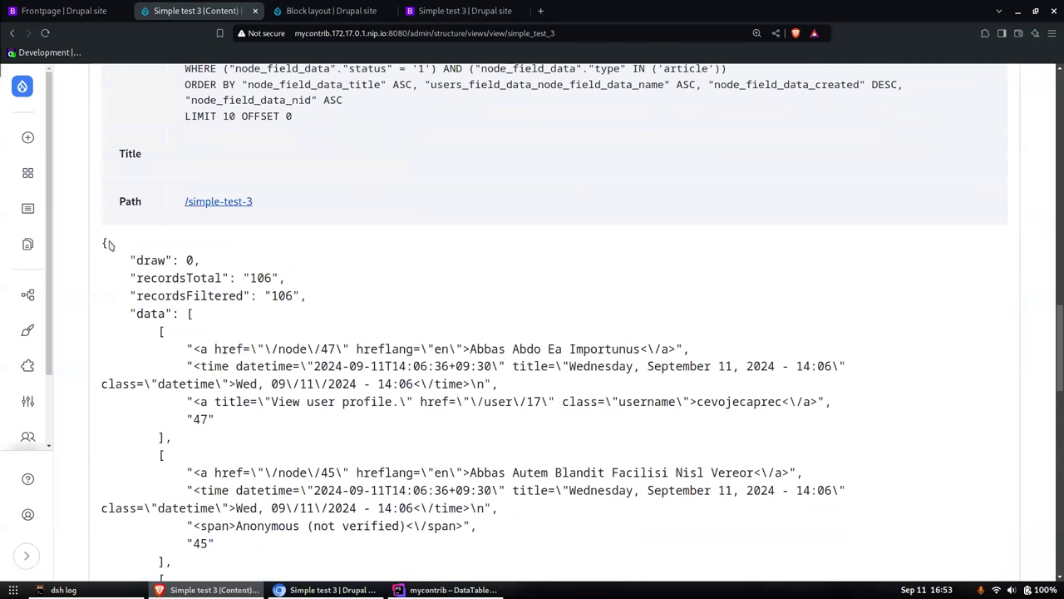
pyautogui.moveTo(103, 241); pyautogui.dragTo(278, 435)
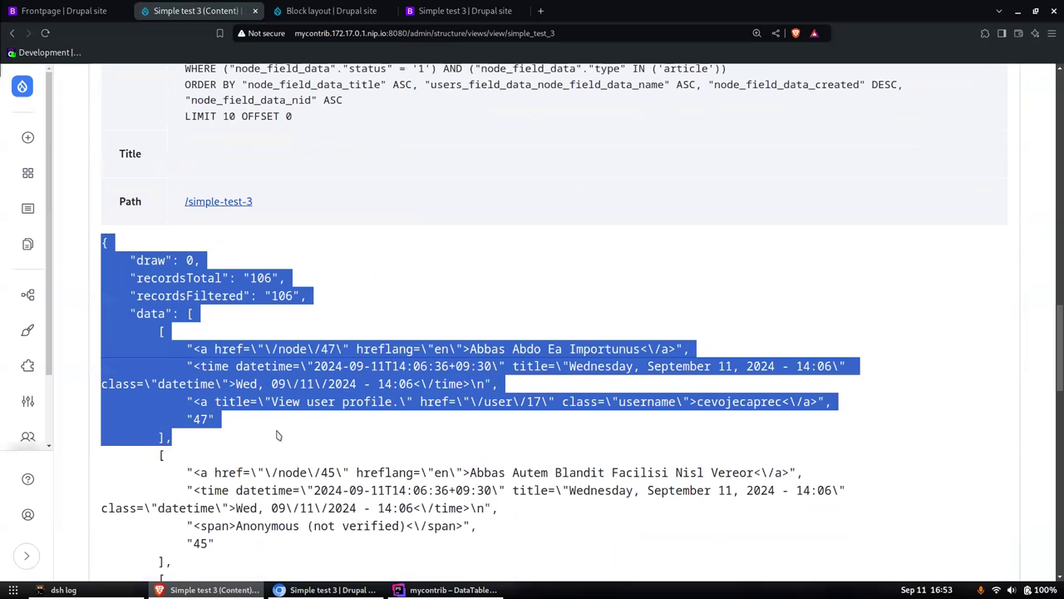
pyautogui.click(426, 458)
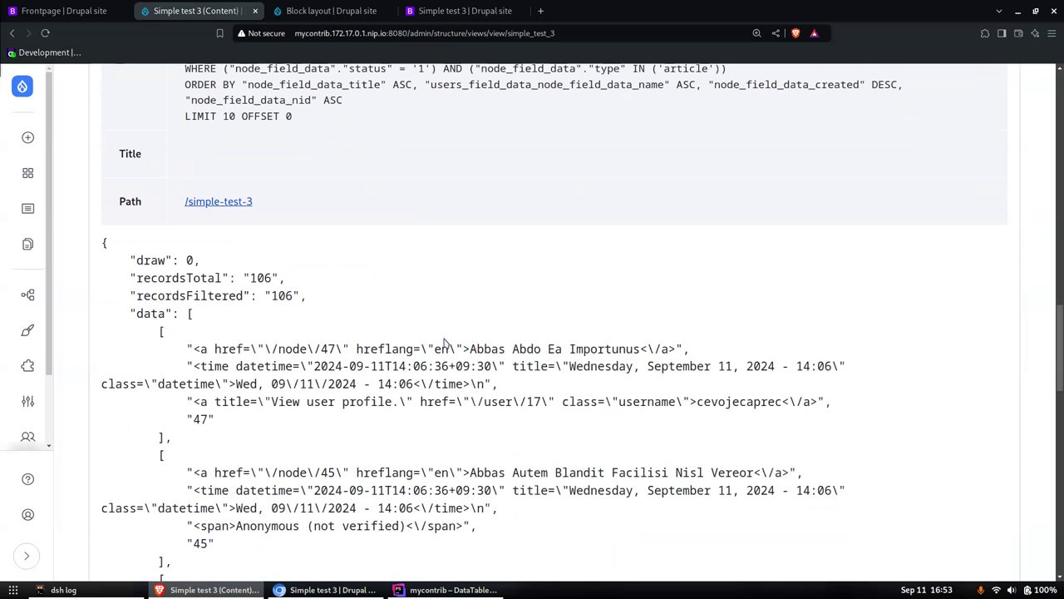
# Step: Examine the SQL query above the JSON preview and the REST export display settings of the Simple test 3 view
pyautogui.scroll(2, 445, 344)
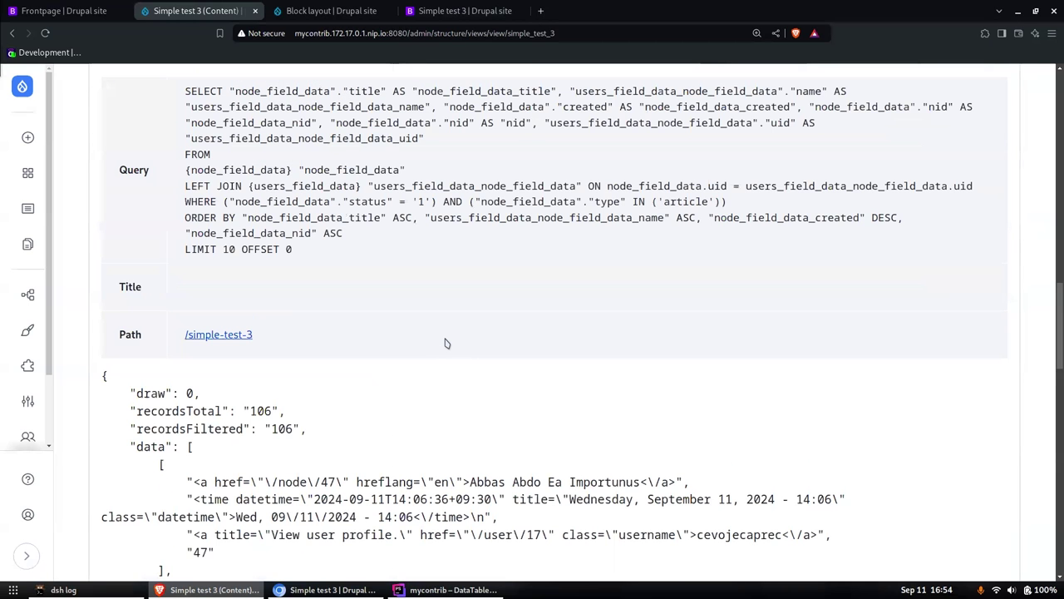
pyautogui.scroll(15, 444, 340)
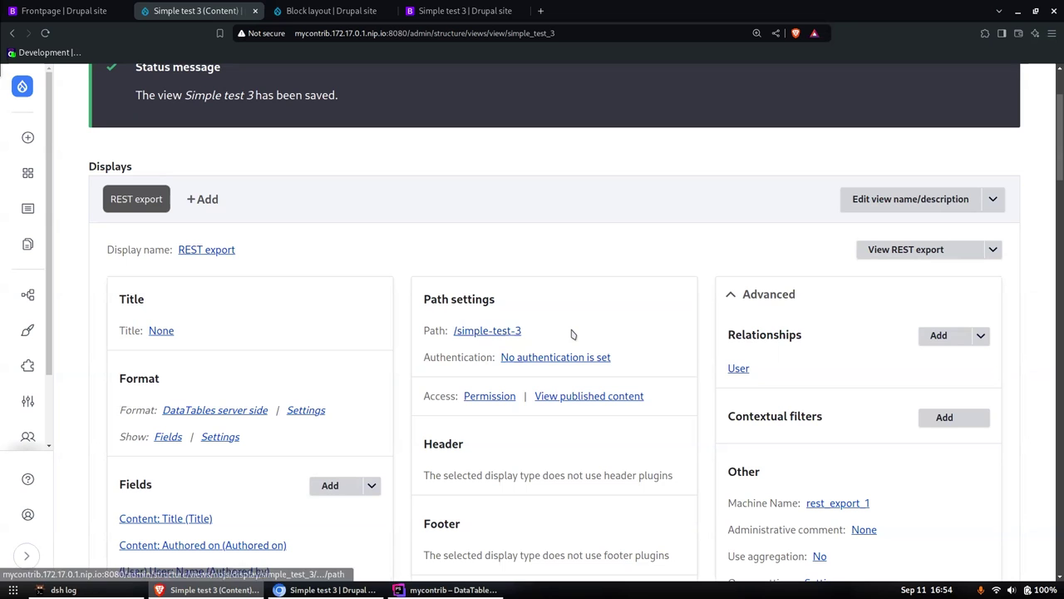
pyautogui.scroll(1, 572, 335)
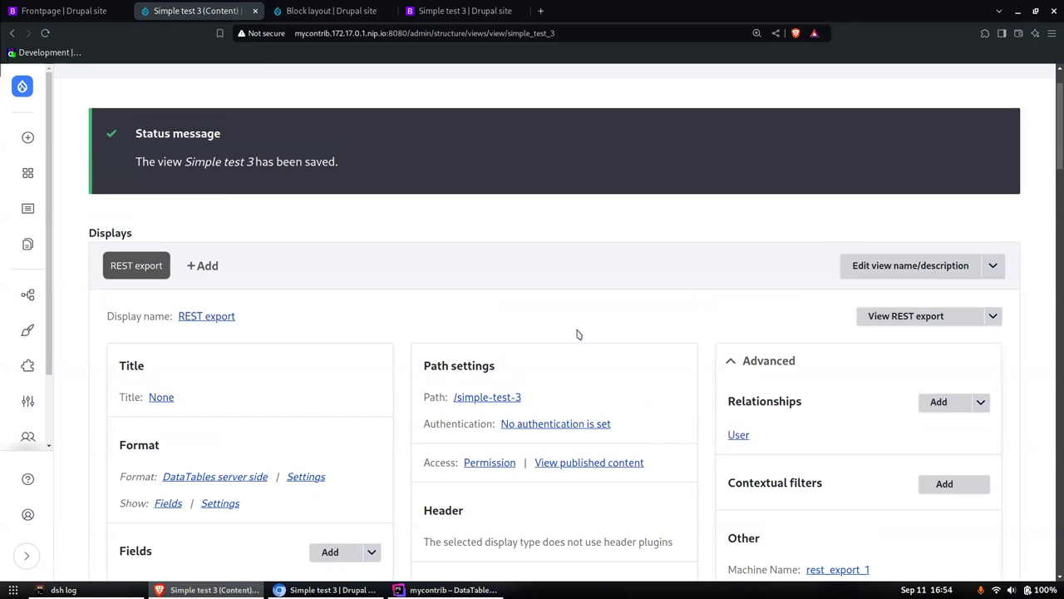
pyautogui.scroll(-4, 591, 347)
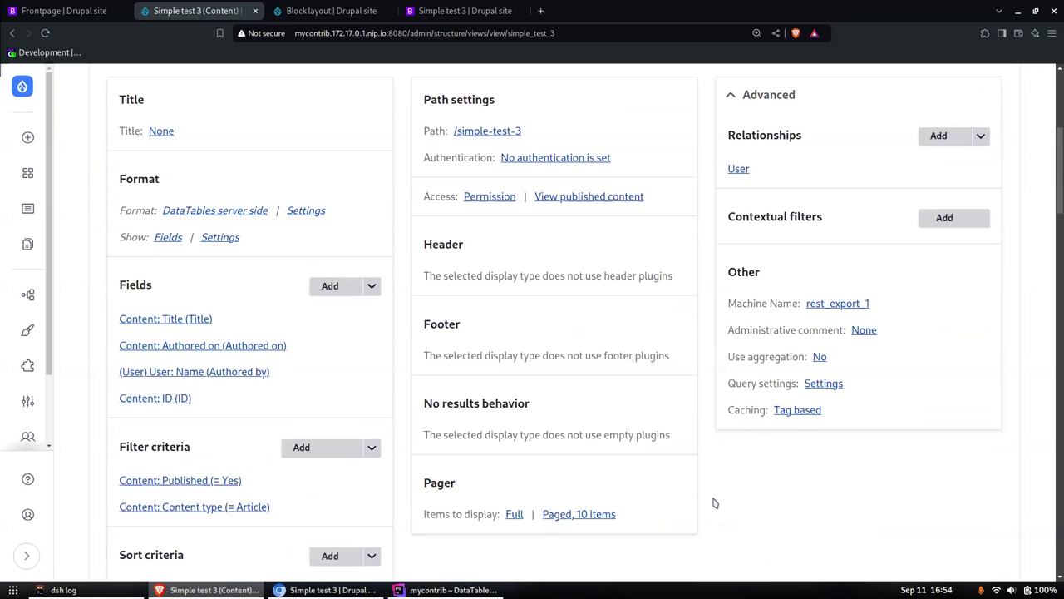
pyautogui.scroll(5, 714, 503)
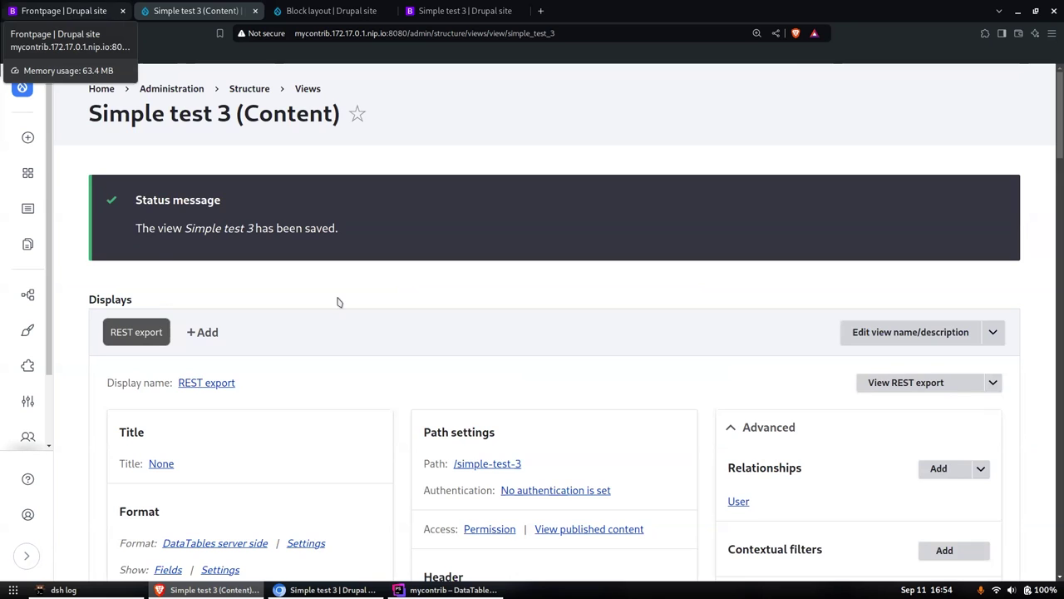
# Step: Open the Simple test 3 page from the site's front page, look through the table and reduce the page zoom
pyautogui.hotkey('ctrl', 'pageup')
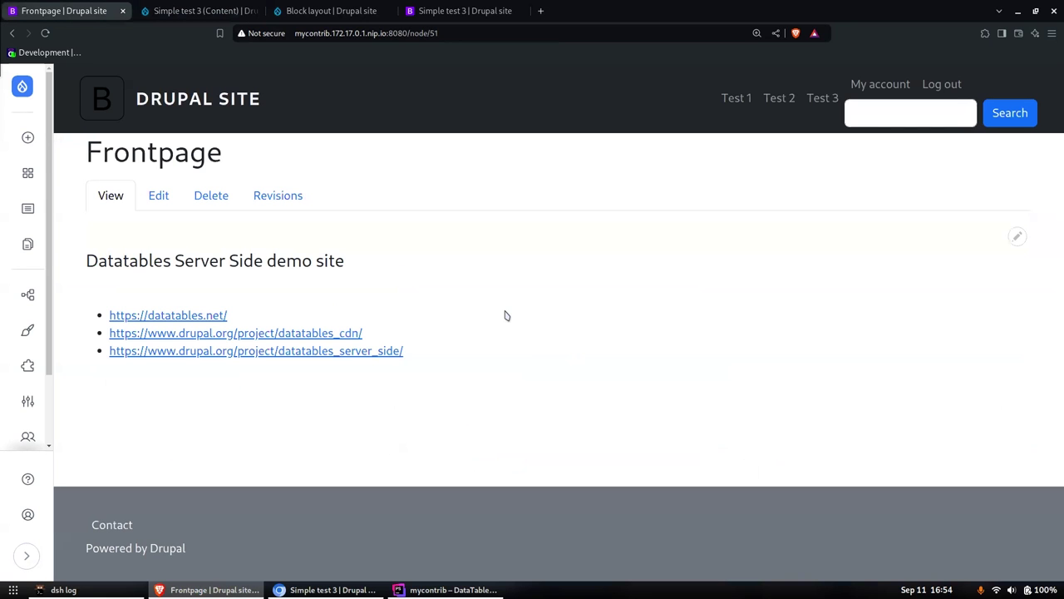
pyautogui.click(814, 100)
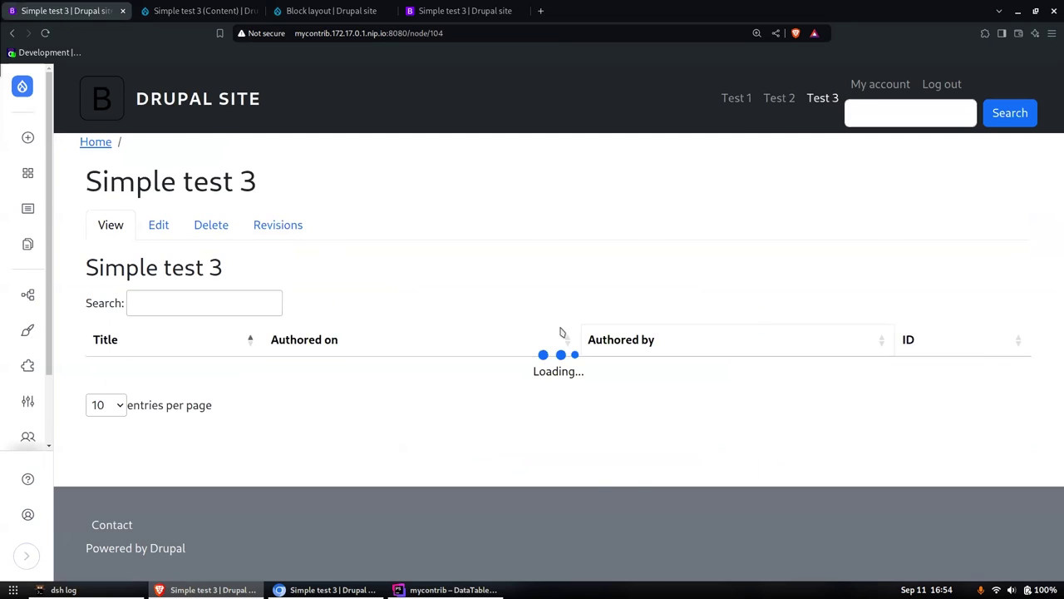
pyautogui.scroll(-3, 552, 328)
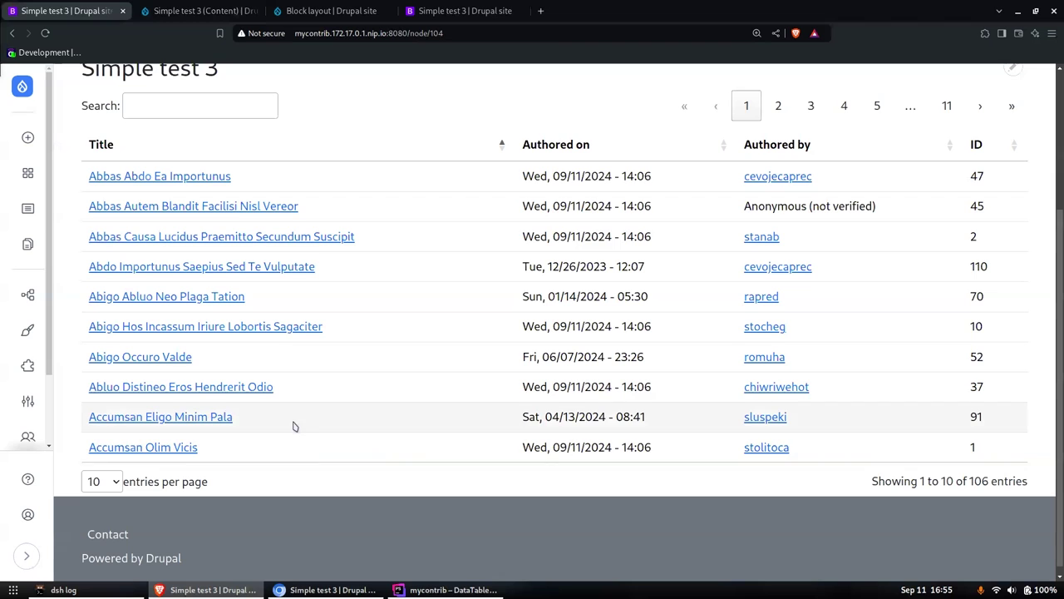
pyautogui.scroll(3, 319, 452)
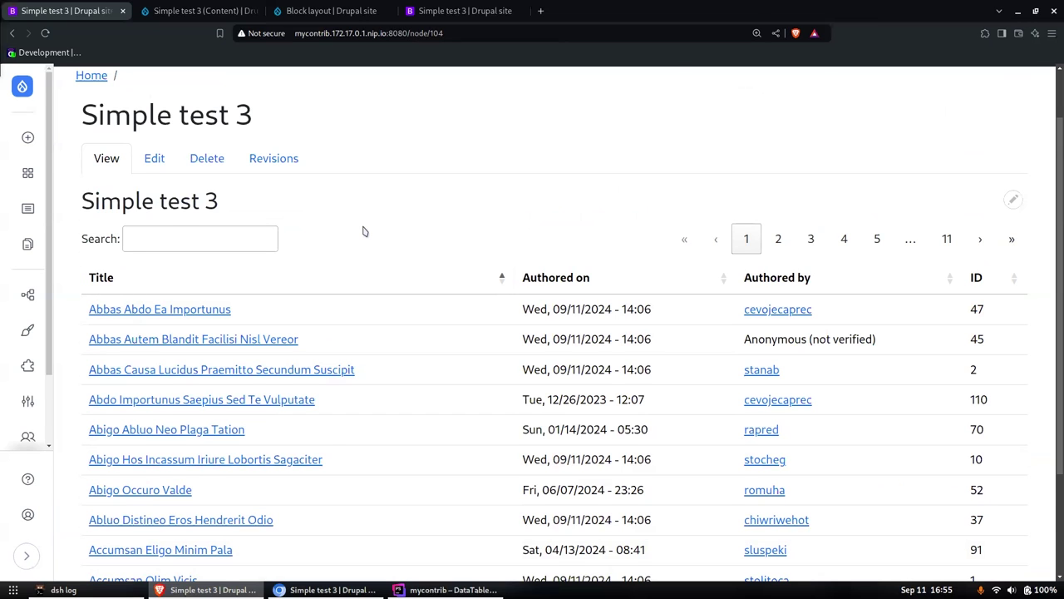
pyautogui.hotkey('ctrl', '-')
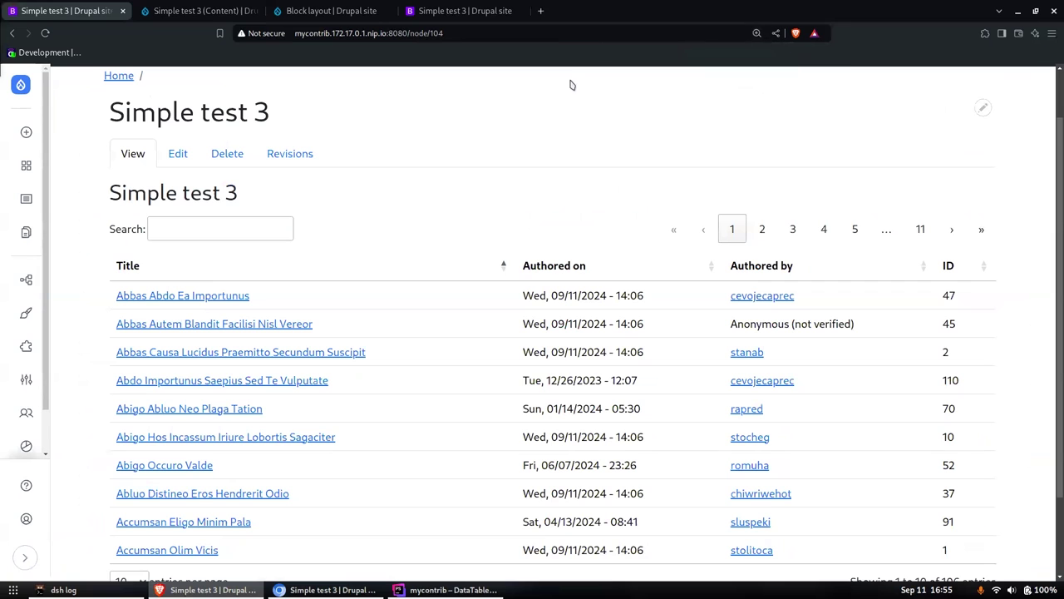